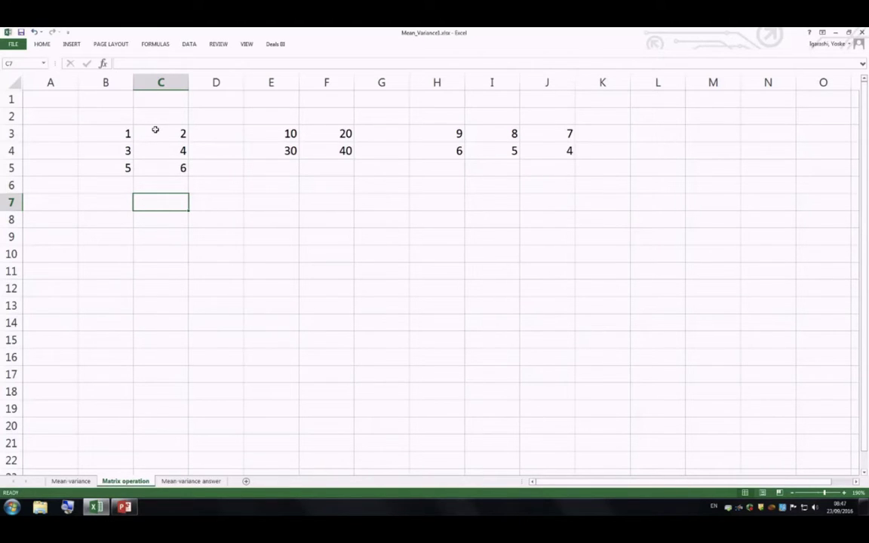
Step: Name the range B3:C5 as A
left_click_drag(115, 134, 173, 166)
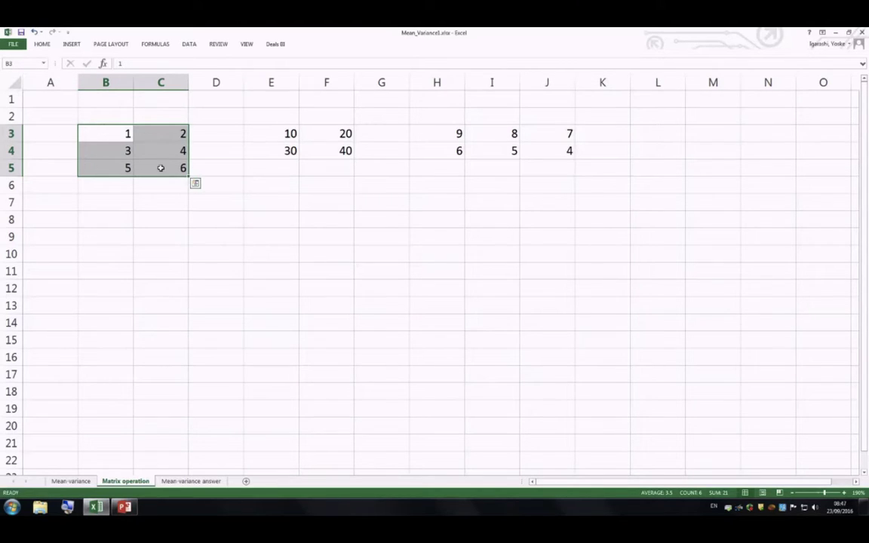
left_click(19, 63)
type("A")
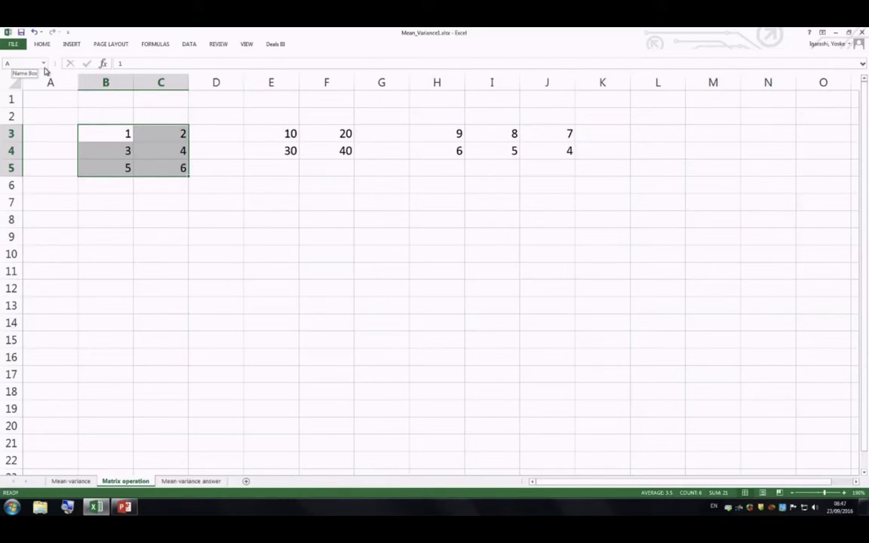
key("Return")
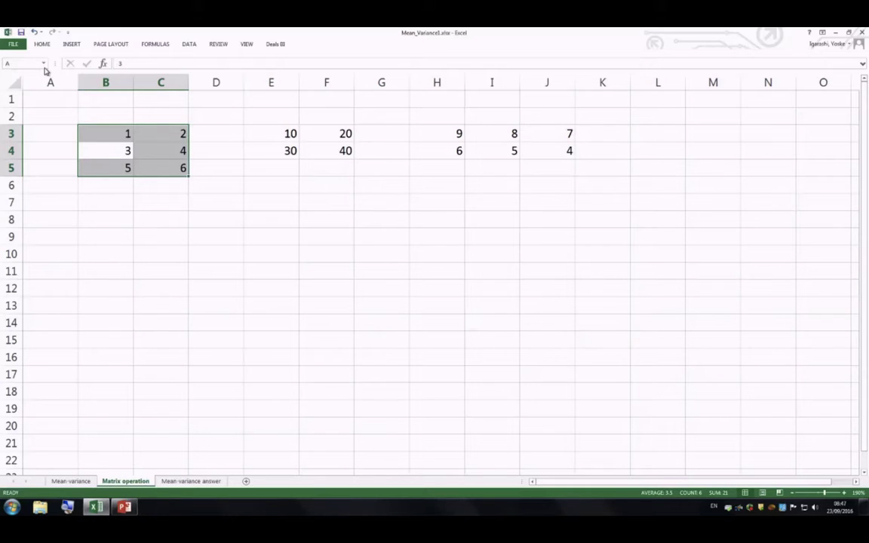
Step: Reselect the matrices in B3:C5 and E3:F4 to check the name assigned to the first one
left_click(103, 120)
left_click_drag(102, 133, 152, 163)
left_click(23, 63)
type("A")
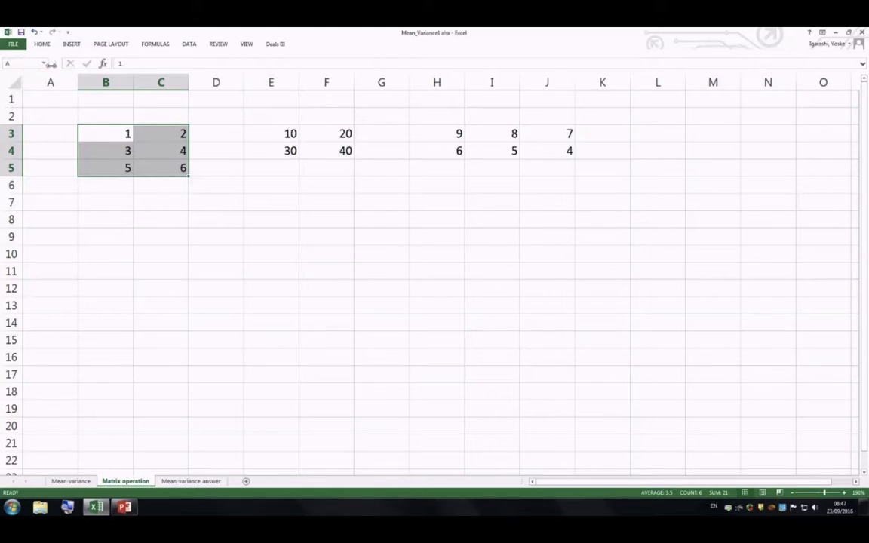
left_click(275, 136)
left_click_drag(276, 144, 322, 141)
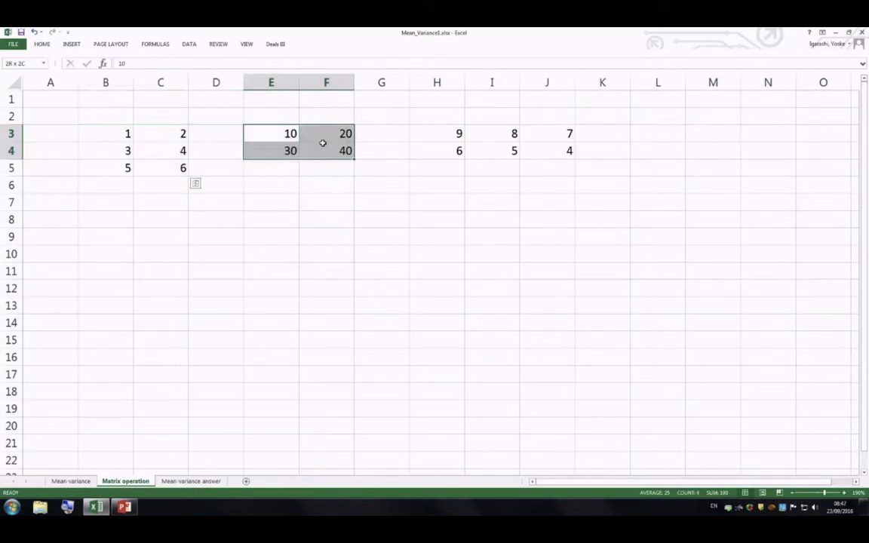
left_click_drag(105, 136, 160, 167)
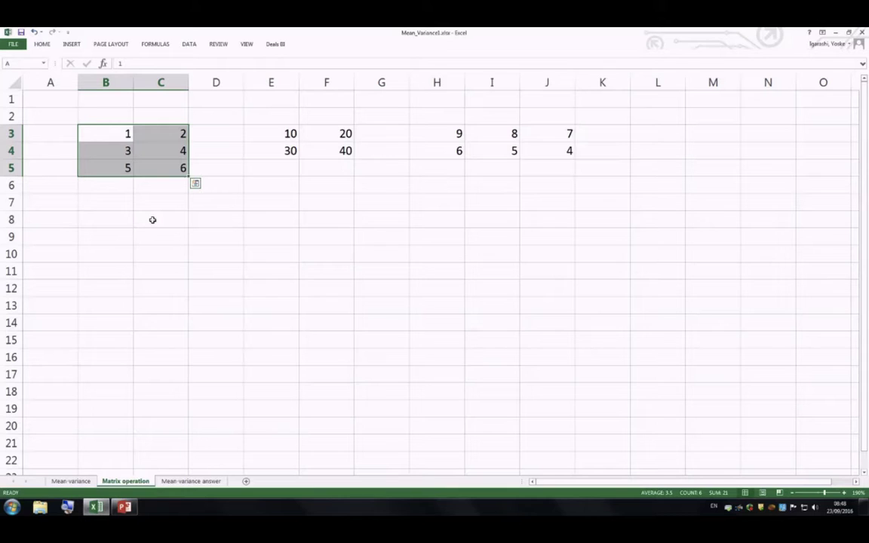
Step: Name the range E3:F4 as B
left_click_drag(289, 132, 318, 149)
left_click(18, 63)
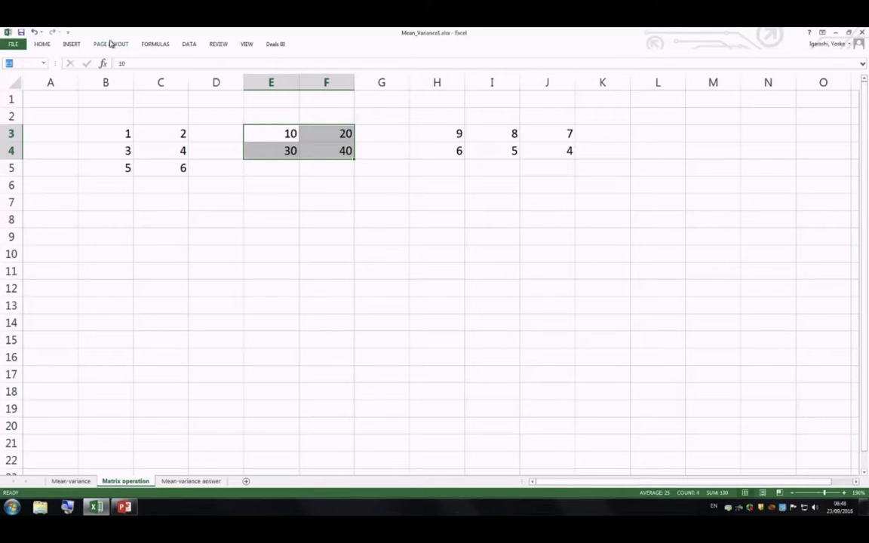
type("B")
key("Return")
Step: Try to assign a name to the matrix in H3:J4
left_click(431, 138)
left_click_drag(431, 146, 527, 149)
left_click(11, 63)
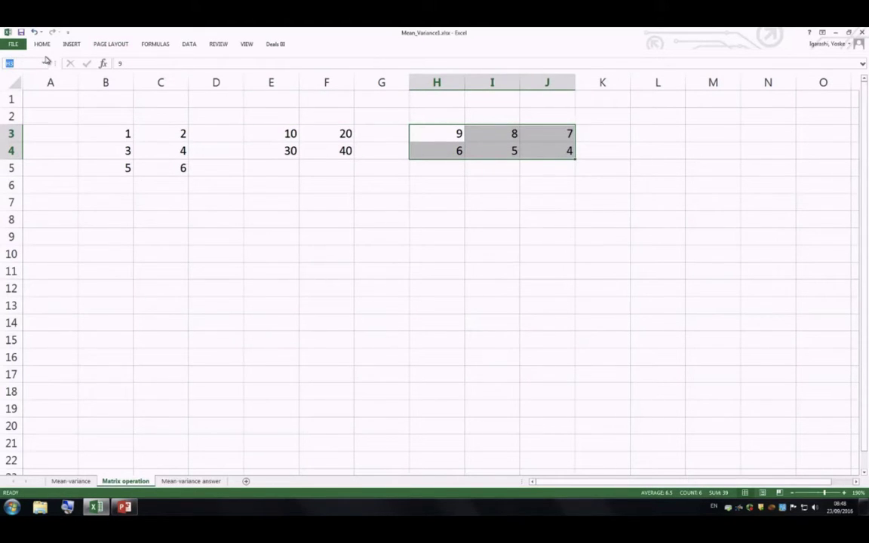
type("H:H")
key("Return")
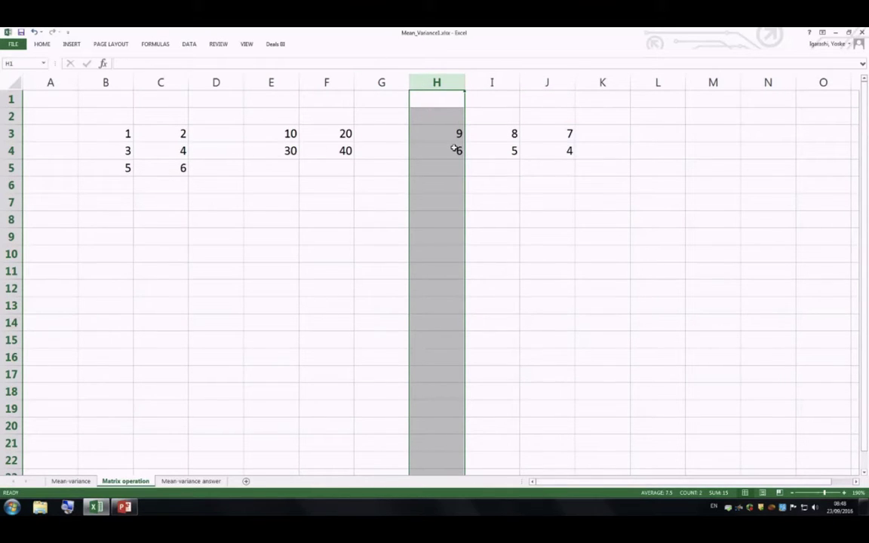
Step: Name the range H3:J4 as D
left_click_drag(456, 133, 549, 149)
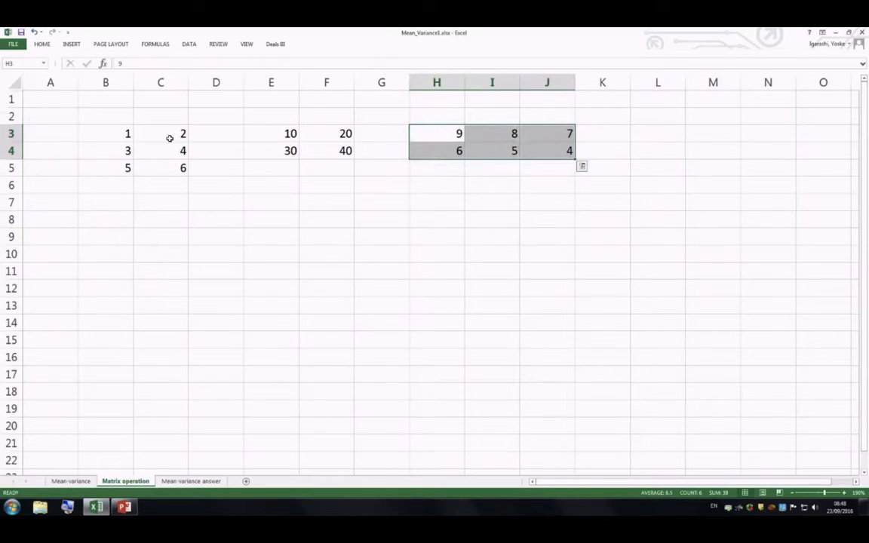
left_click(16, 62)
type("D")
Step: Start a TRANSPOSE formula across the range B8:D9
left_click_drag(115, 219, 202, 231)
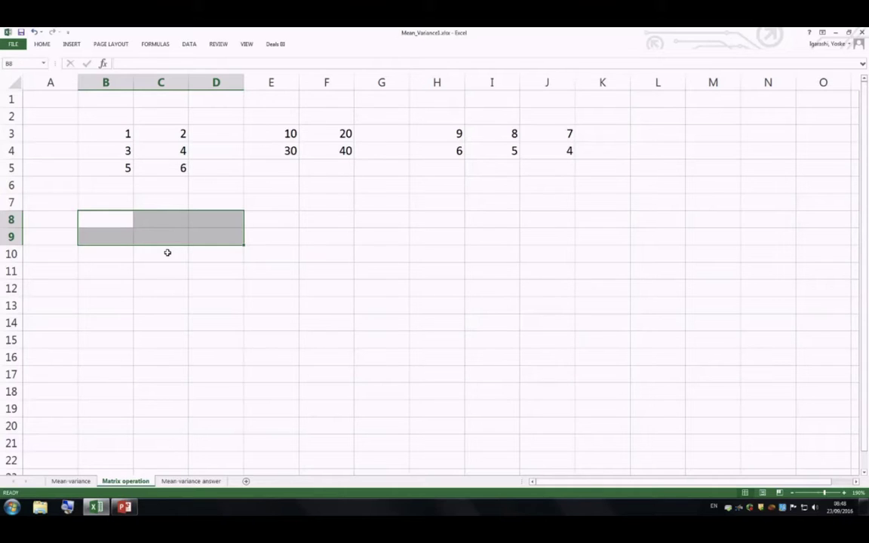
left_click(139, 64)
type("=")
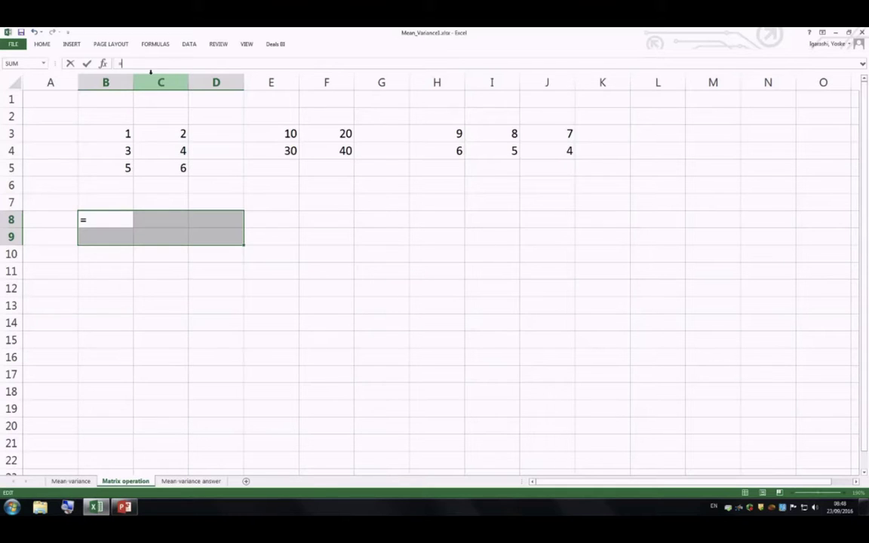
type("tra")
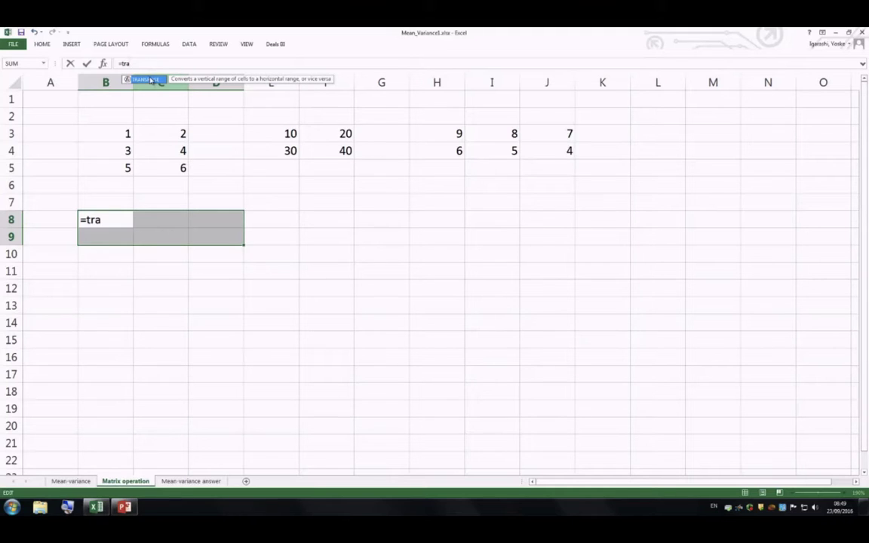
double_click(151, 79)
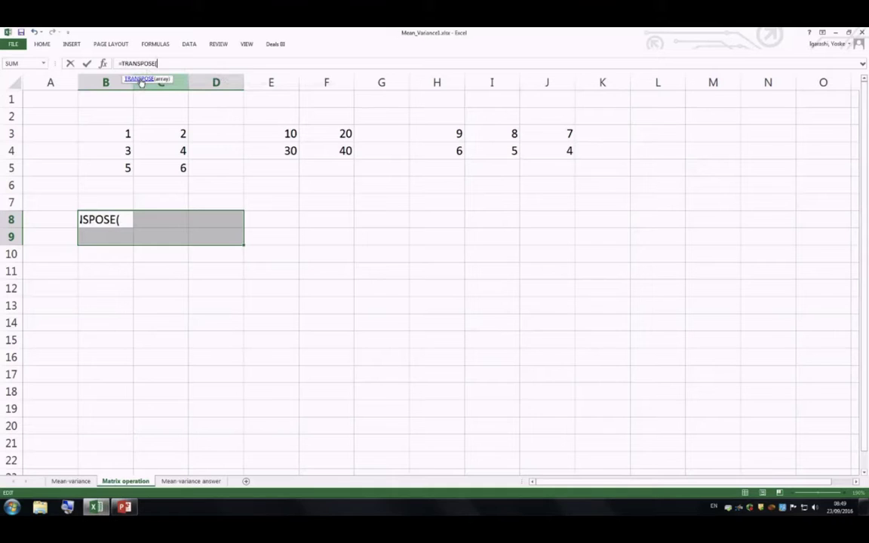
left_click(141, 79)
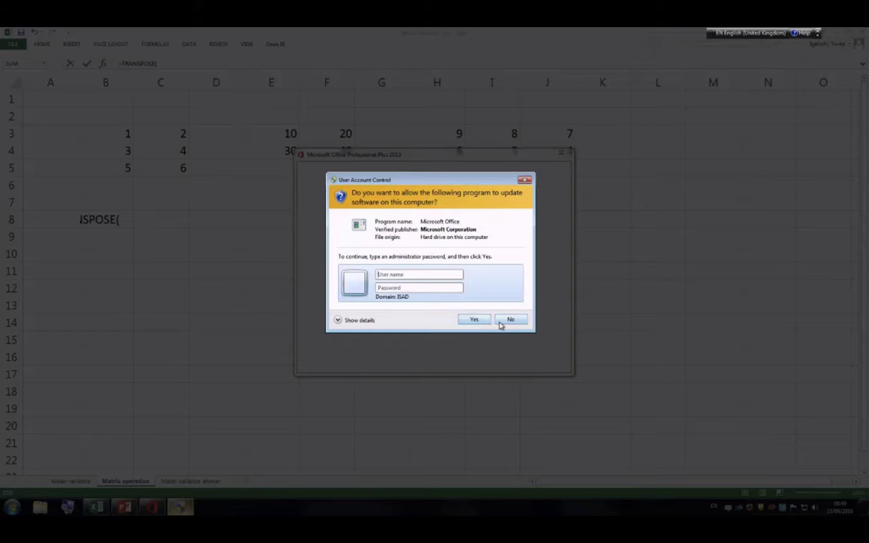
left_click(500, 323)
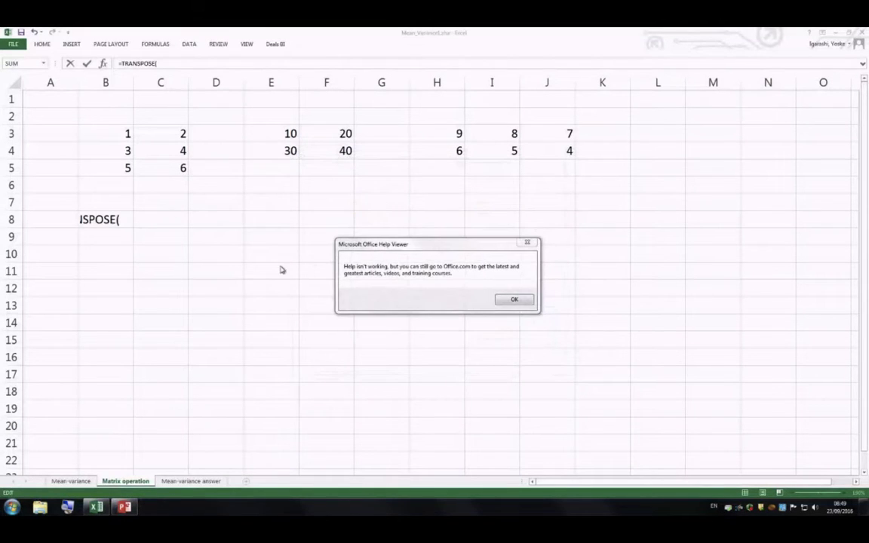
left_click(510, 300)
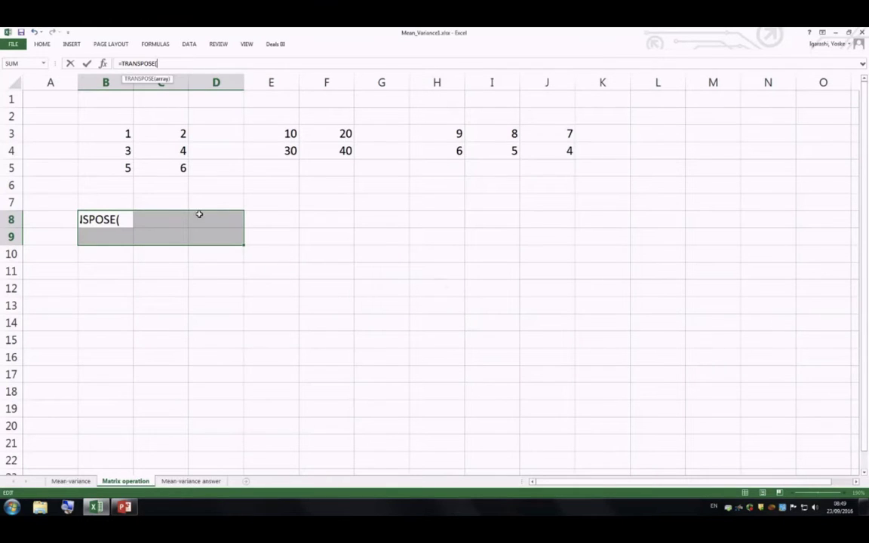
left_click(133, 218)
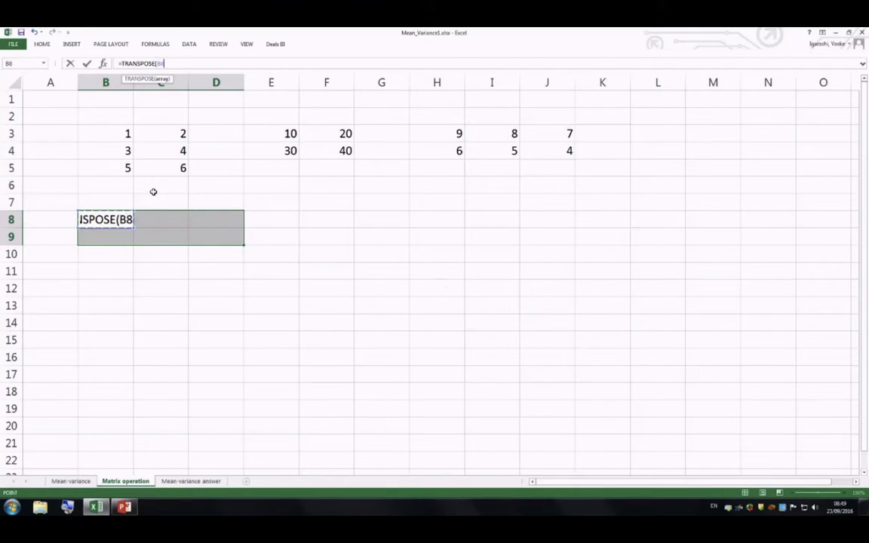
key("BackSpace")
key("BackSpace")
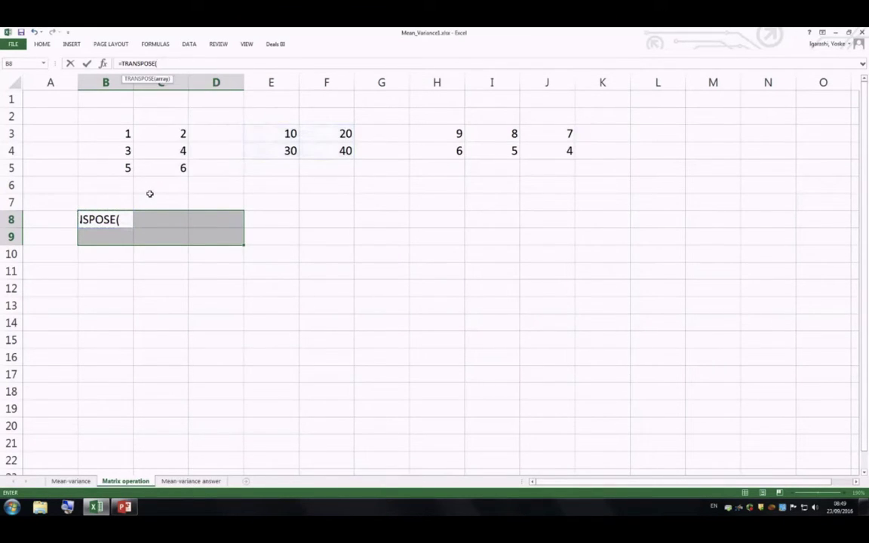
Step: Complete the formula as =TRANSPOSE(A) and enter it as an array formula across B8:D9
left_click(145, 62)
type("A")
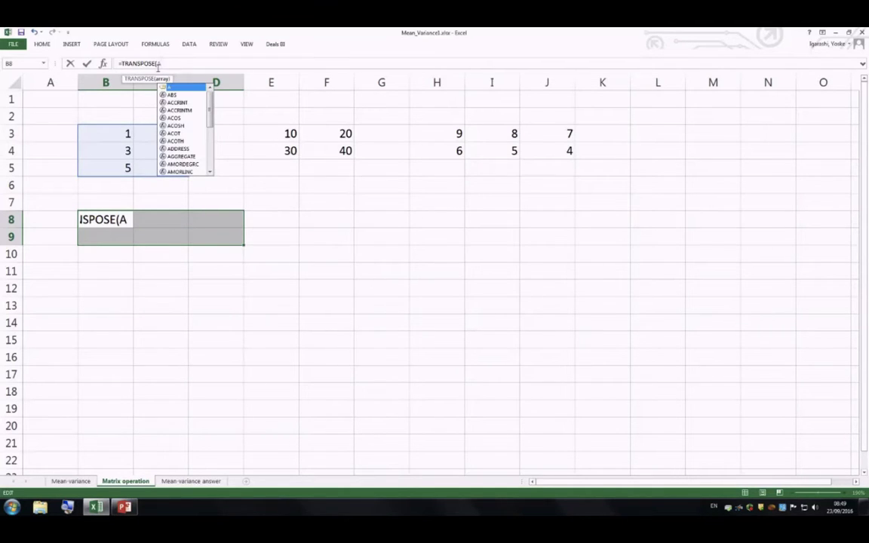
type(")")
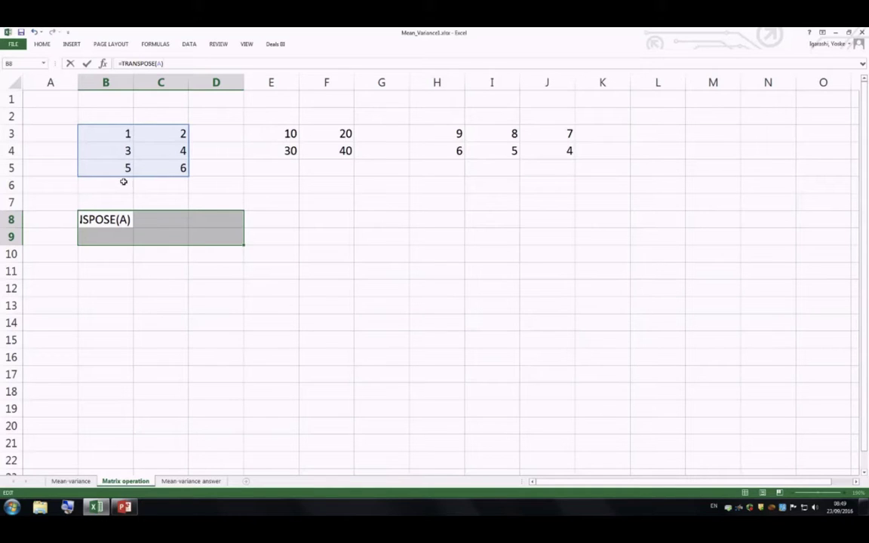
left_click(150, 219)
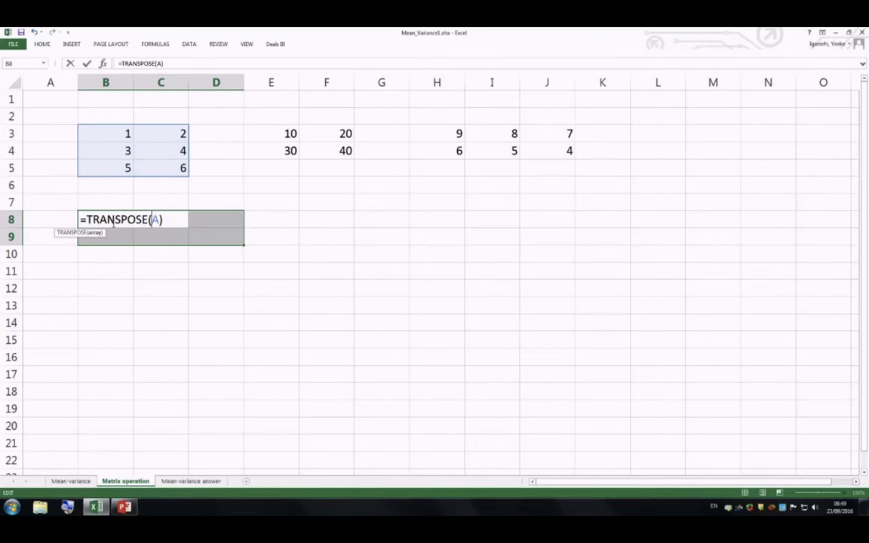
left_click(170, 220)
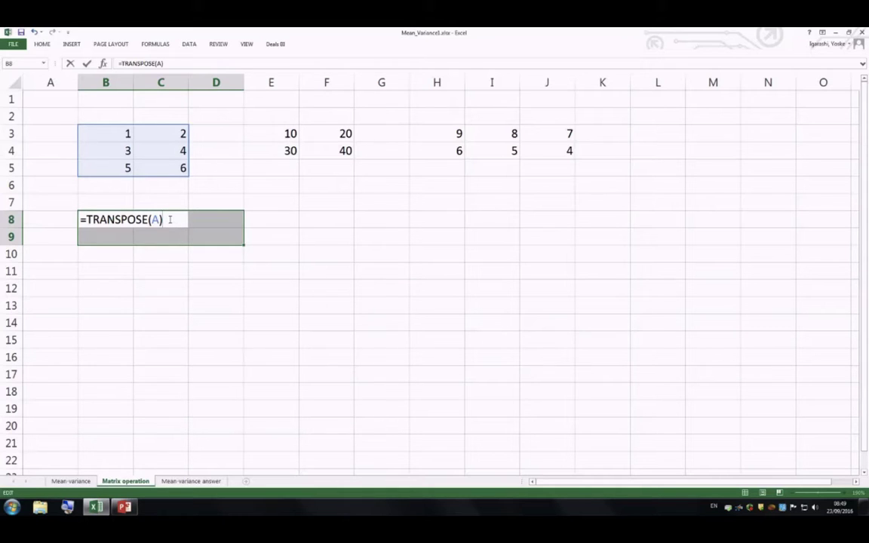
key("ctrl+shift+Return")
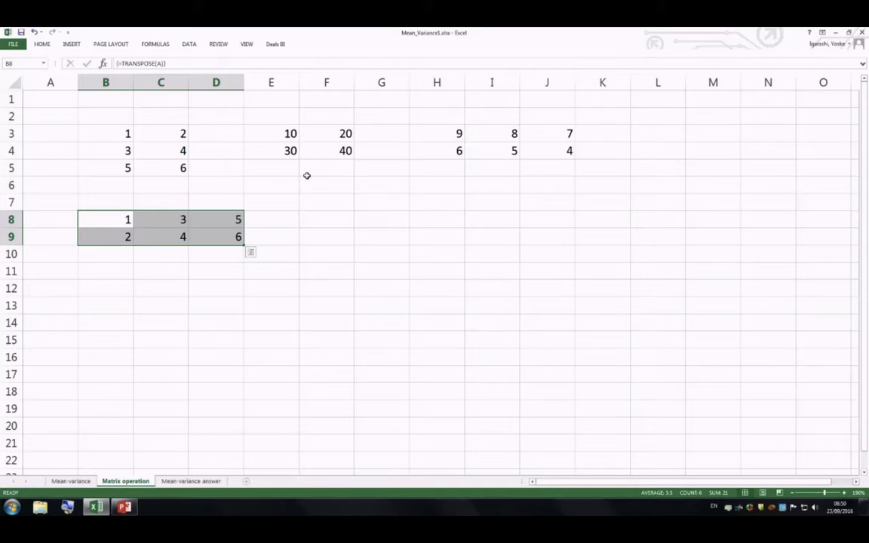
Step: Enter the matrix product formula =MMULT(A,B) with F8:G10 as the output range
left_click_drag(331, 217, 374, 256)
left_click(129, 66)
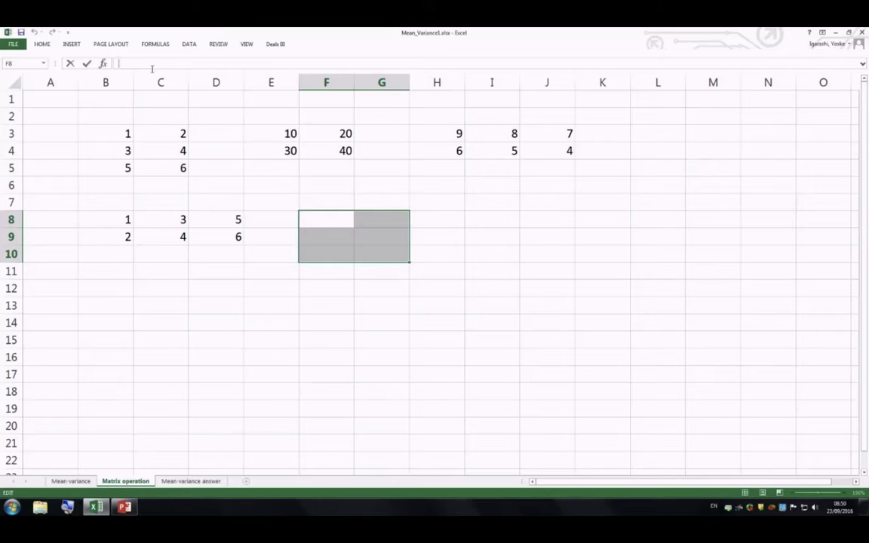
type("=")
type("MM")
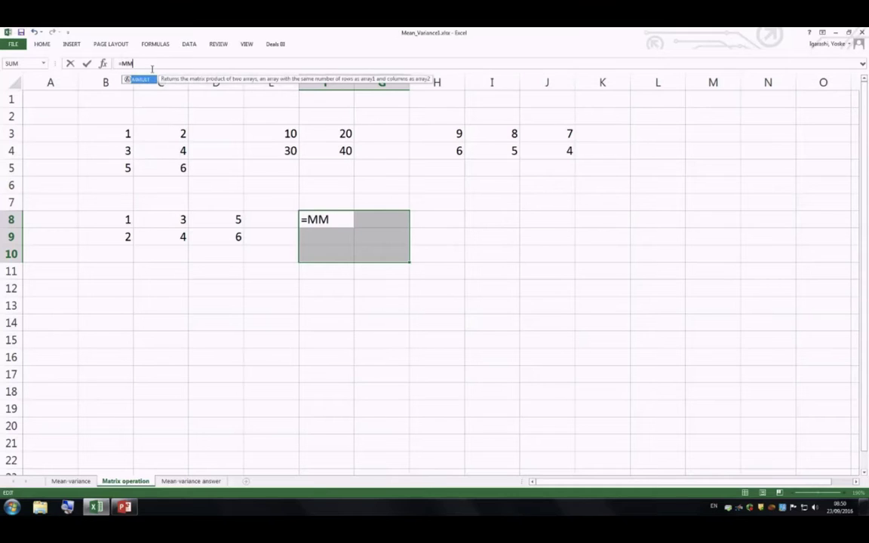
type("ULT(")
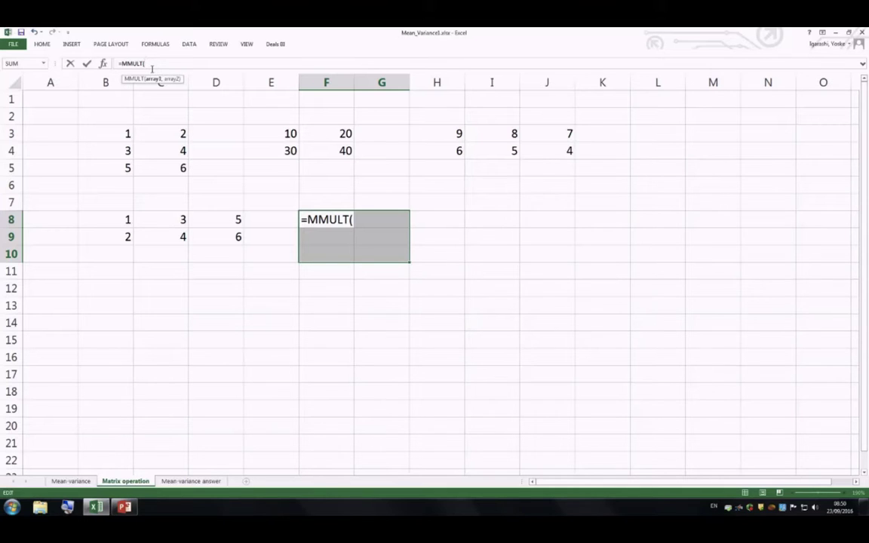
type("A")
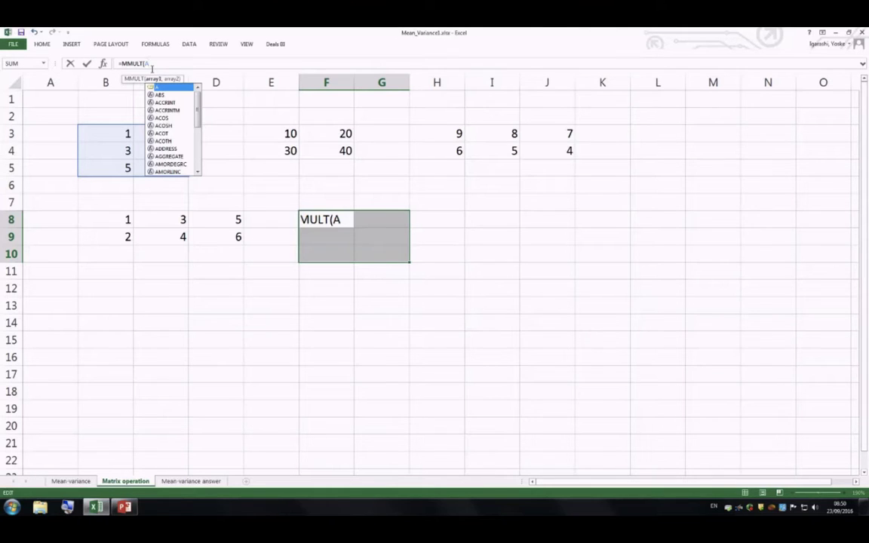
type(",")
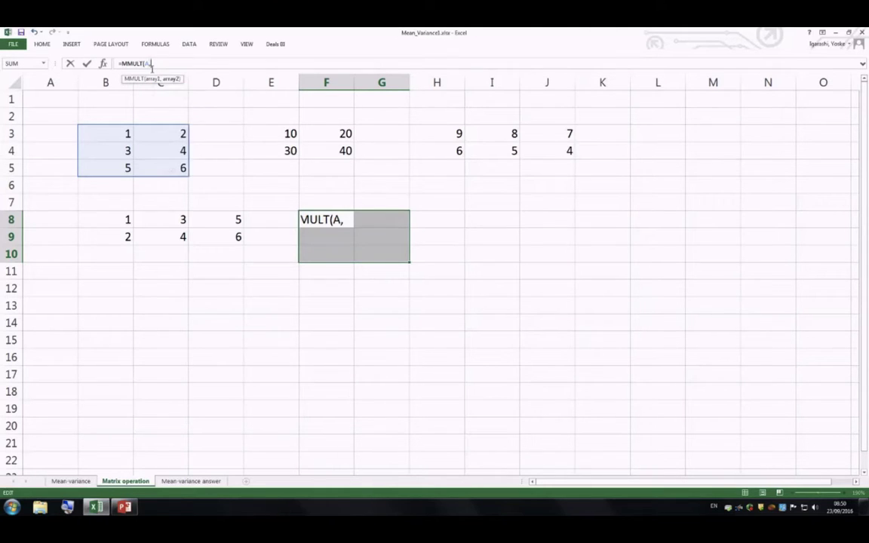
type("B)")
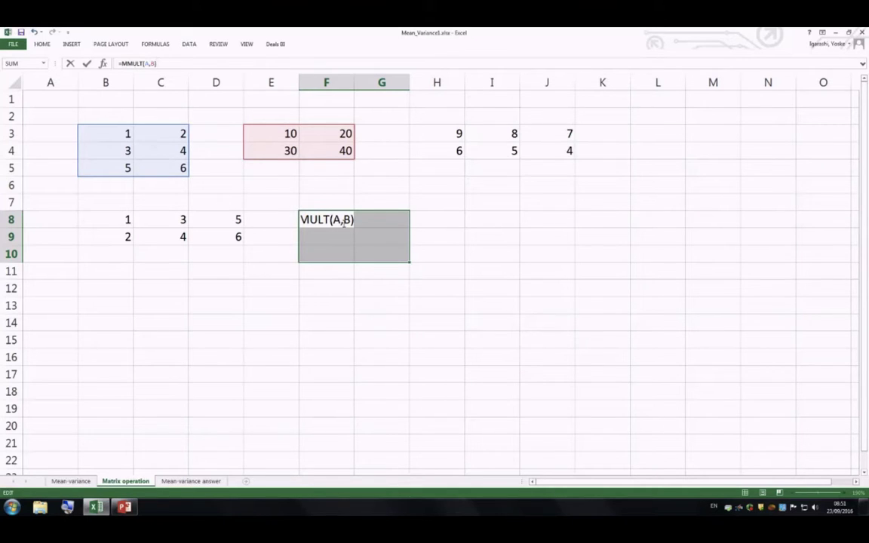
left_click(356, 218)
left_click(331, 218)
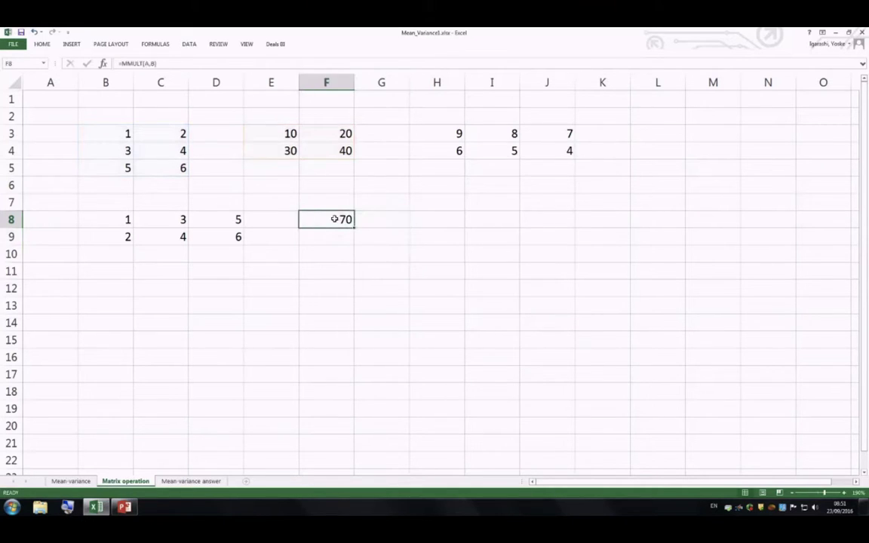
Step: Re-enter the =MMULT(A,B) formula in F8 as an array formula
key("F2")
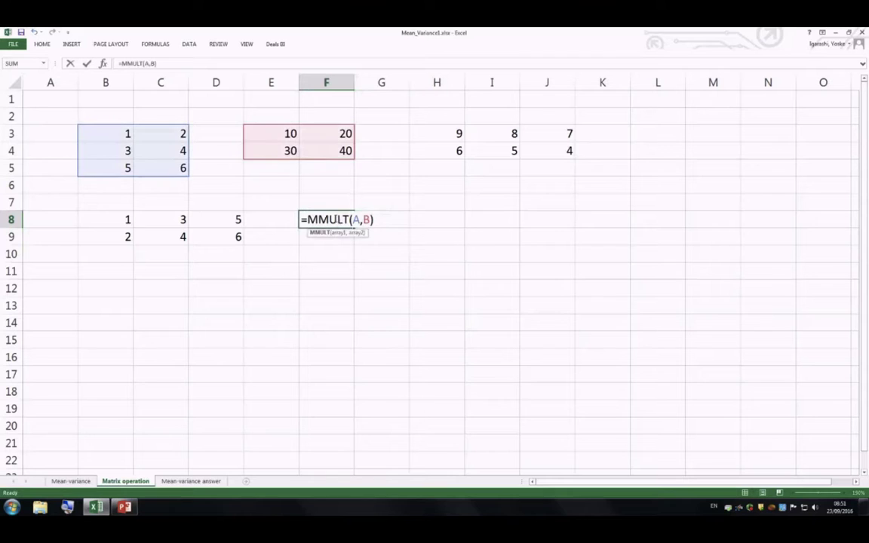
left_click(172, 64)
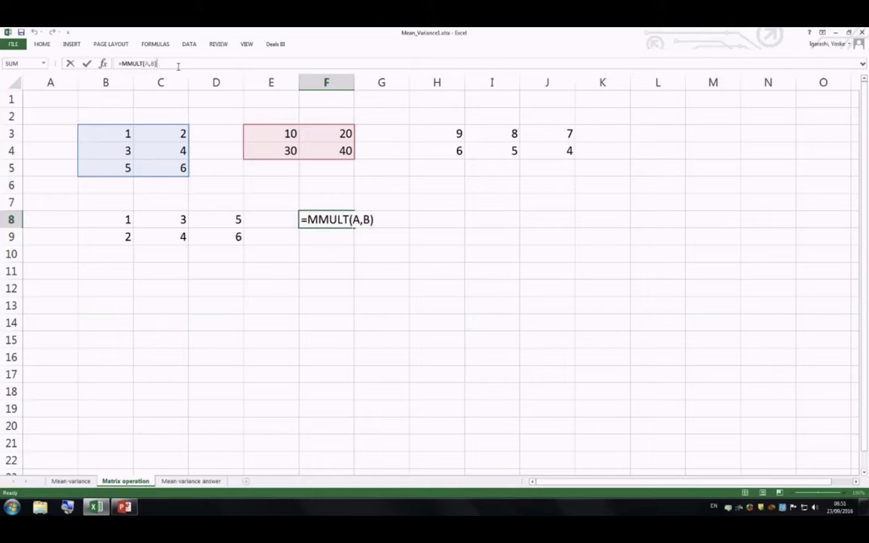
key("ctrl+shift+Return")
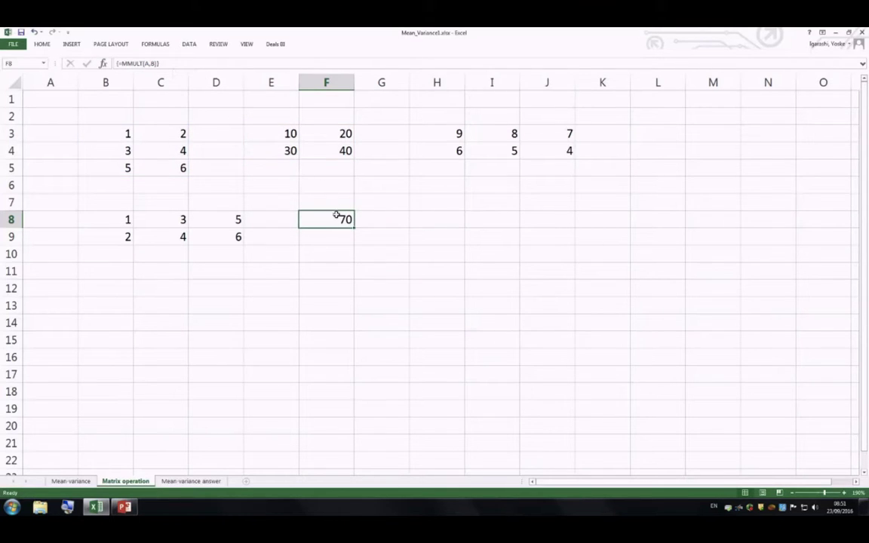
Step: Try entering the =MMULT(A,B) formula as an array formula across F8:H9
left_click_drag(345, 221, 446, 237)
left_click(169, 66)
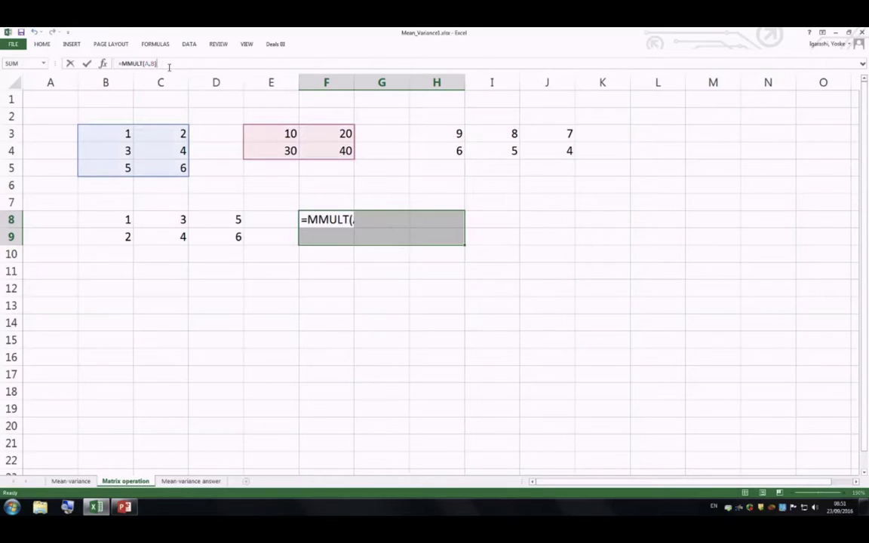
key("ctrl+shift+Return")
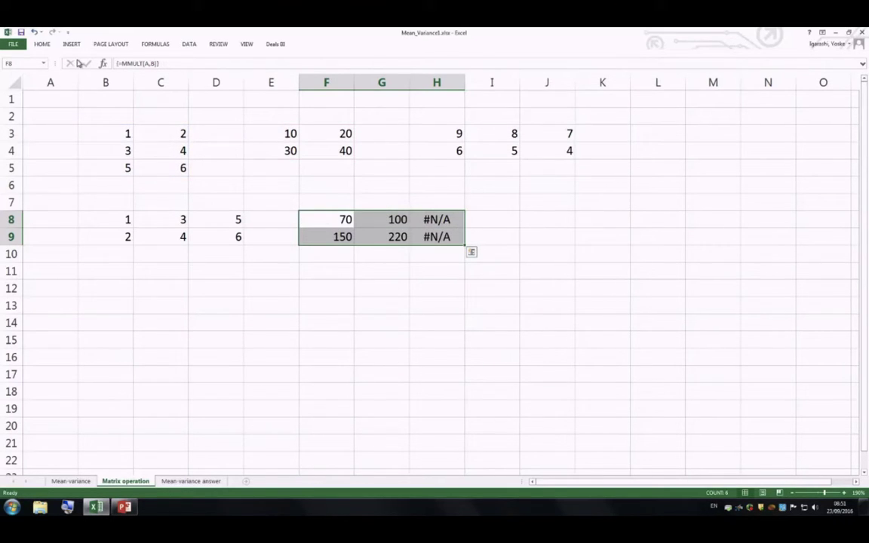
Step: Clear the whole MMULT array formula from the range F8:H9
left_click(347, 224)
left_click_drag(347, 224, 426, 230)
key("F2")
key("BackSpace")
key("BackSpace")
key("BackSpace")
key("BackSpace")
key("BackSpace")
key("BackSpace")
key("BackSpace")
key("BackSpace")
key("BackSpace")
key("BackSpace")
key("BackSpace")
key("ctrl+shift+Return")
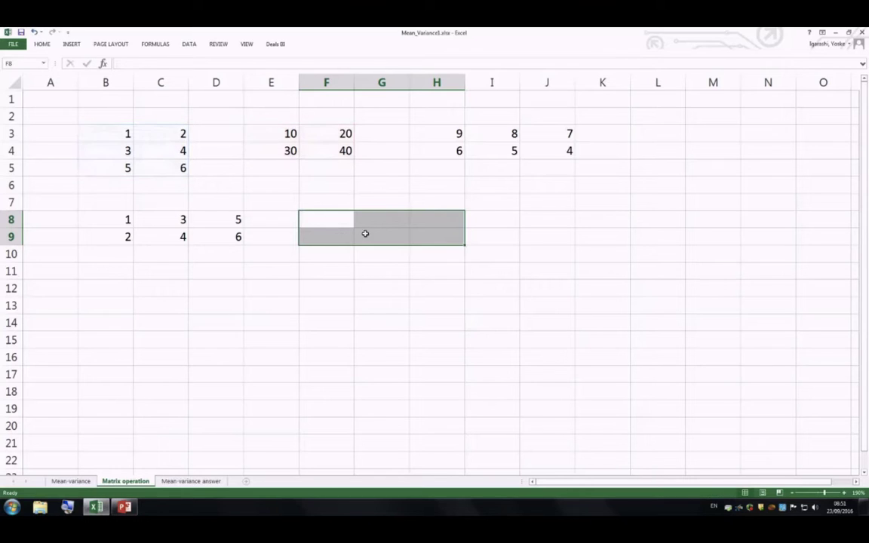
Step: Enter =MMULT(A,B) as an array formula across the three-row, two-column range F8:G10
left_click_drag(308, 222, 380, 254)
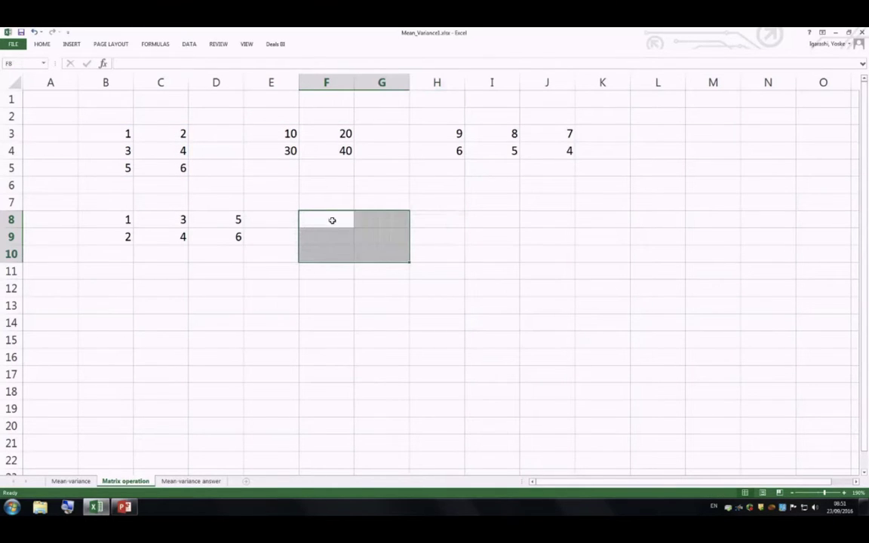
left_click(154, 61)
type("=mmul")
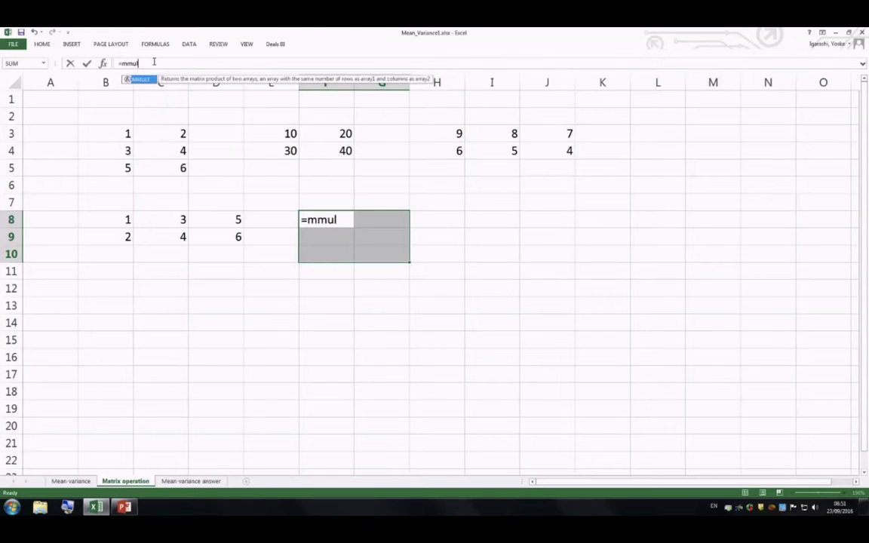
type("t(A")
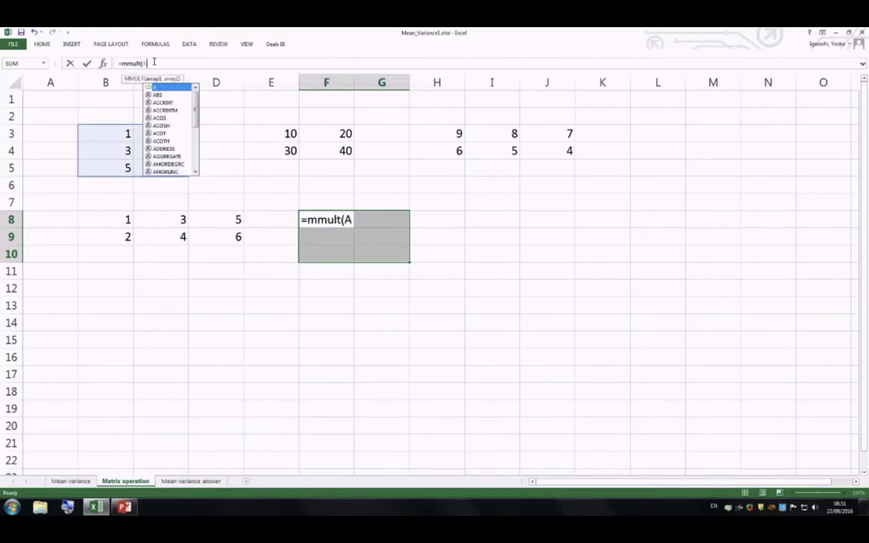
type(",B)")
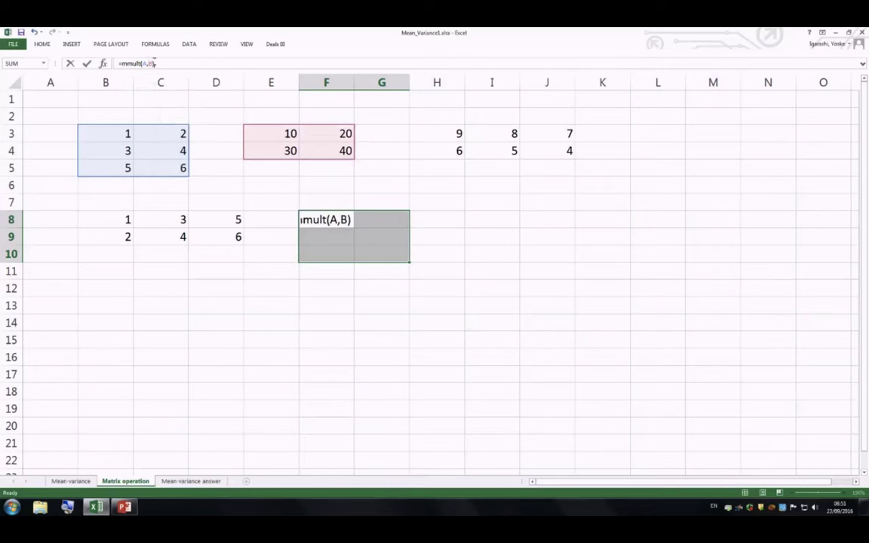
key("ctrl+shift+Return")
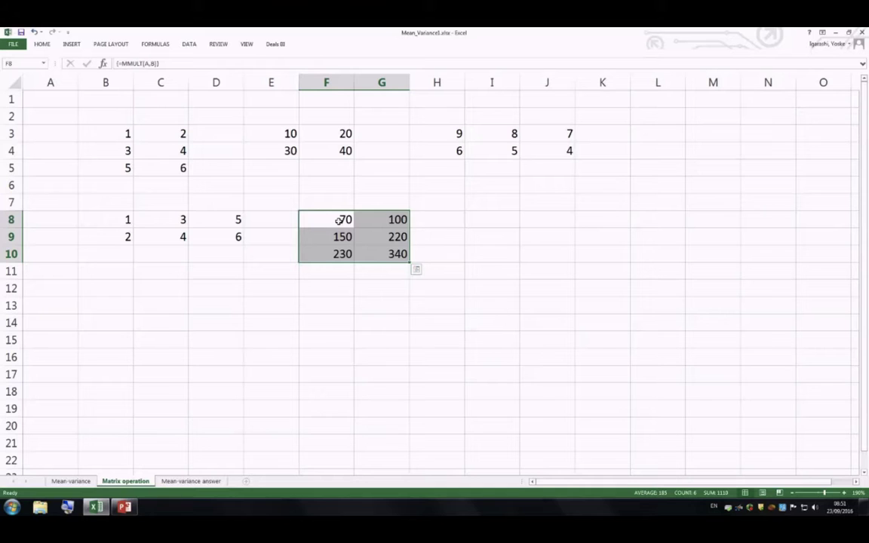
Step: Draft the three-matrix product formula =MMULT(A, B, D) for the output range I8:K10
mouse_move(496, 220)
left_mouse_down()
mouse_move(507, 236)
mouse_move(522, 231)
mouse_move(496, 225)
left_mouse_up()
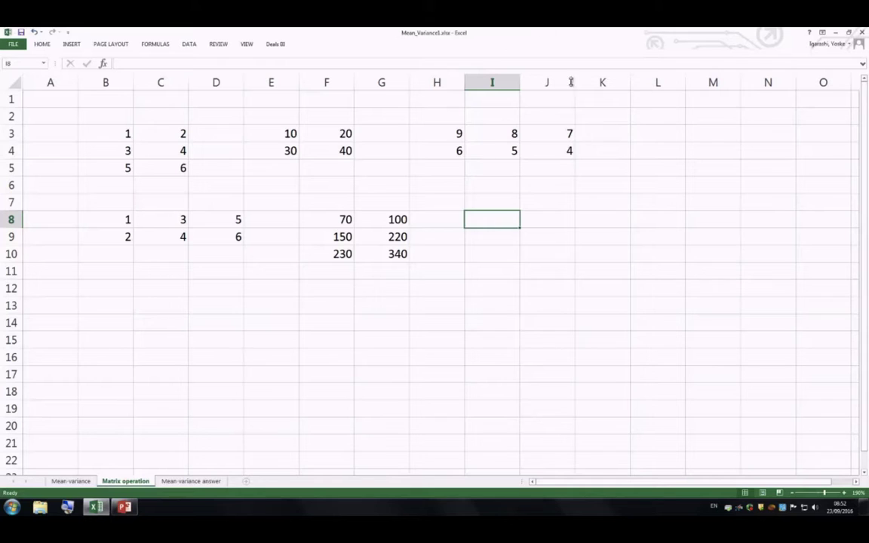
left_click_drag(492, 219, 585, 250)
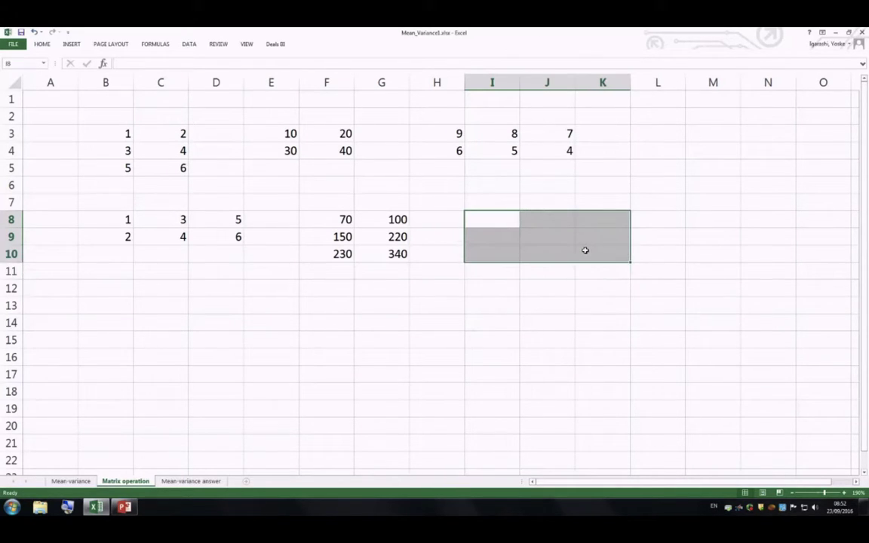
left_click(150, 65)
type("=MMUT")
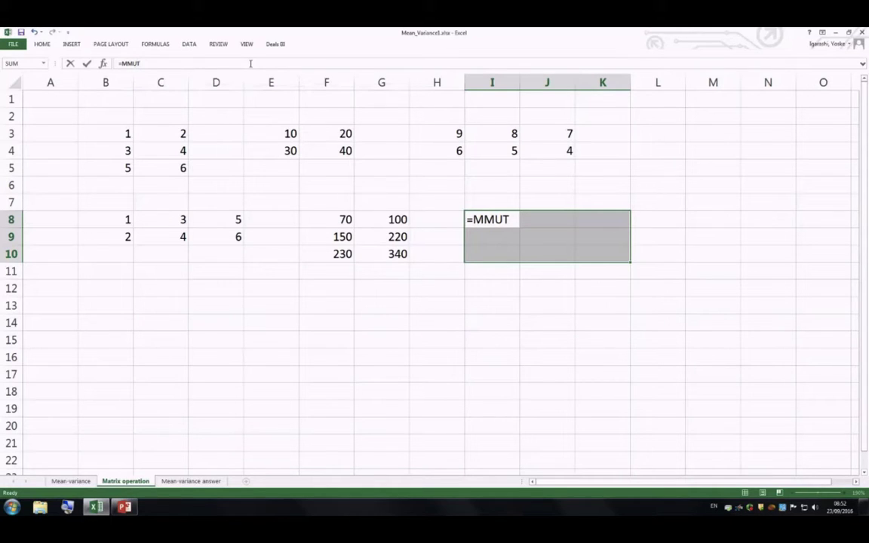
key("BackSpace")
type("LT(A")
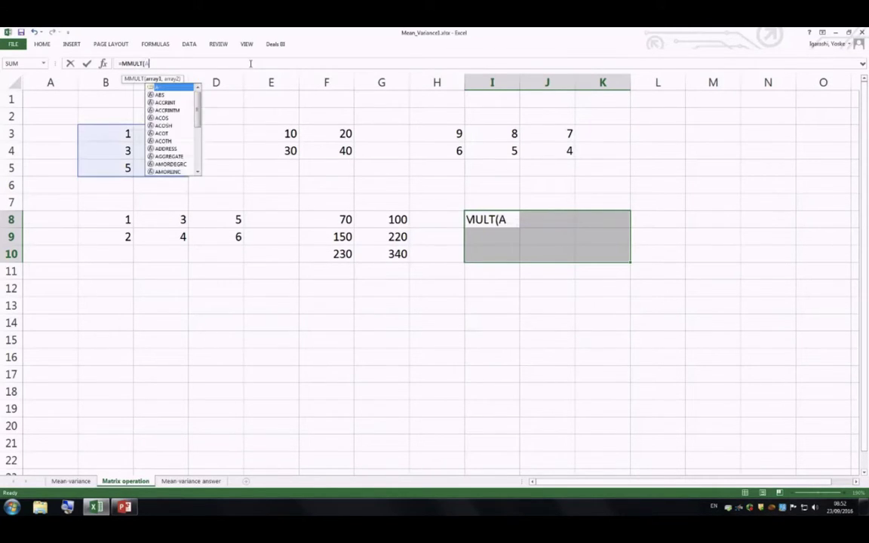
type(", B, D")
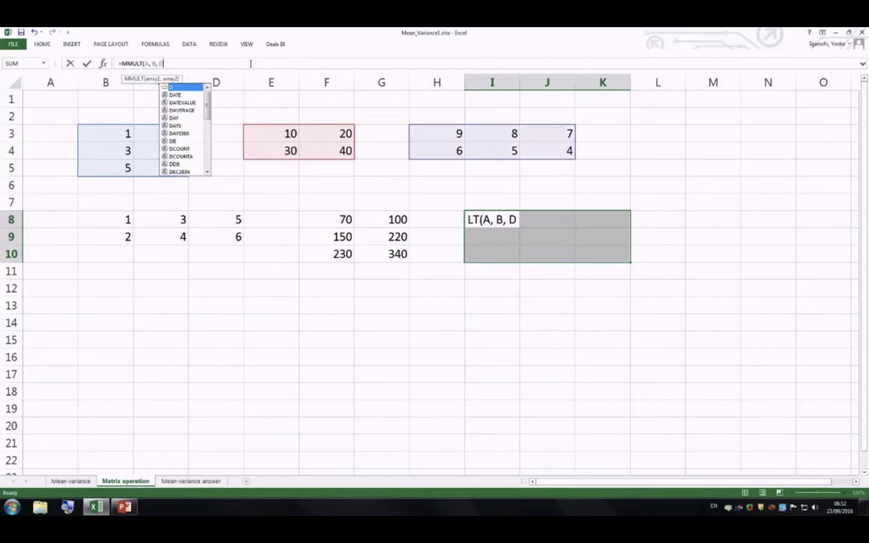
type(")")
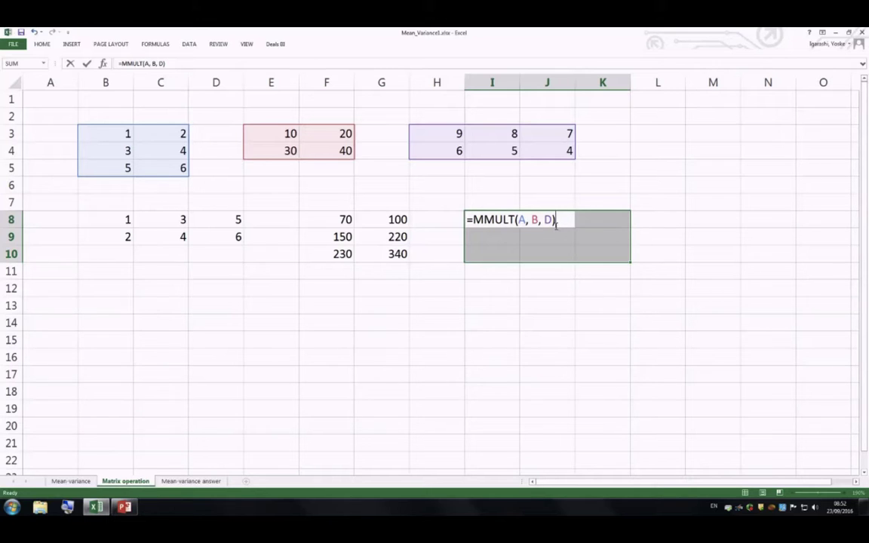
Step: Rewrite the formula as the nested product =MMULT(MMULT(A, B), D) and enter it as an array formula across I8:K10
key("BackSpace")
key("BackSpace")
key("BackSpace")
key("BackSpace")
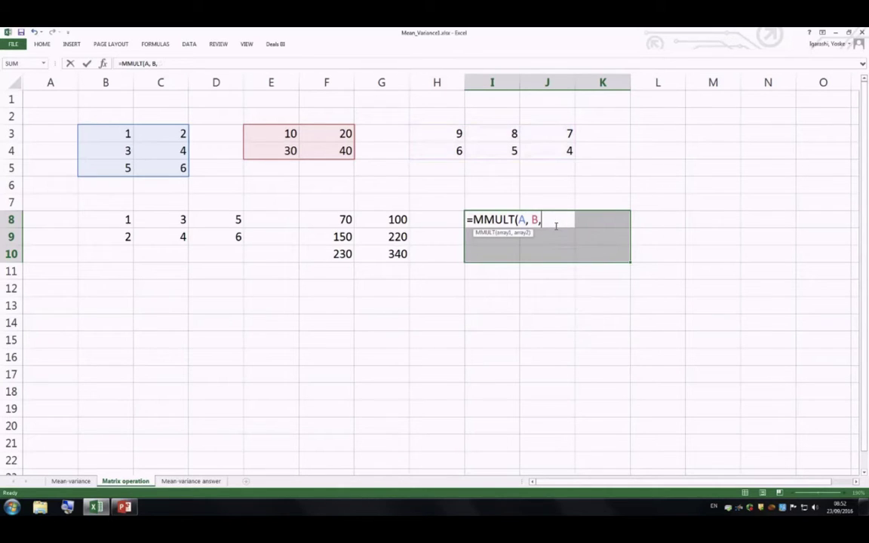
type(")")
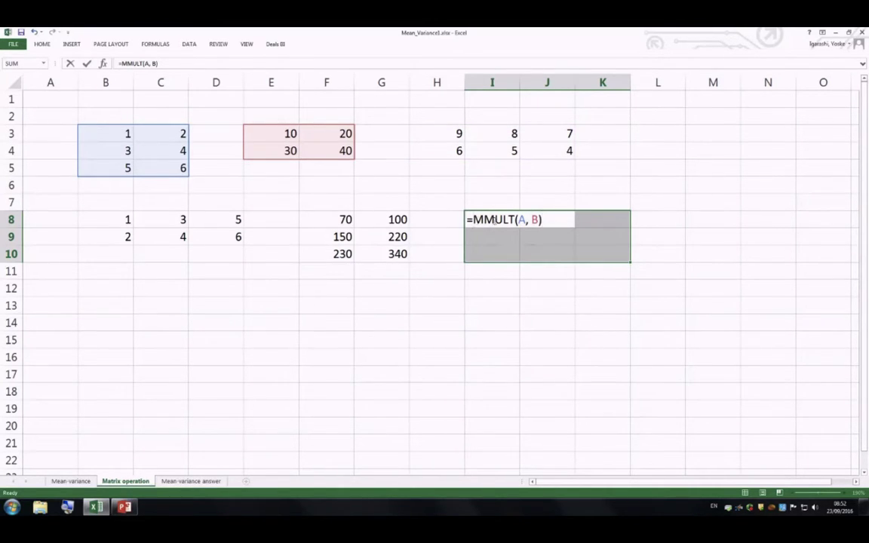
left_click(489, 220)
type("ULT(MMULT")
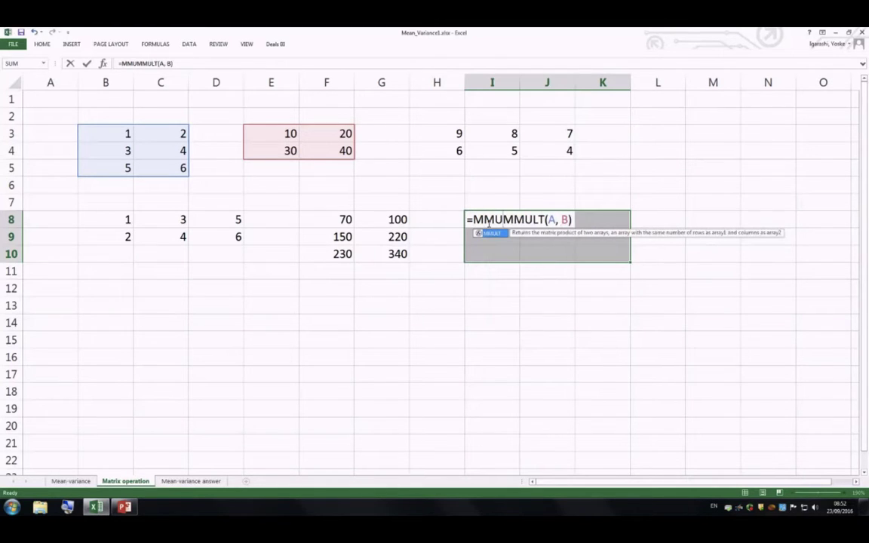
type("(A")
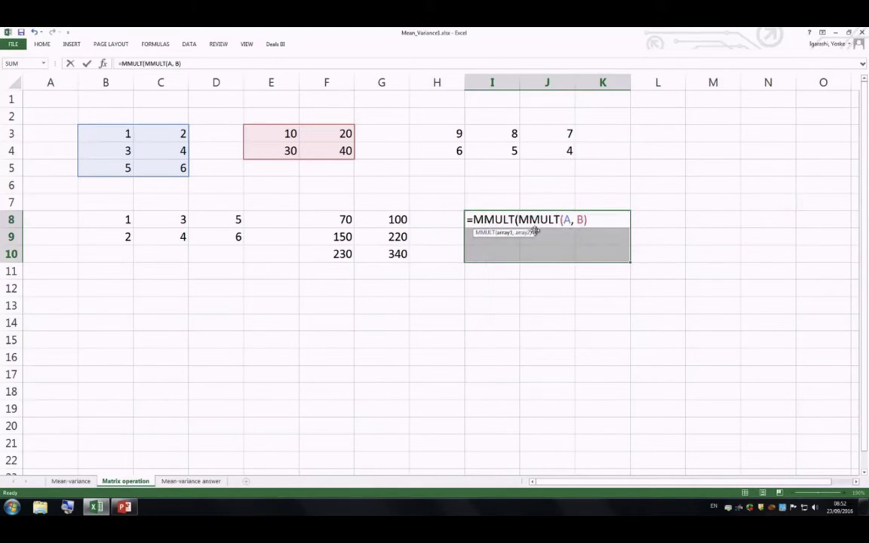
type(", B), D)")
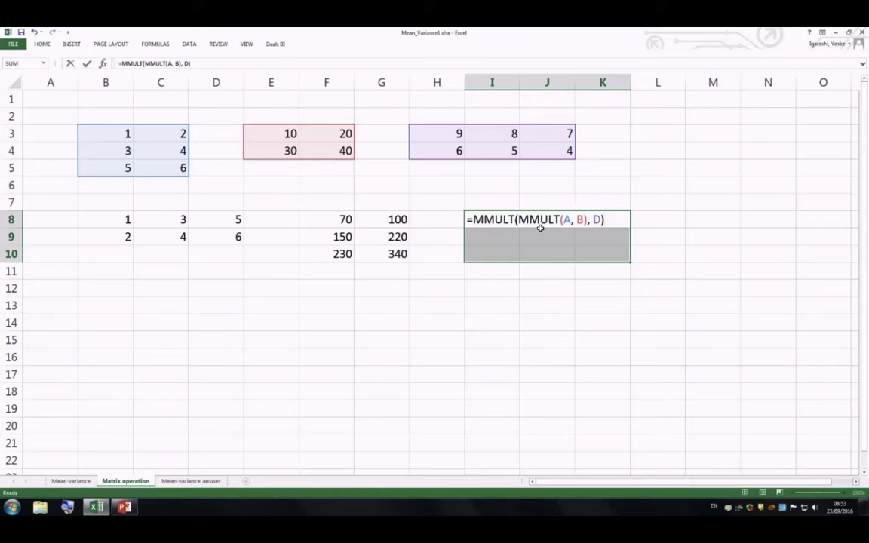
key("ctrl+shift+Return")
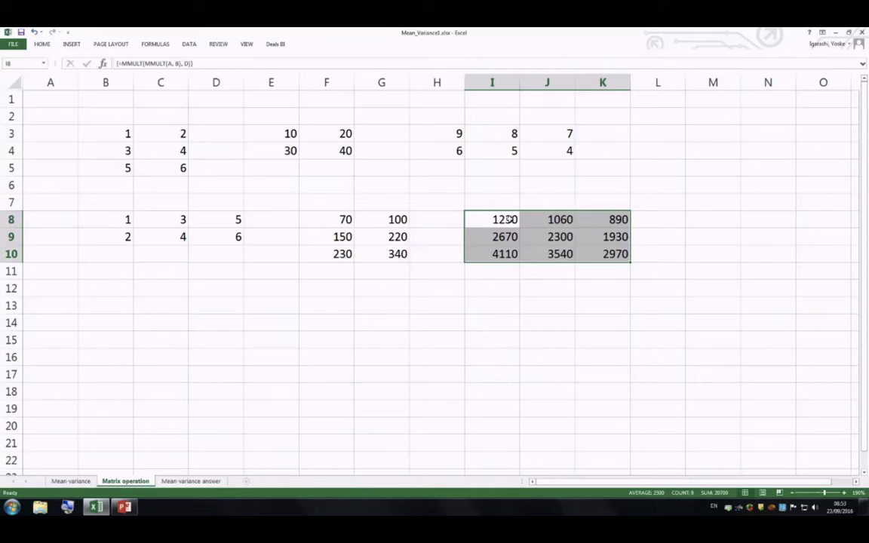
Step: Clear the nested MMULT array formula from the range I8:K10
left_click_drag(503, 219, 585, 249)
key("F2")
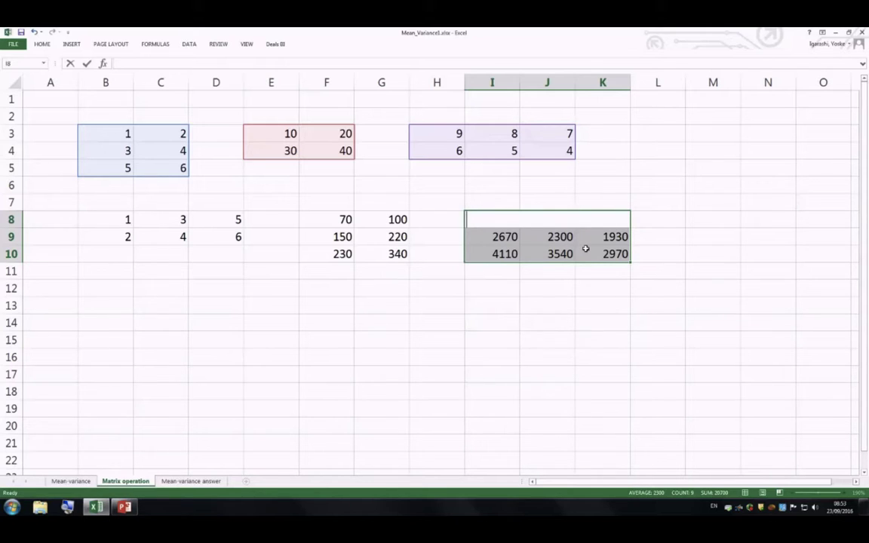
key("ctrl+shift+Return")
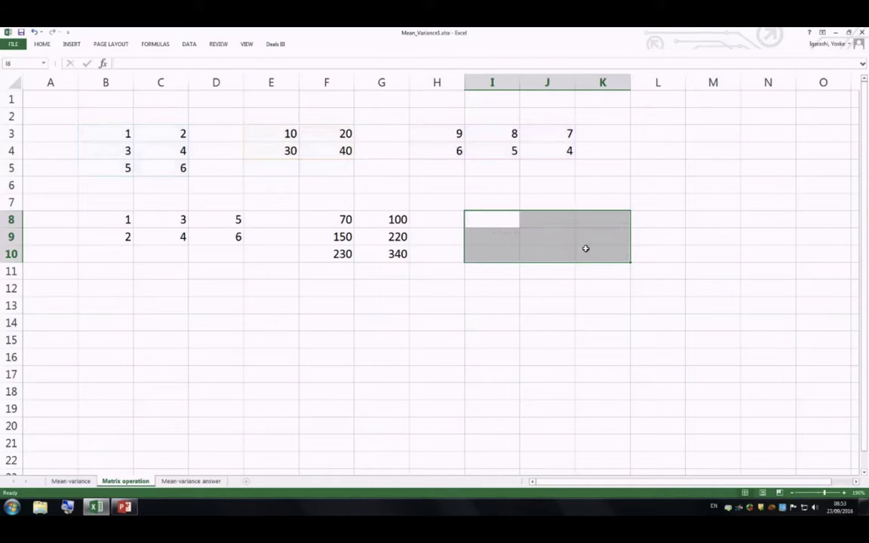
Step: Delete the defined name D from the workbook's names and reselect its former range H3:J4
left_click(467, 132)
left_click_drag(462, 132, 537, 145)
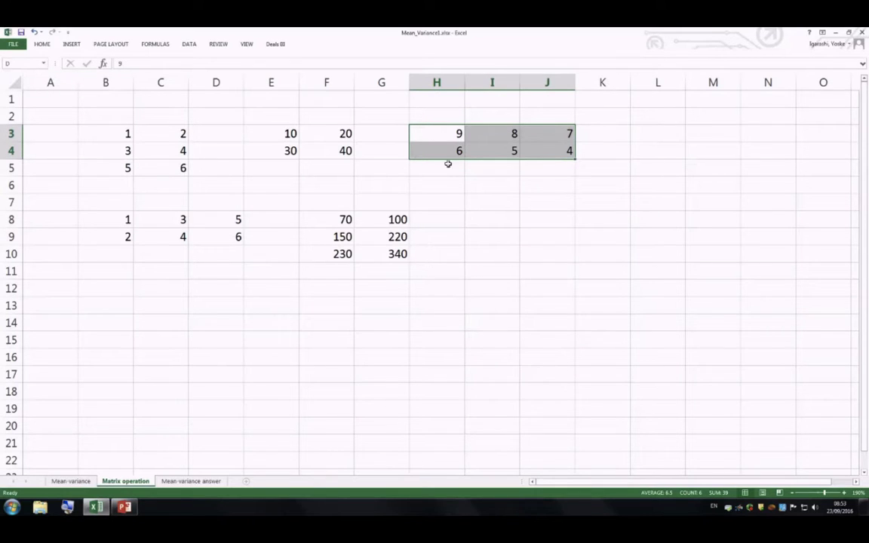
left_click(23, 65)
key("Escape")
left_click(189, 45)
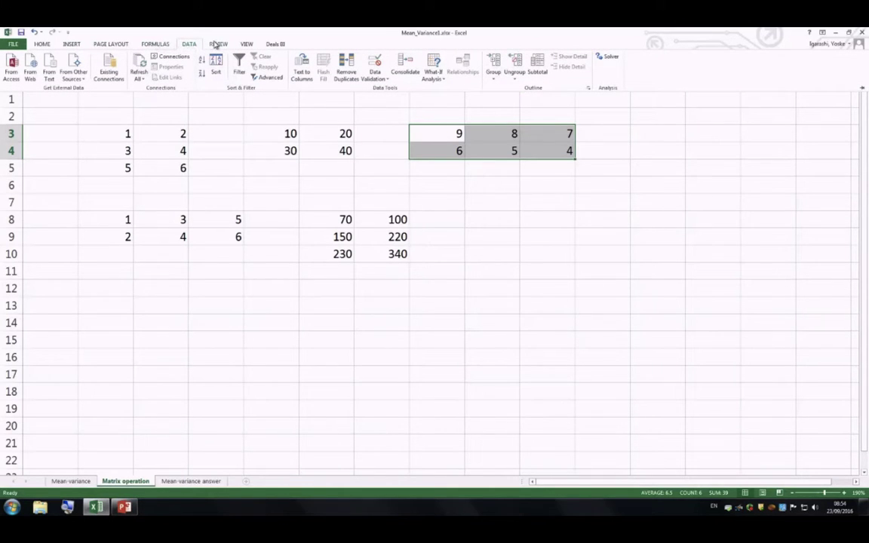
left_click(100, 45)
left_click(152, 45)
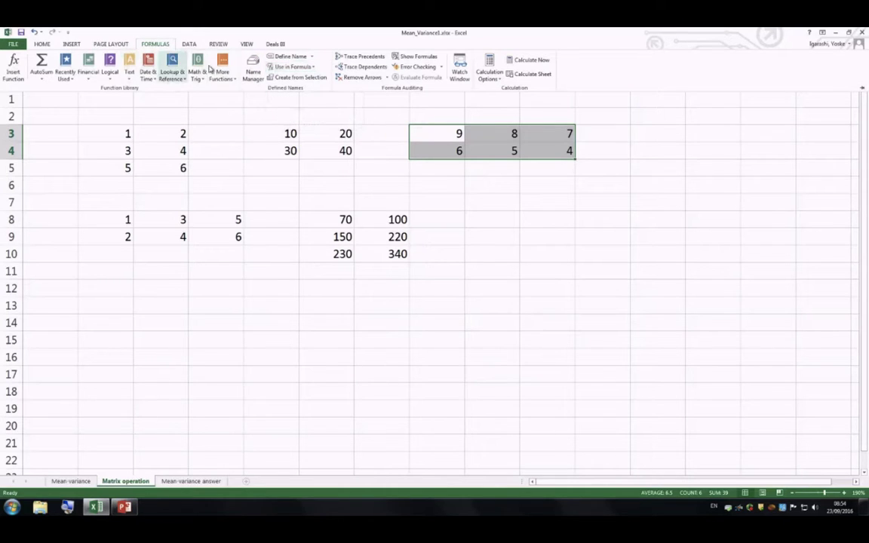
left_click(253, 70)
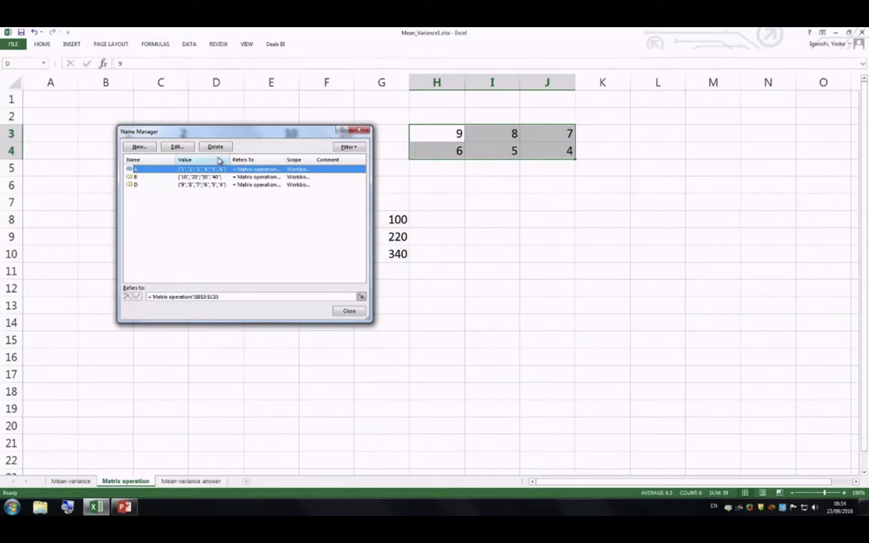
left_click(143, 185)
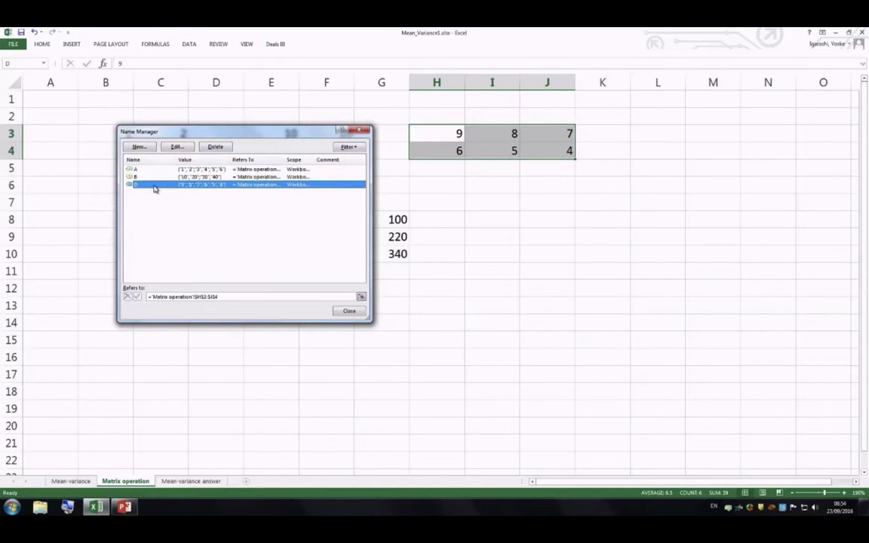
left_click(209, 147)
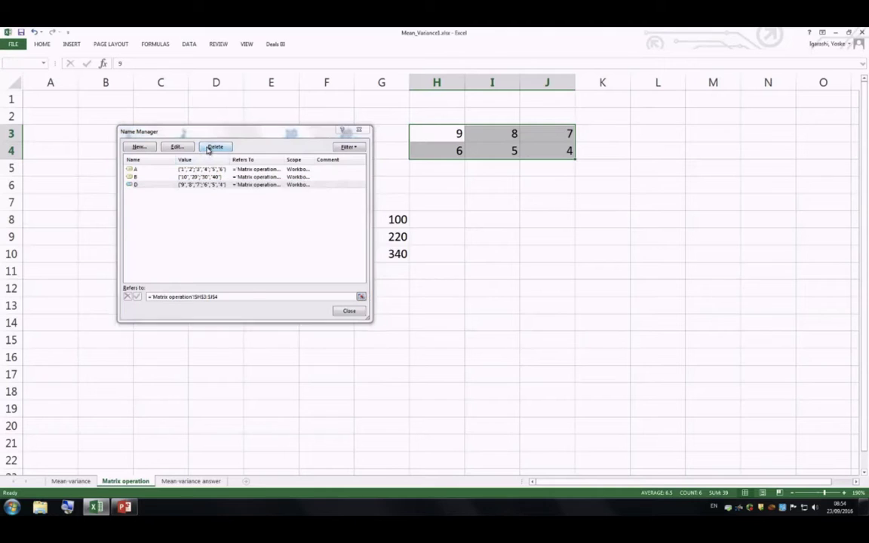
left_click(414, 291)
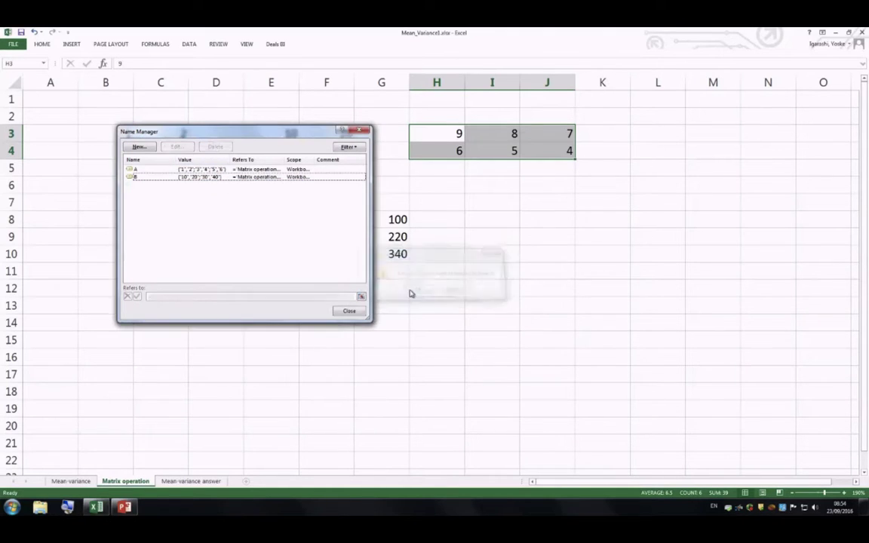
left_click(350, 311)
left_click_drag(435, 134, 542, 151)
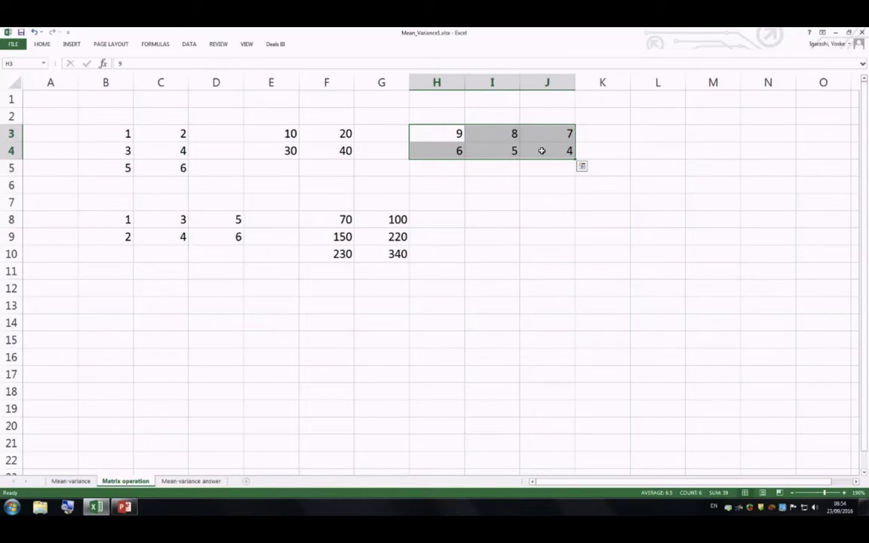
Step: Switch to the Mean-variance sheet and select the stocks' mean returns in B2:M2
left_click(79, 480)
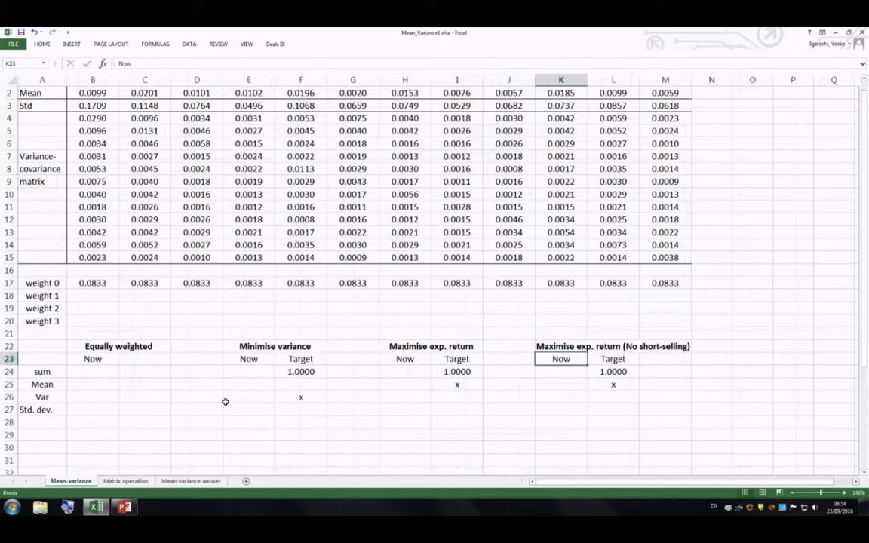
left_click(844, 493)
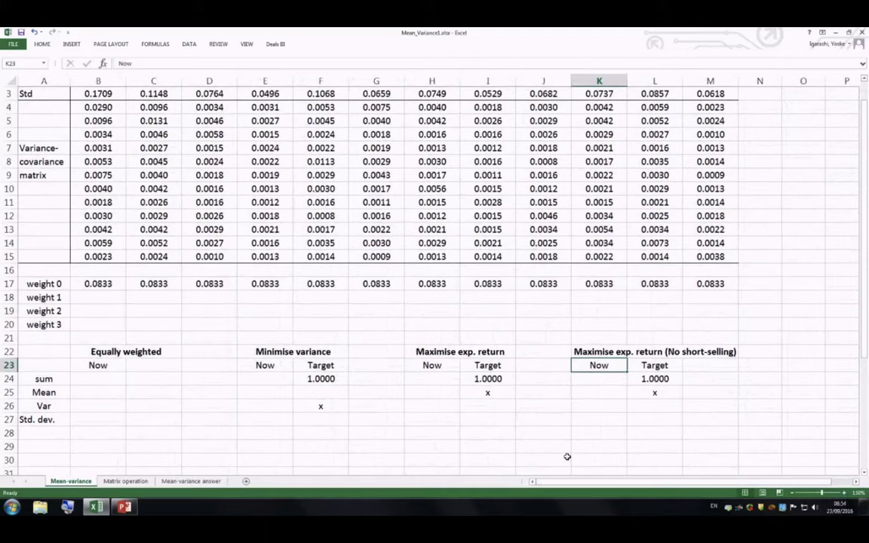
scroll(567, 456, "up", 1)
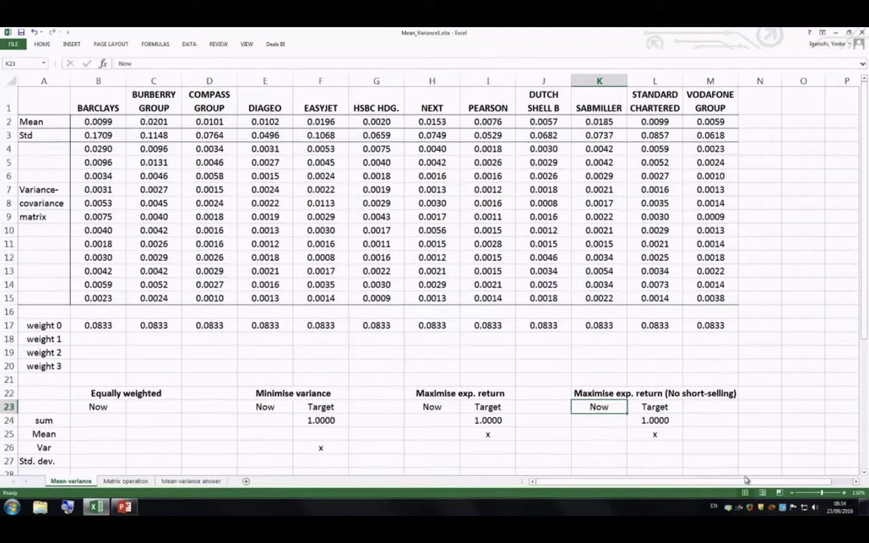
left_click(792, 493)
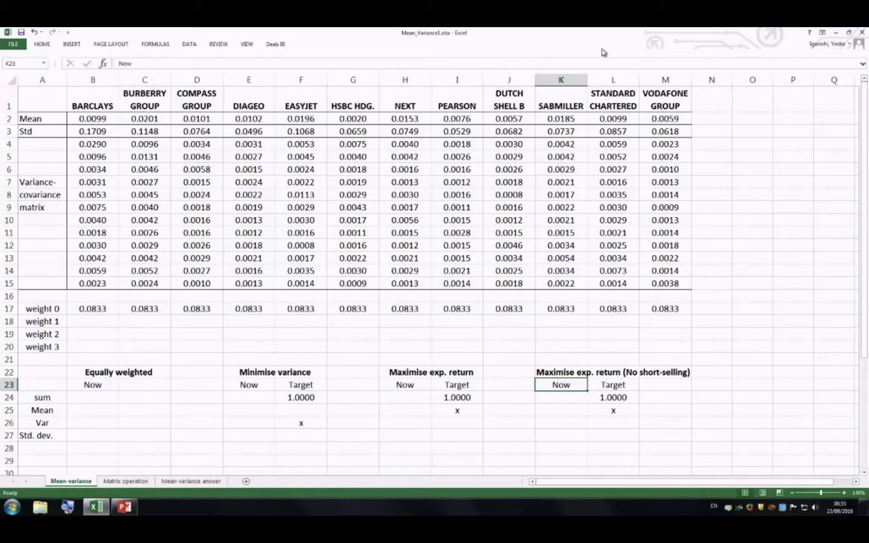
left_click_drag(92, 119, 653, 119)
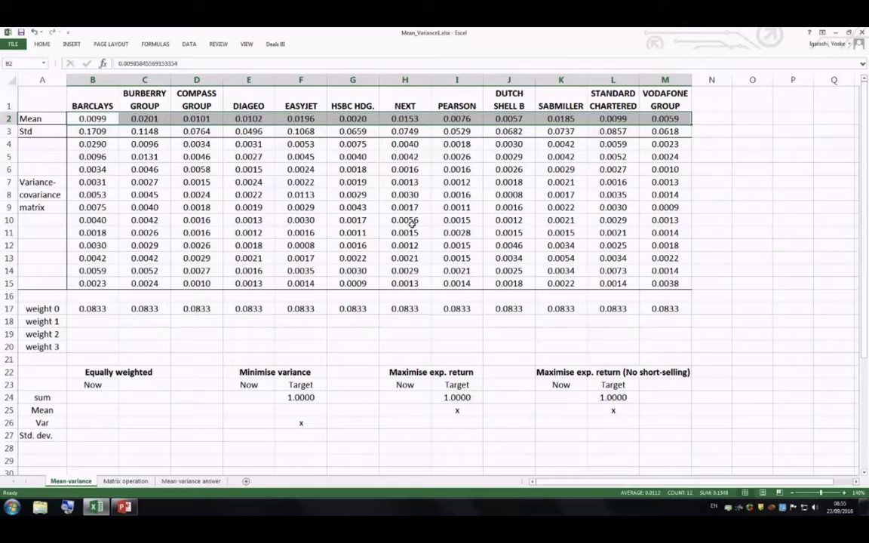
Step: Examine the stocks' mean returns, their standard deviations in B3:M3 and the variance-covariance matrix in B4:M15
left_click(102, 118)
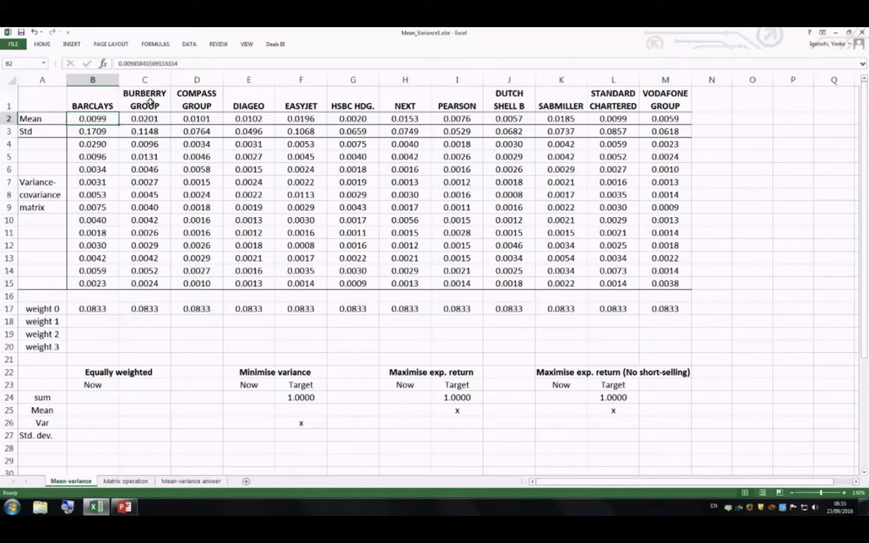
left_click_drag(94, 131, 664, 131)
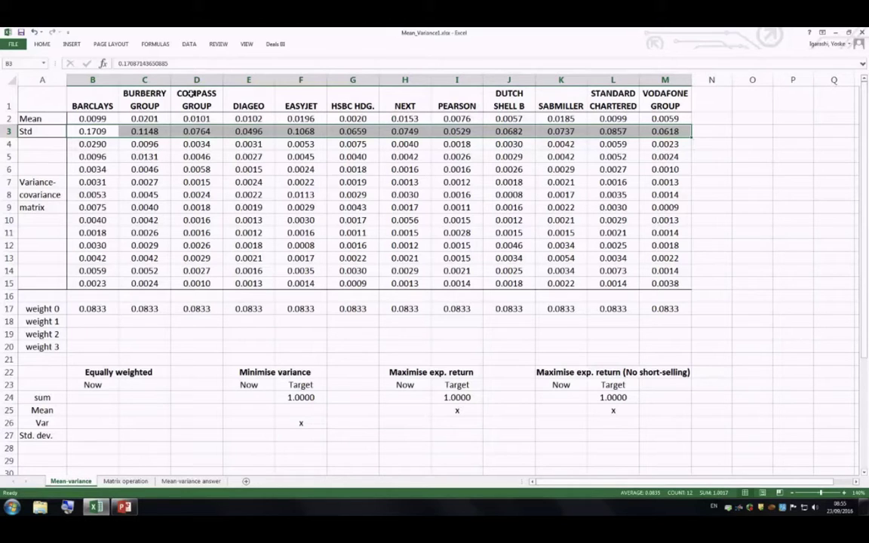
left_click(197, 118)
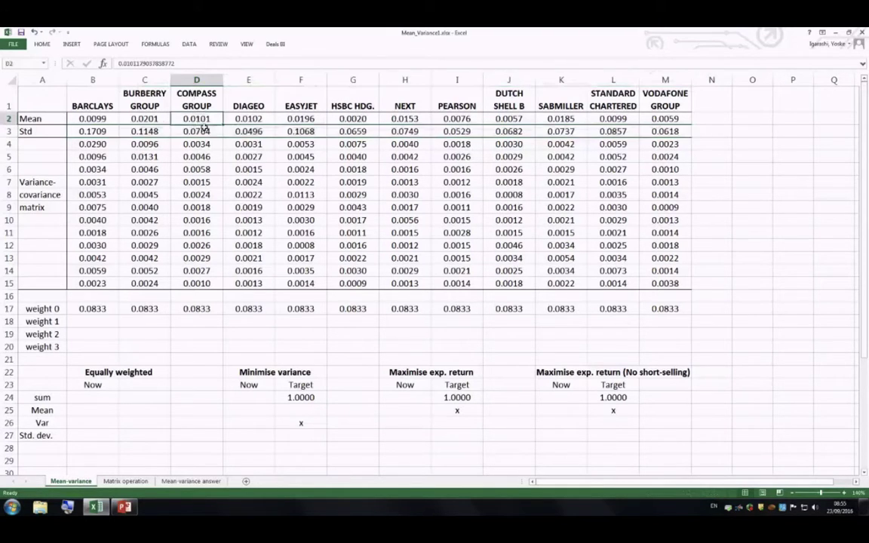
left_click(203, 130)
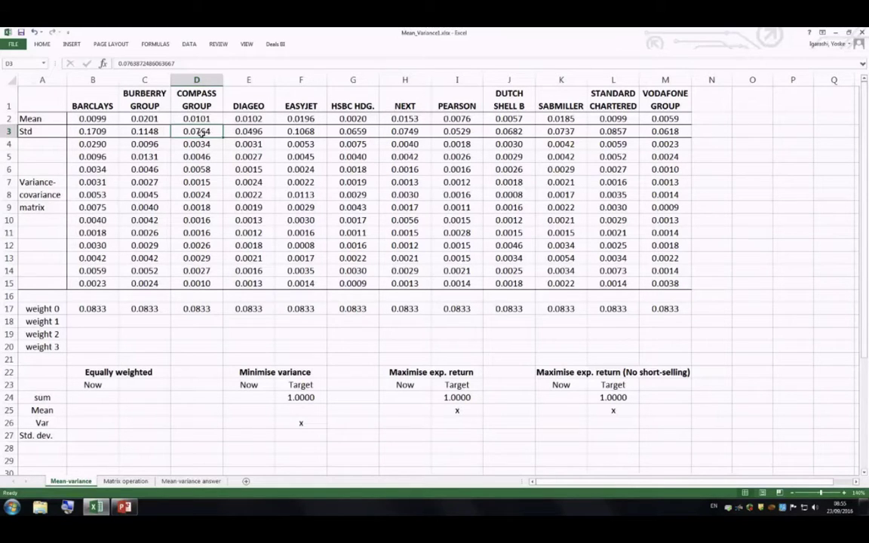
left_click_drag(78, 143, 647, 285)
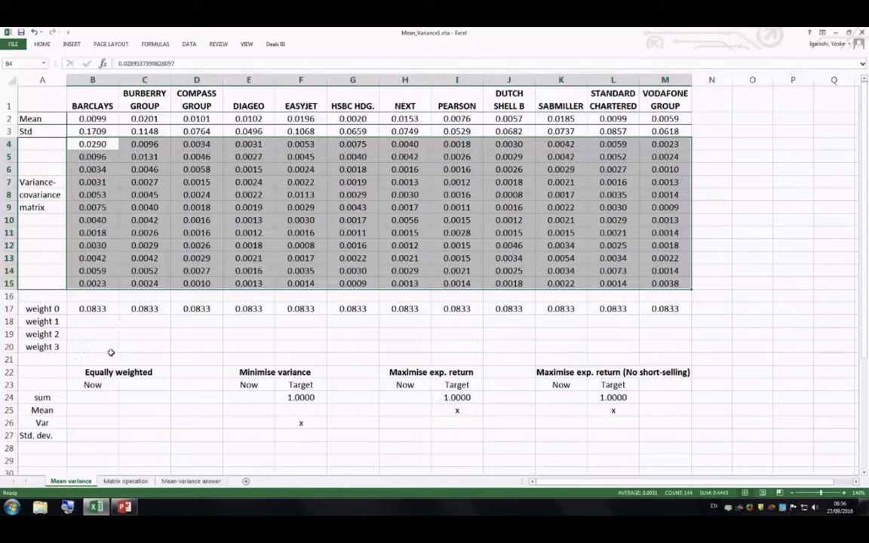
Step: Define the name m for the mean returns in B2:M2 and the name V for the variance-covariance matrix in B4:M15
left_click_drag(70, 118, 664, 119)
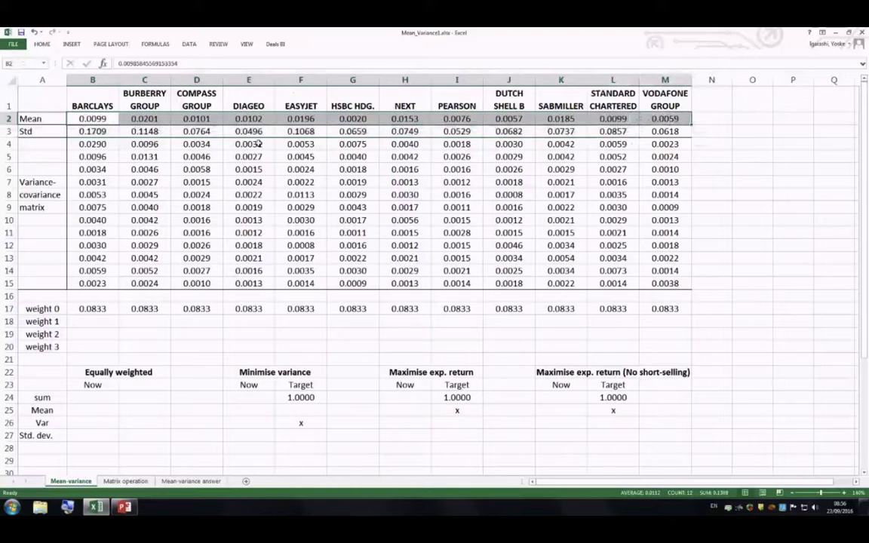
left_click(11, 63)
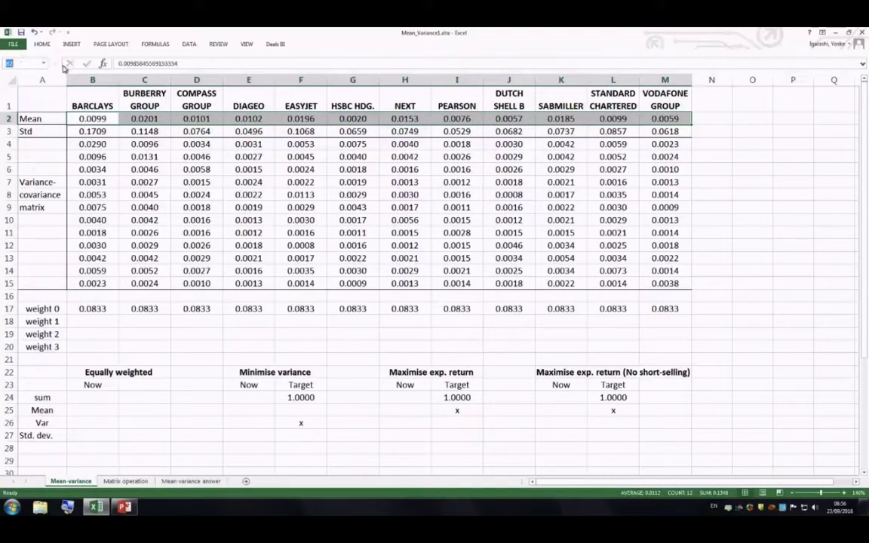
type("m")
mouse_move(111, 146)
left_mouse_down()
mouse_move(151, 226)
mouse_move(377, 272)
mouse_move(655, 285)
left_mouse_up()
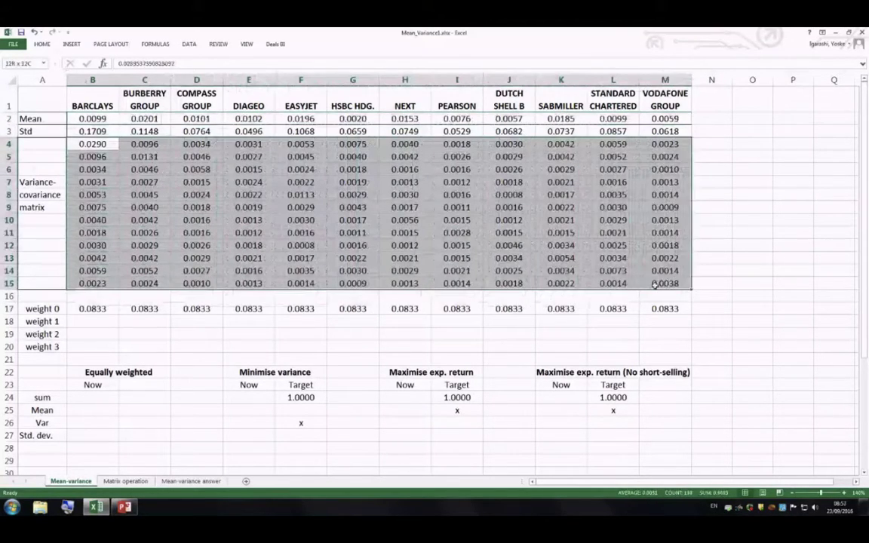
left_click(17, 63)
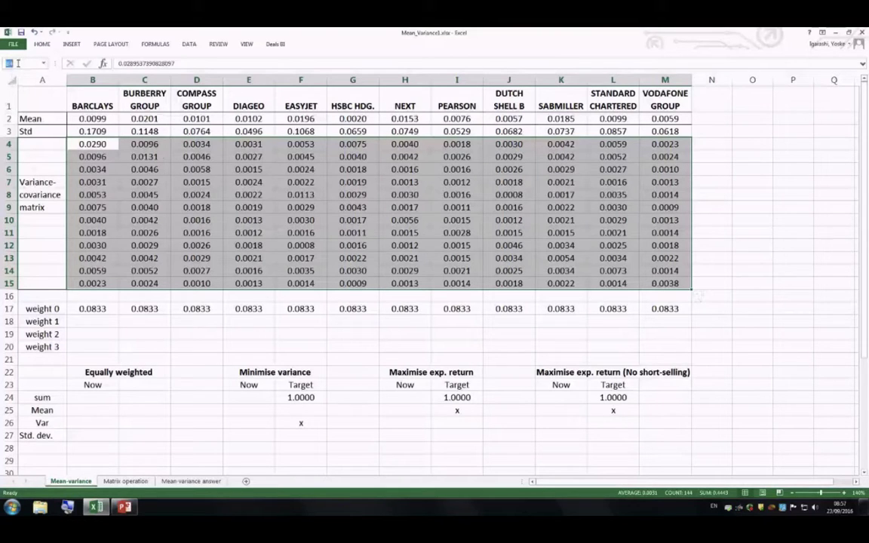
type("V")
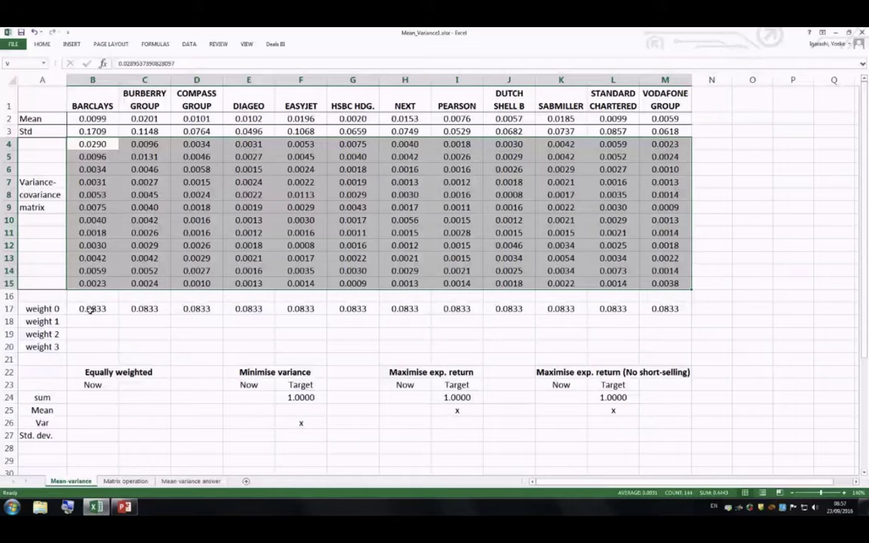
Step: Define the name weight0 for the equal portfolio weights in B17:M17
left_click_drag(91, 309, 663, 308)
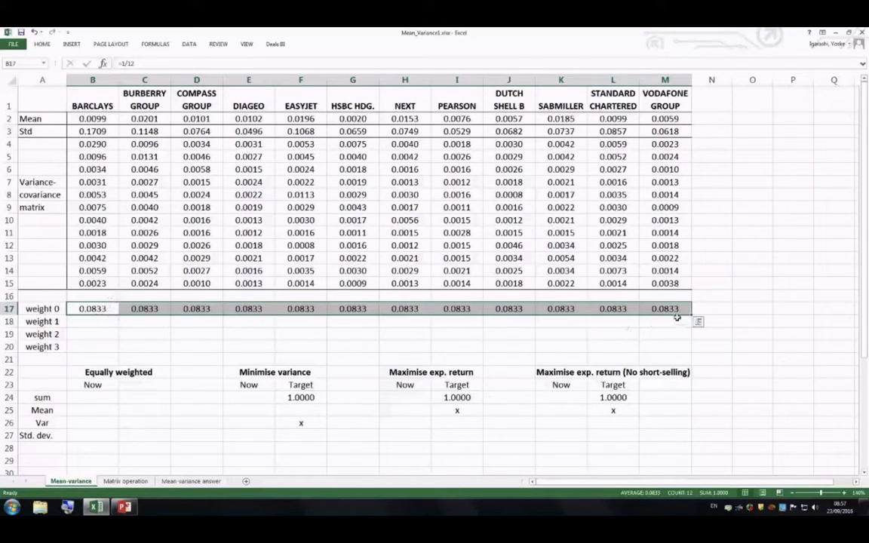
left_click(26, 65)
type("weight0")
key("Return")
Step: Enter =sum(weight0) in B24 to total the weights of the equally weighted portfolio
left_click(102, 397)
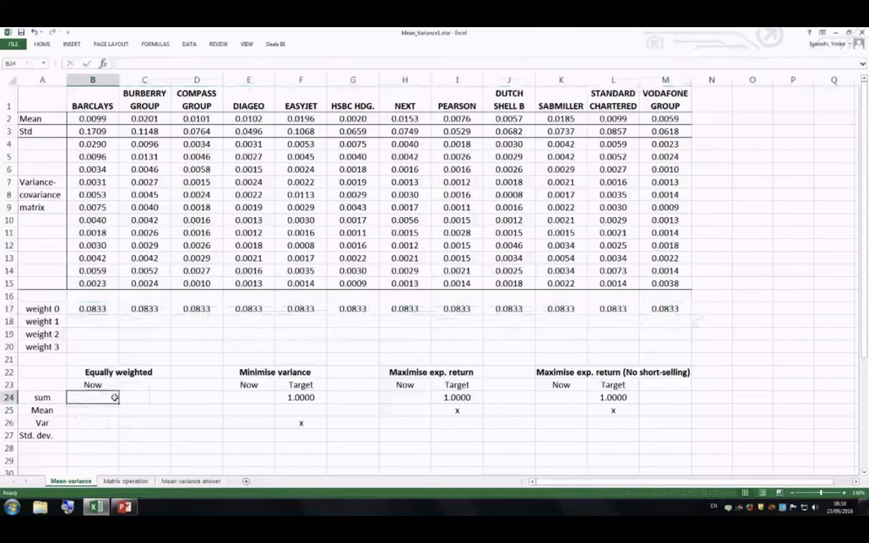
type("=sum(")
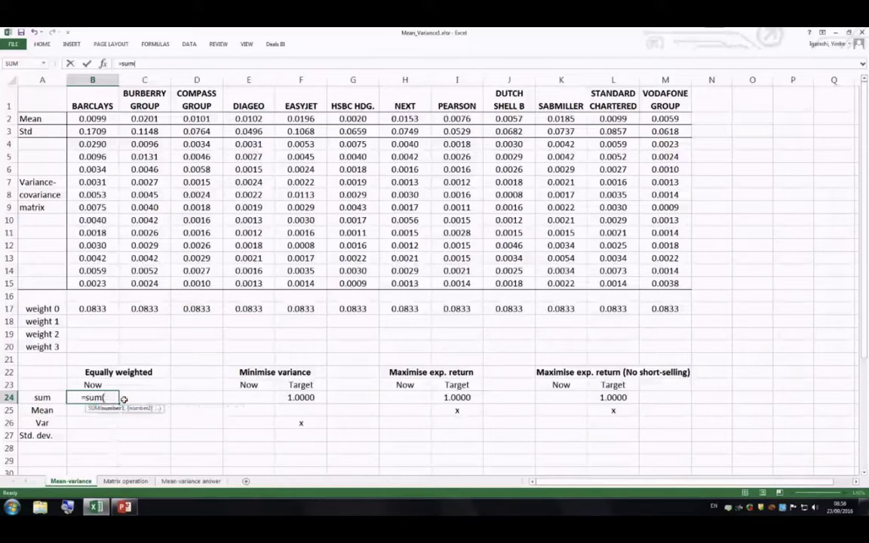
type("weight")
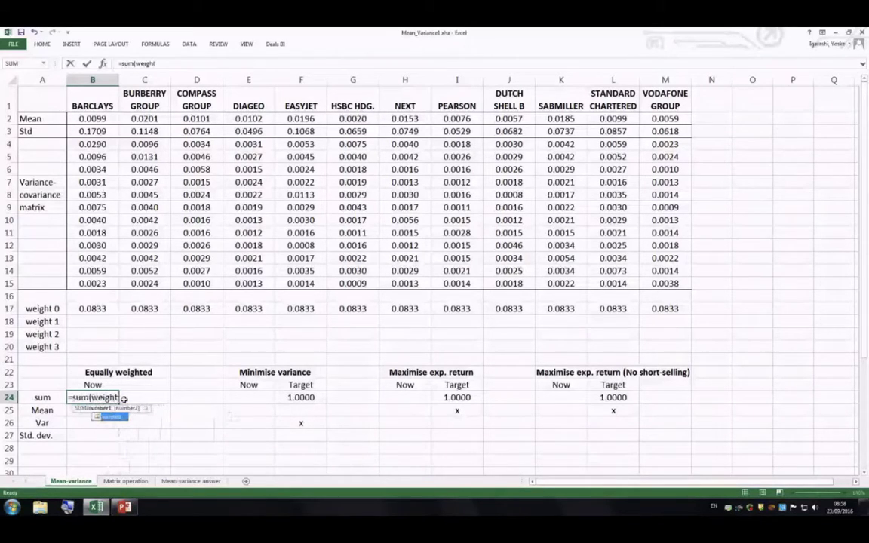
type("0)")
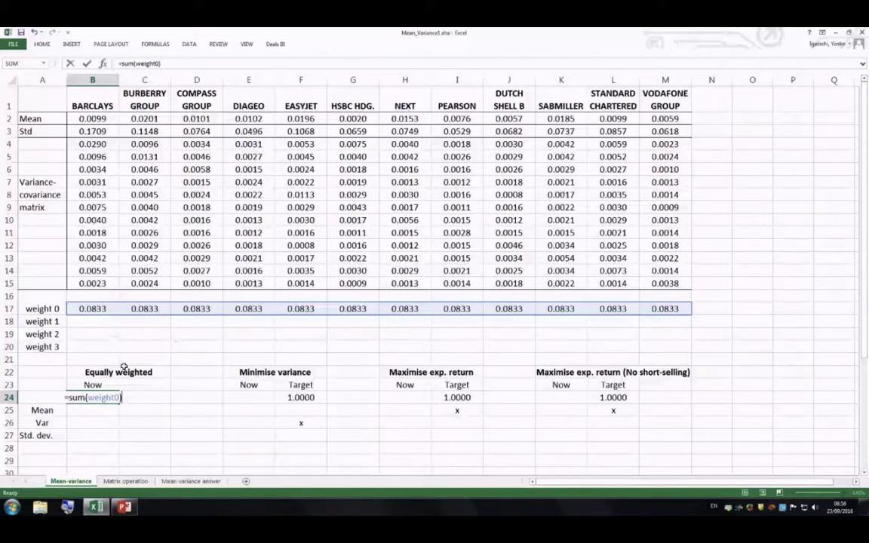
key("Return")
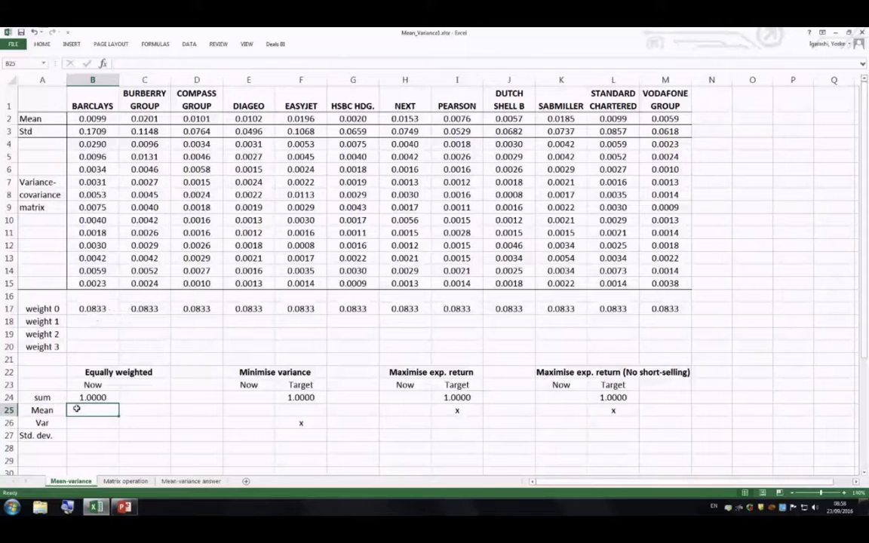
Step: Enter the equally weighted portfolio's mean in B25 as the array formula =MMULT(m, TRANSPOSE(weight0))
type("=")
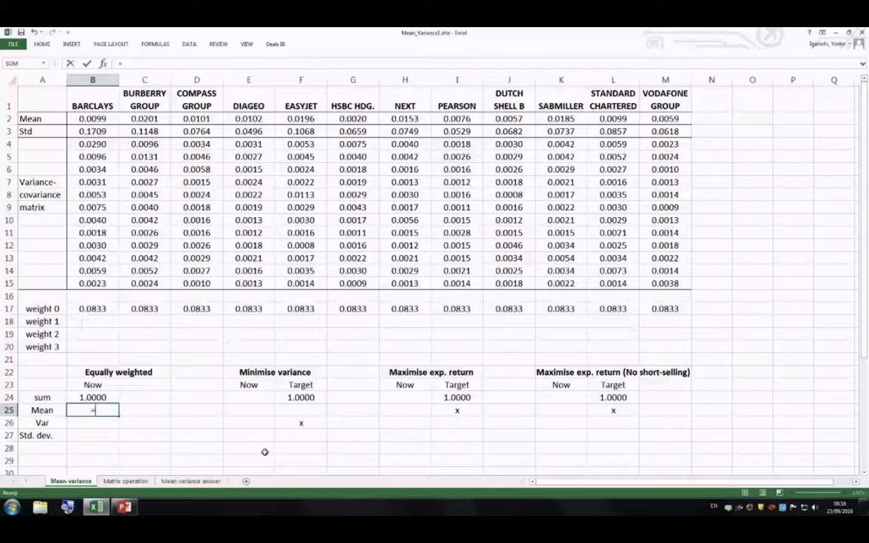
type("MMULT(")
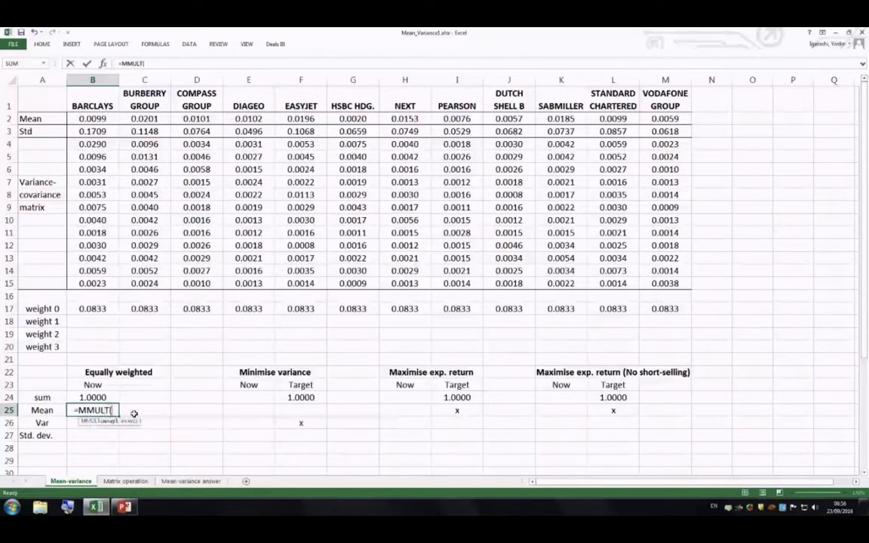
type("m,")
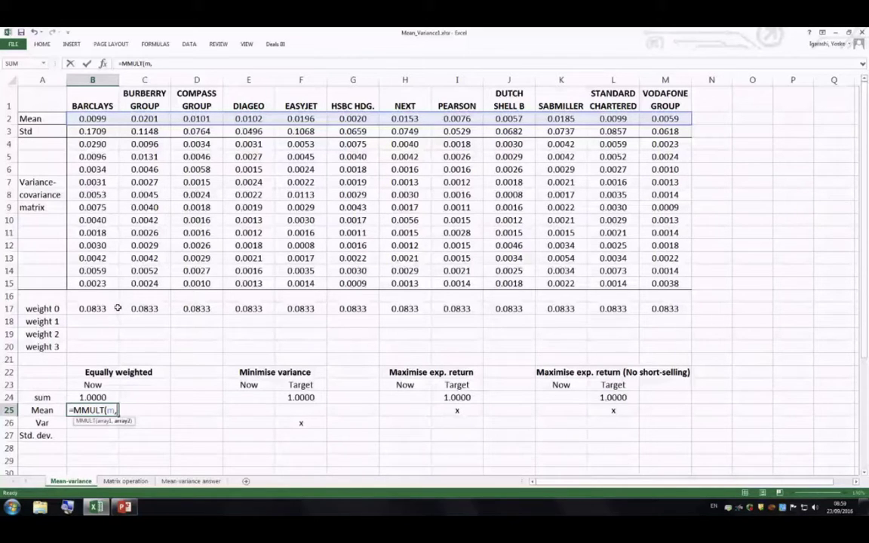
type("t")
key("BackSpace")
type("Tran")
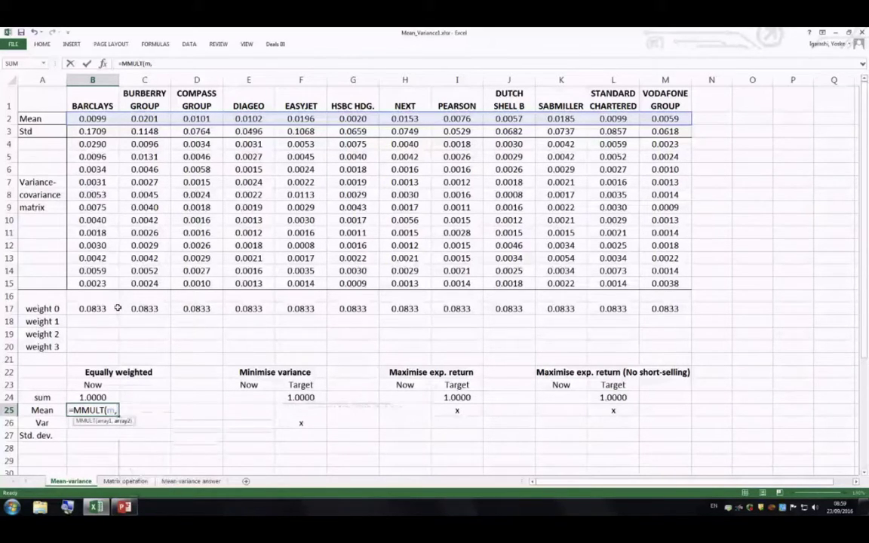
type("s")
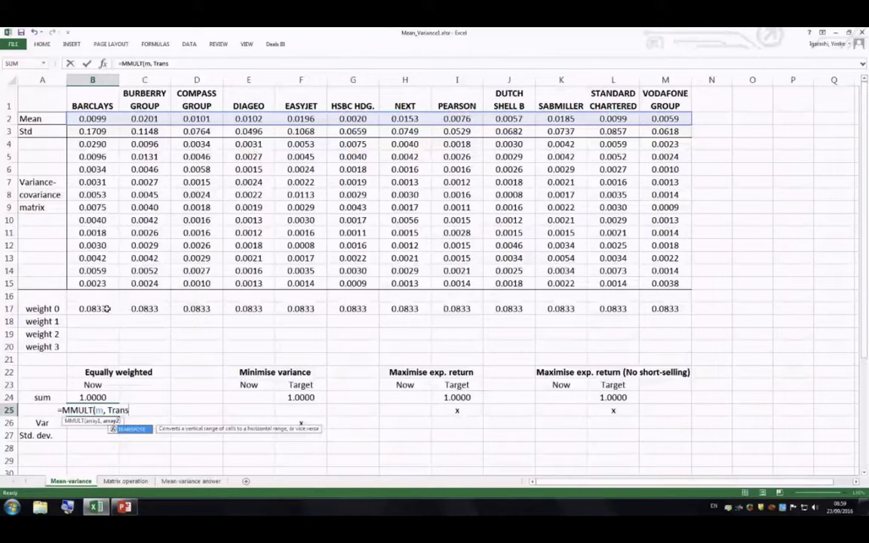
double_click(148, 431)
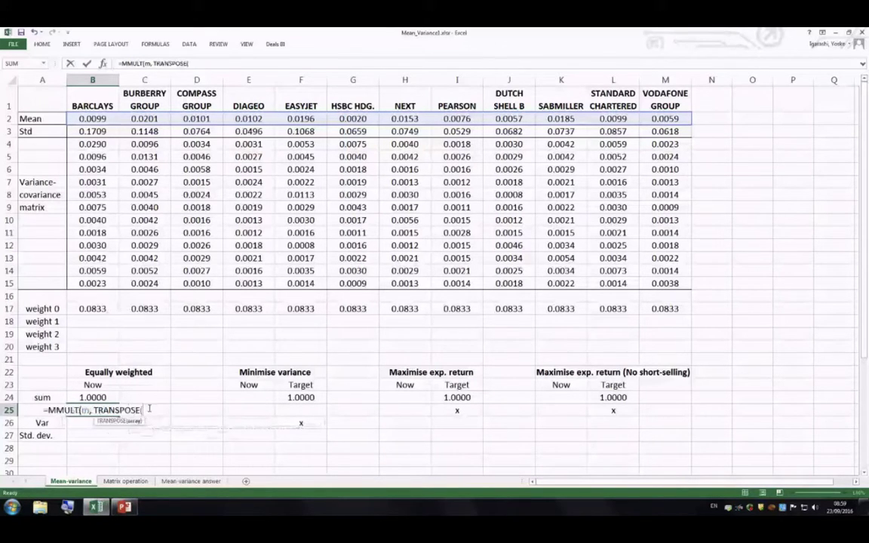
type("weight")
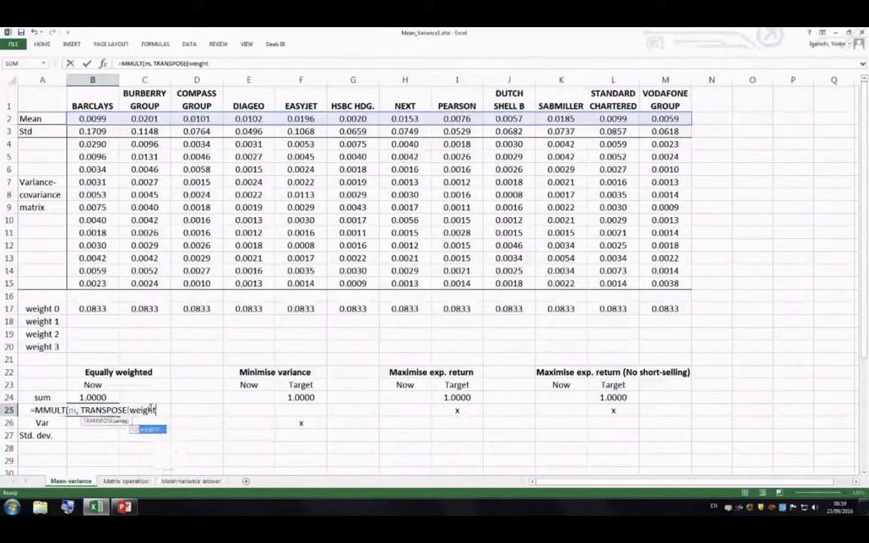
type("0)")
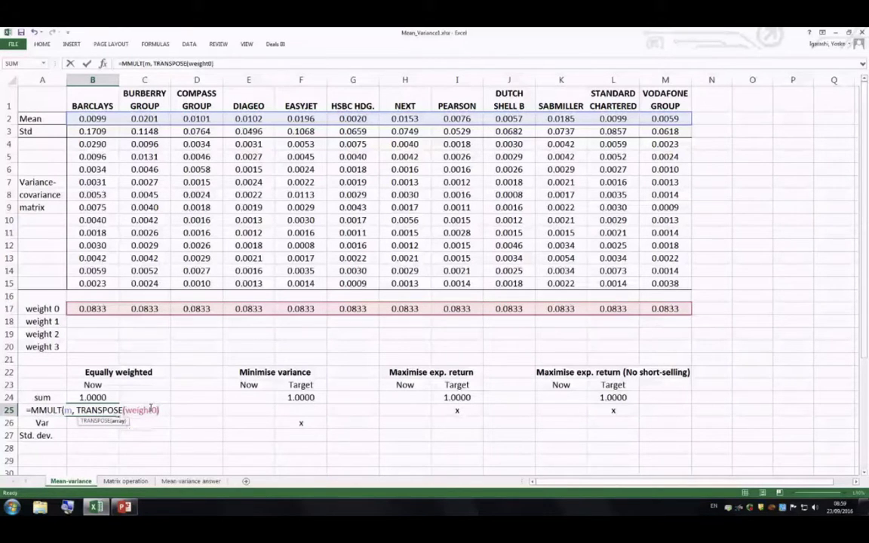
type(")")
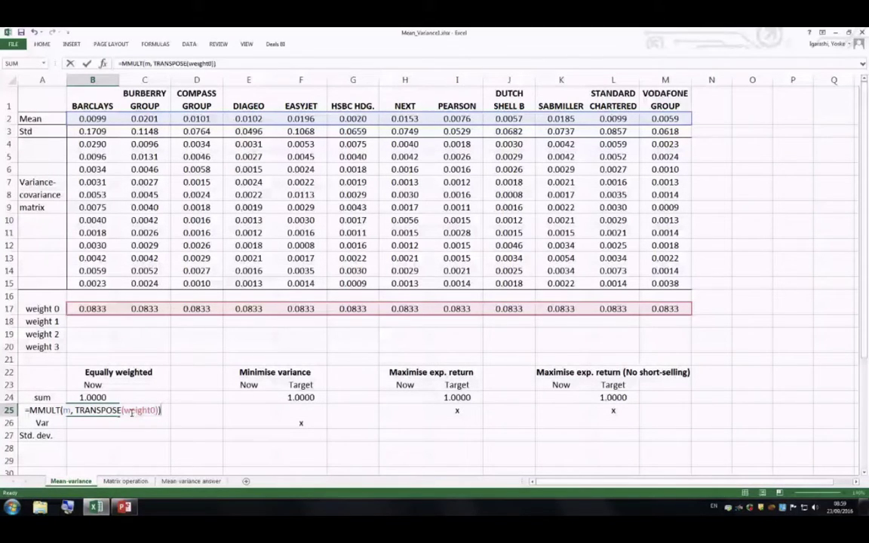
key("ctrl+shift+Return")
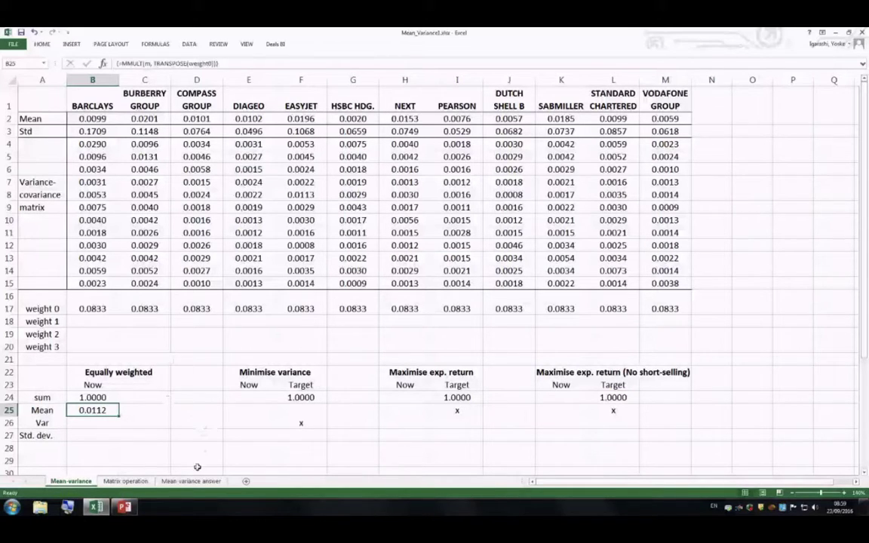
Step: Enter the equally weighted portfolio's variance in B26 as the array formula =MMULT(MMULT(weight0, V), TRANSPOSE(weight0))
left_click(94, 424)
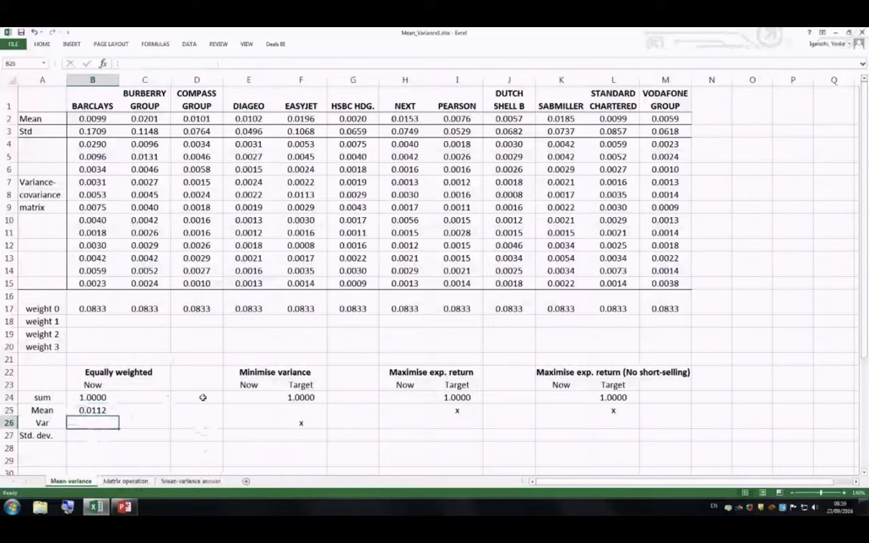
type("=")
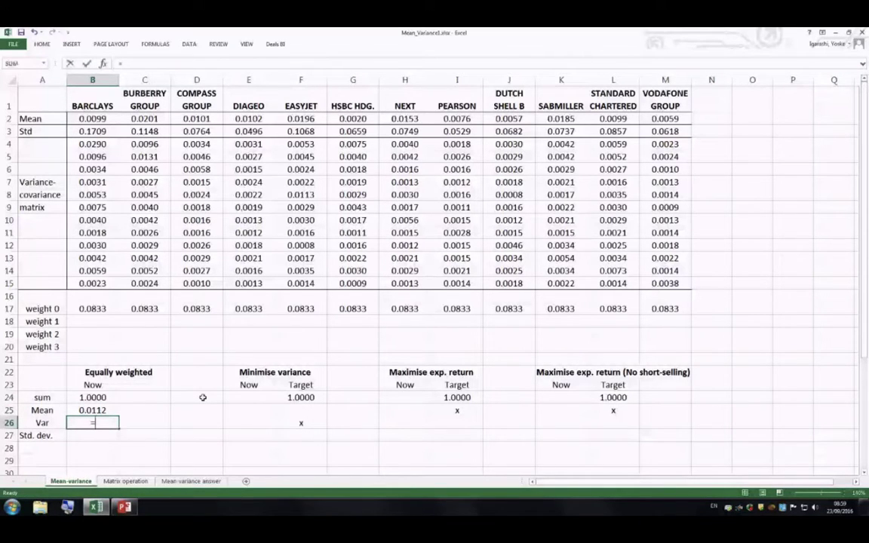
type("M")
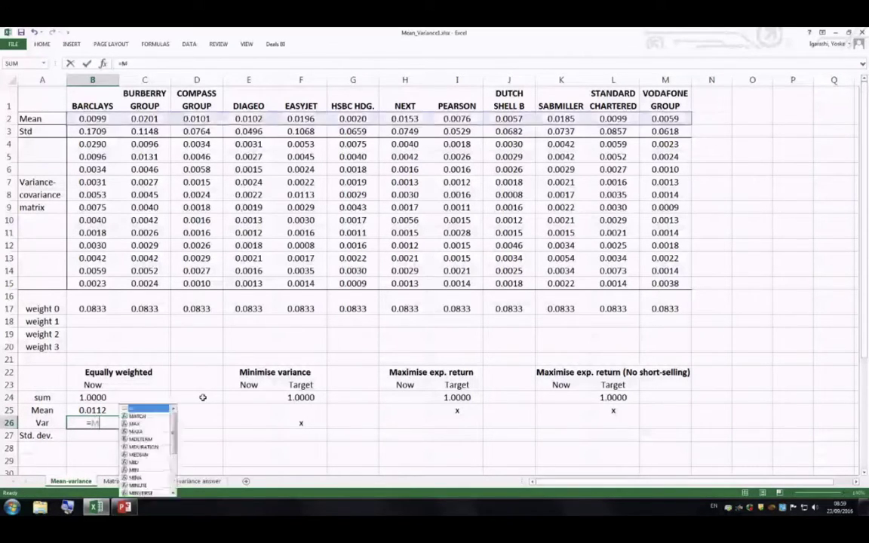
type("MULT")
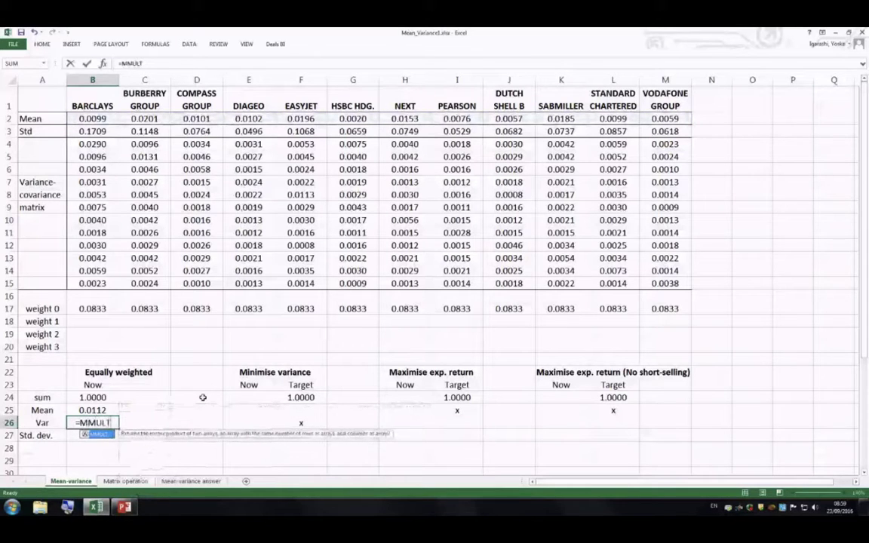
type("(weight0")
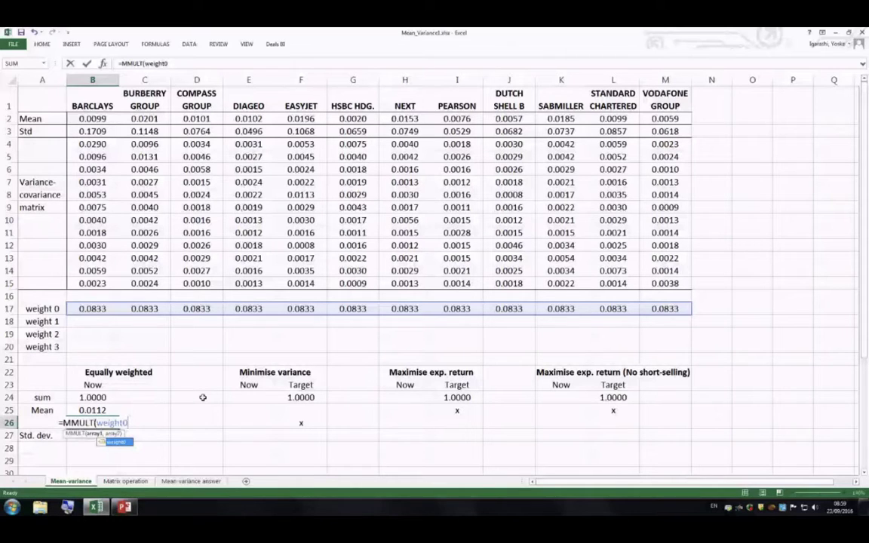
type(", V")
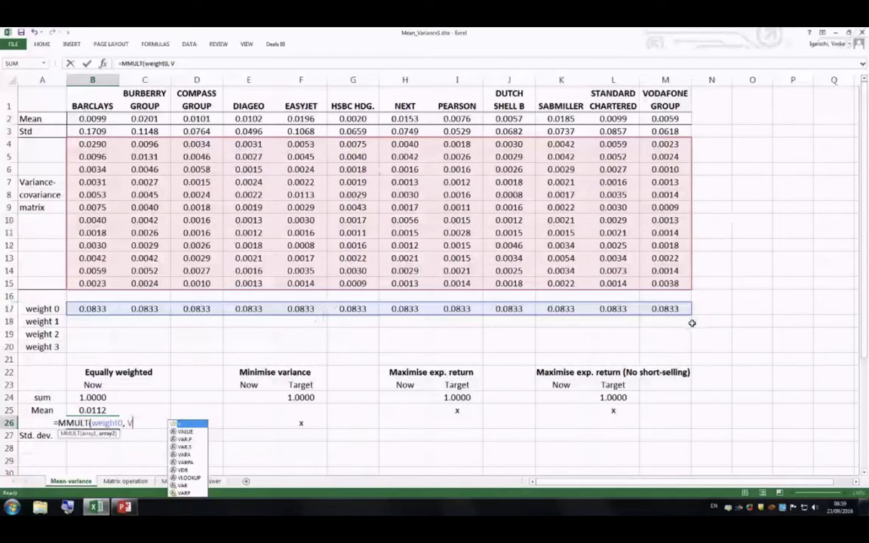
type(")")
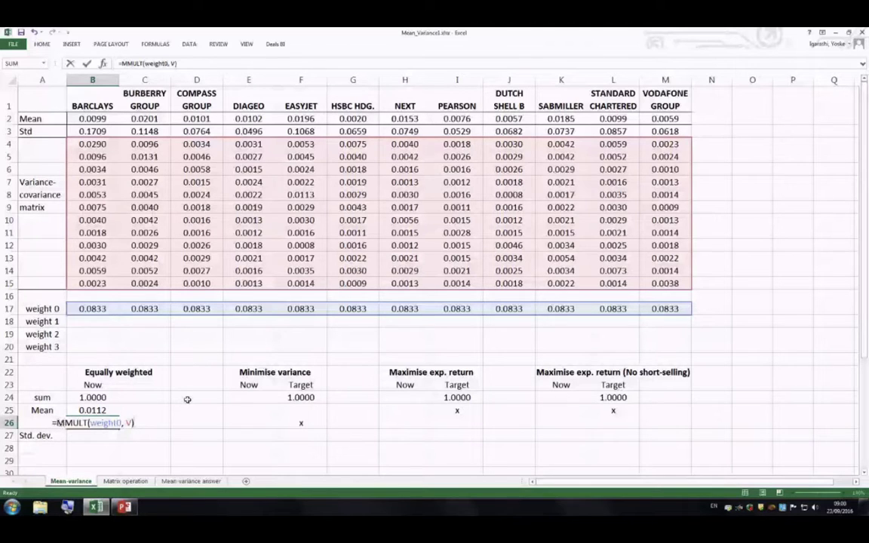
type("MMULT(")
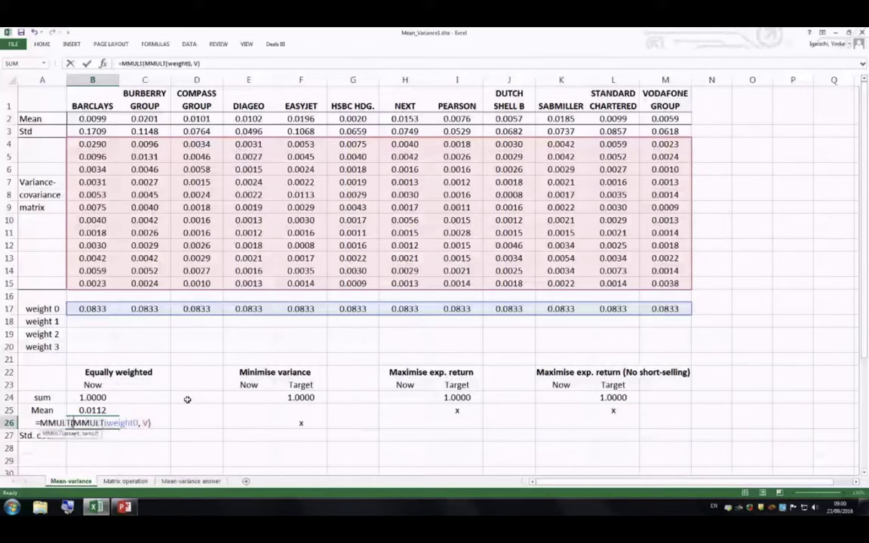
left_click(155, 427)
type(", trans")
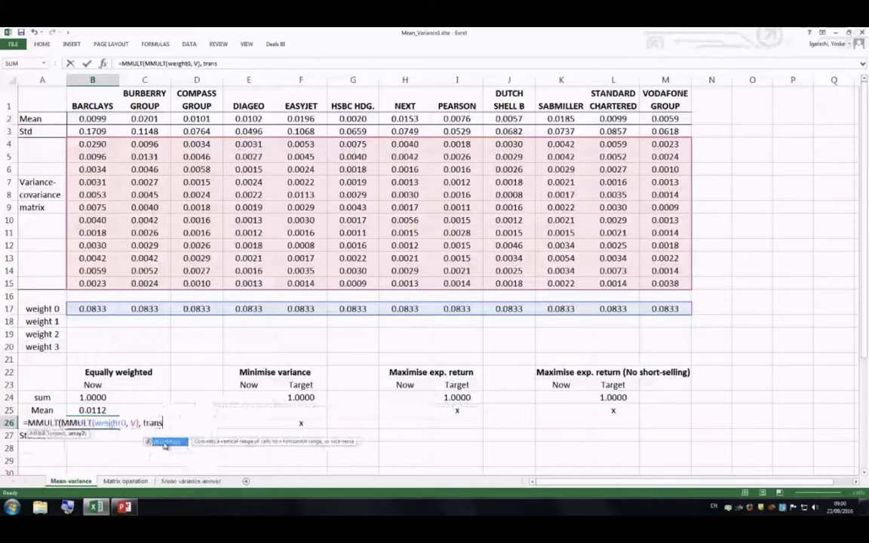
double_click(164, 442)
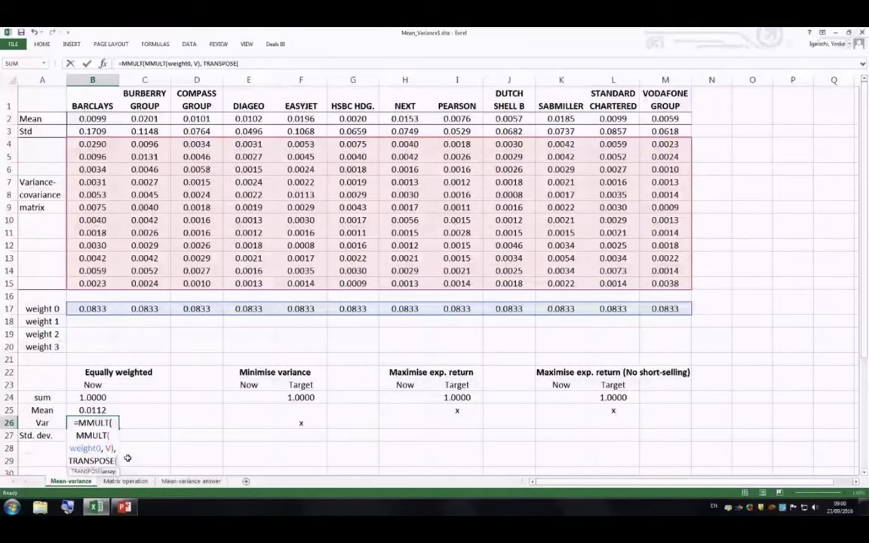
type("weight0)")
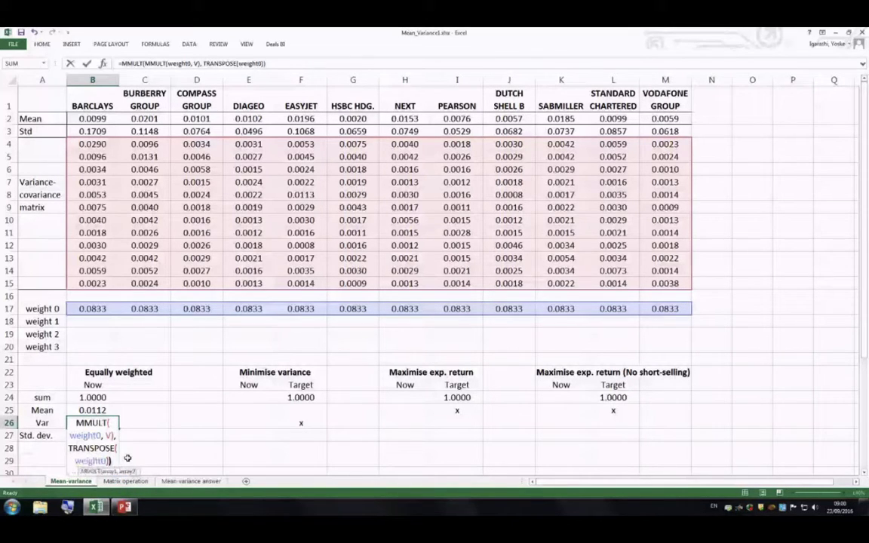
type(")")
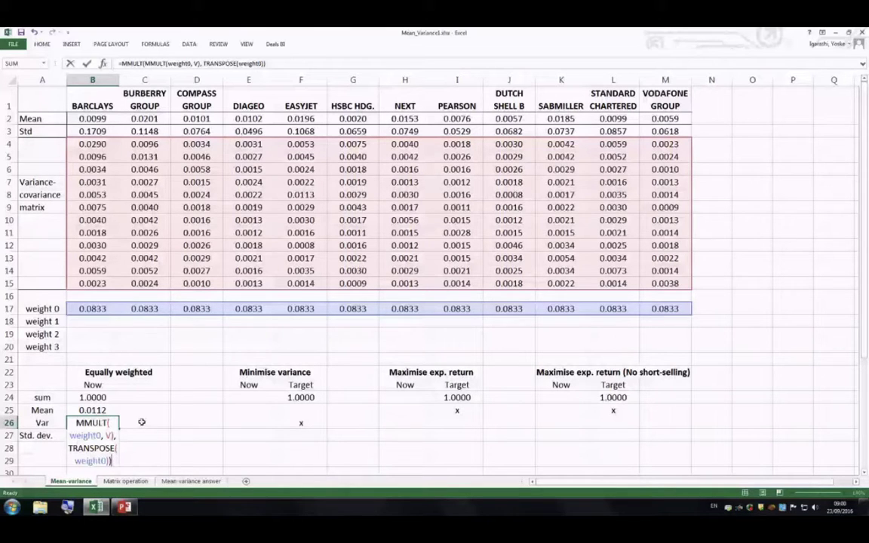
key("ctrl+shift+Return")
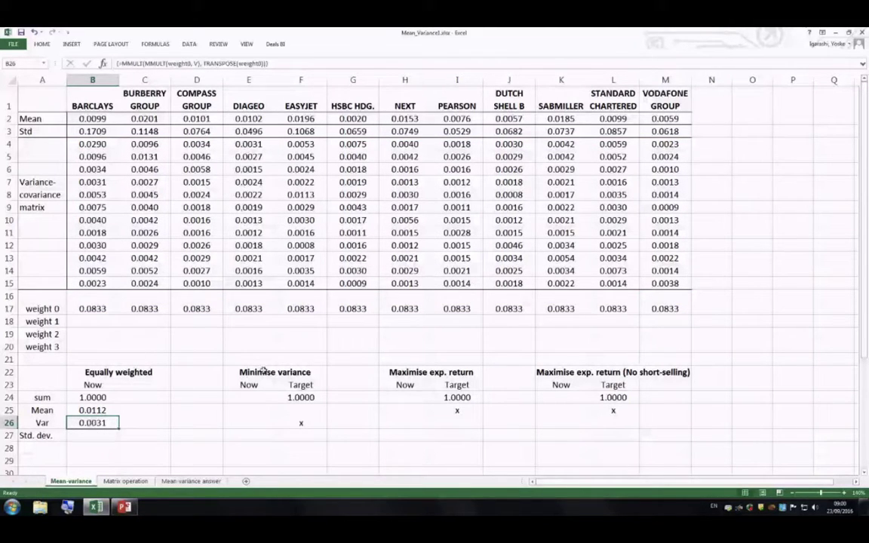
Step: Enter =B26^0.5 in B27 to calculate the equally weighted portfolio's standard deviation
left_click(110, 435)
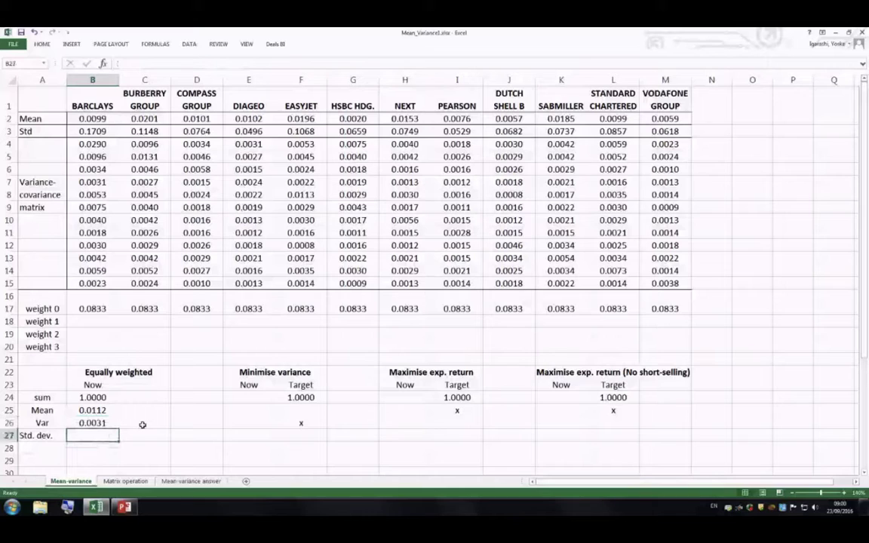
type("=")
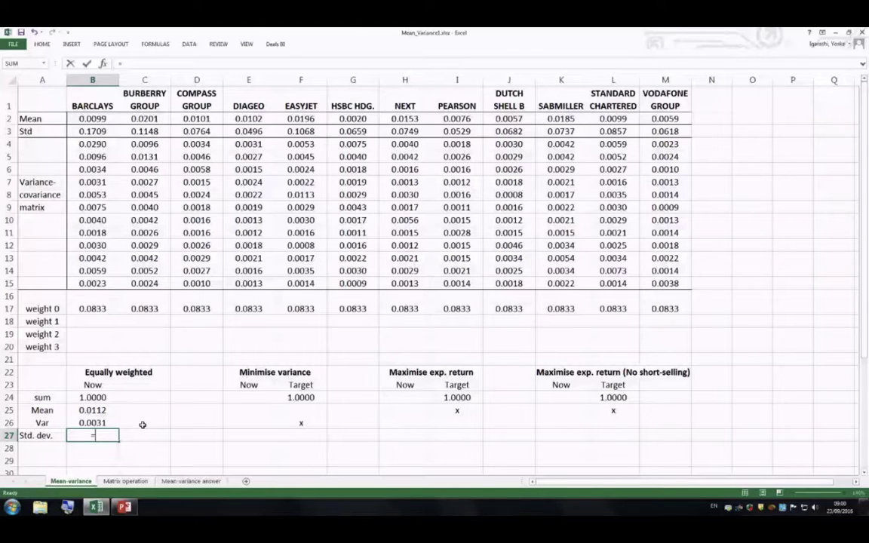
left_click(105, 423)
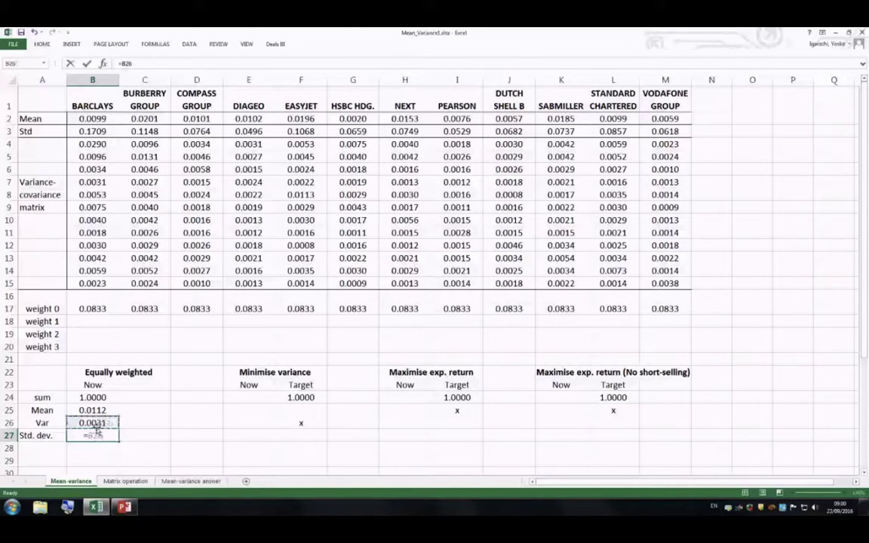
type("^0.5")
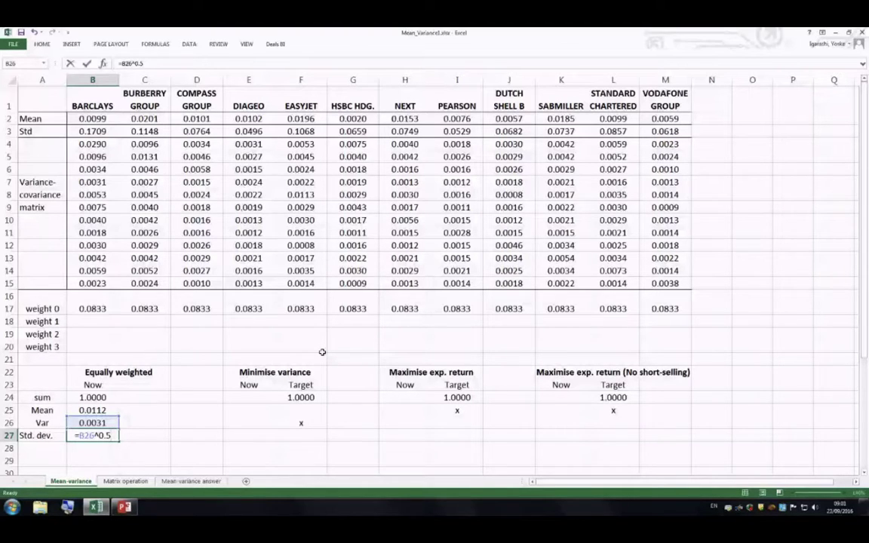
key("Return")
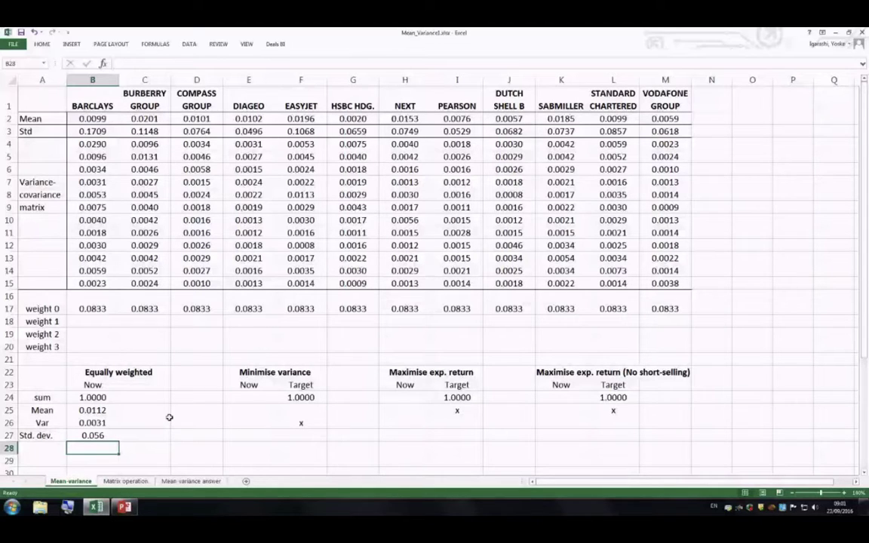
Step: Define the name weight1 for the empty weight 1 cells in B18:M18
left_click(91, 322)
left_click_drag(91, 322, 654, 322)
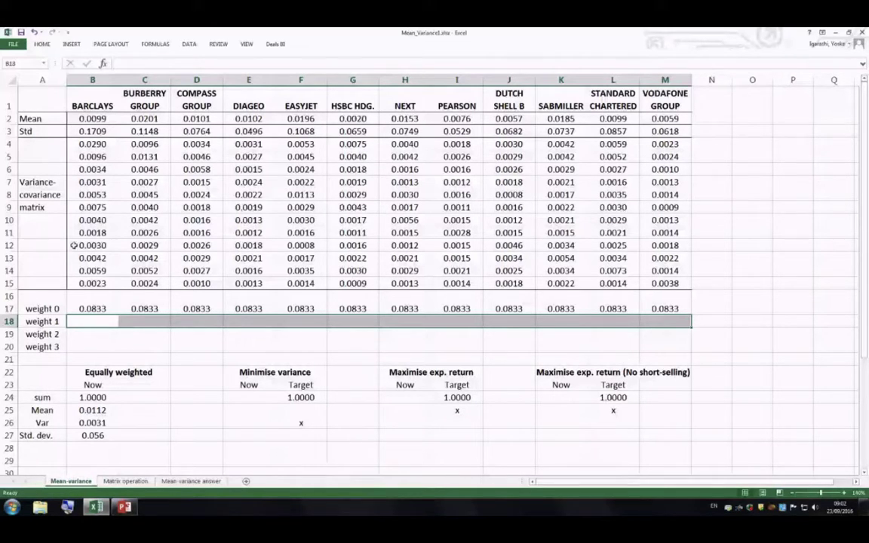
left_click(43, 66)
type("wei")
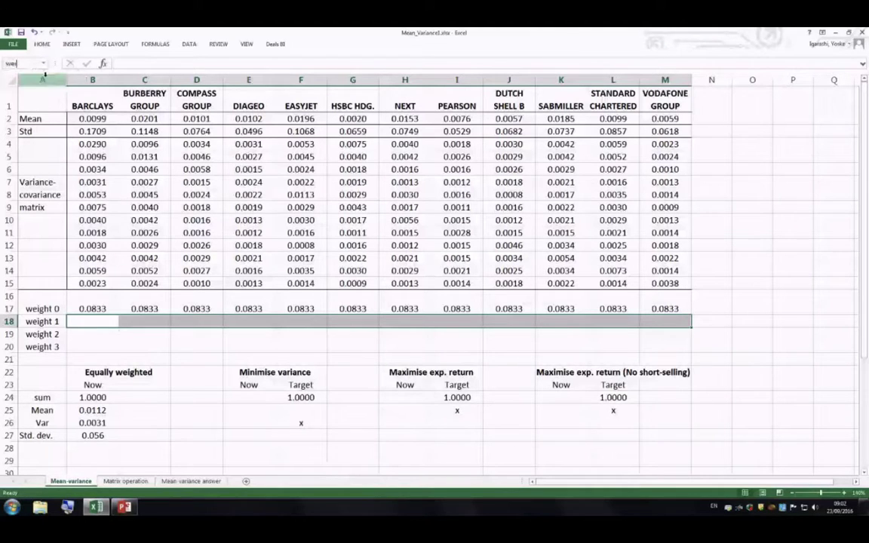
type("ght1")
key("Return")
Step: Copy the equally weighted statistics formulas in B24:B27 to the Minimise variance Now column, starting at E24
left_click(226, 397)
left_click_drag(92, 397, 98, 436)
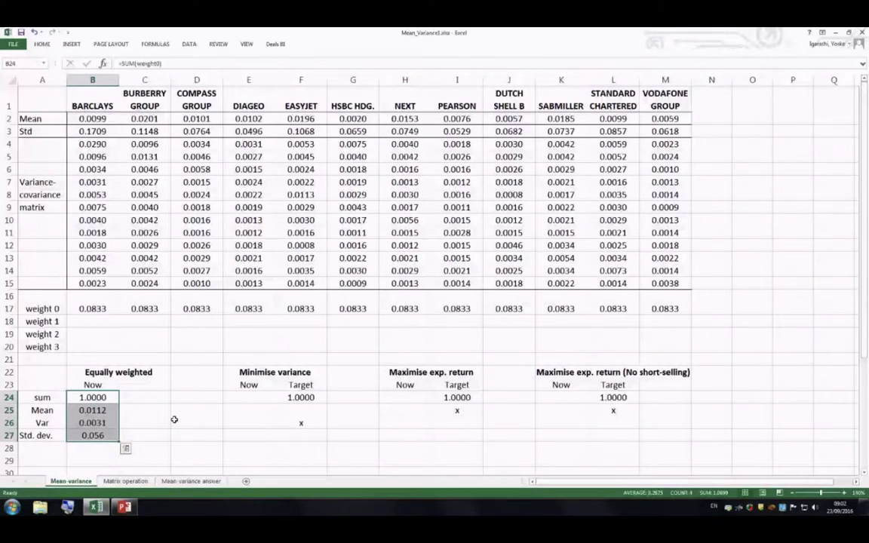
key("ctrl+c")
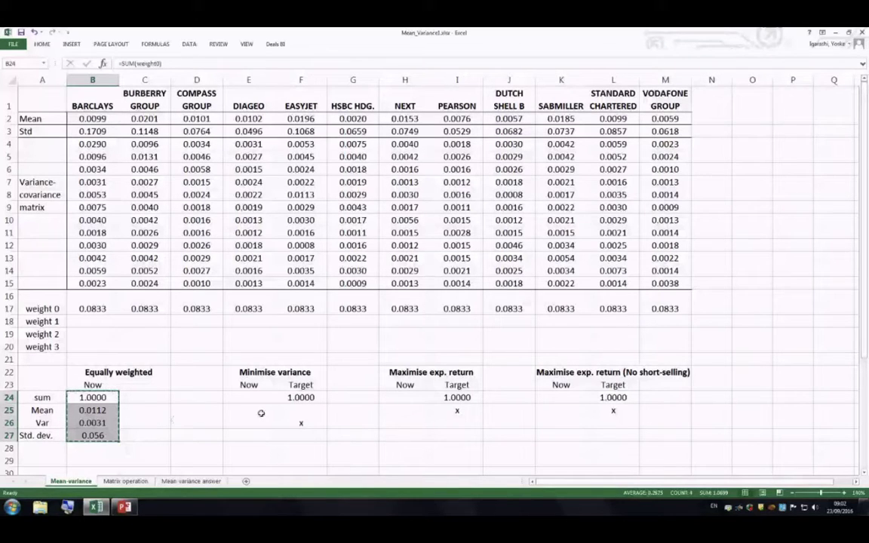
left_click(256, 395)
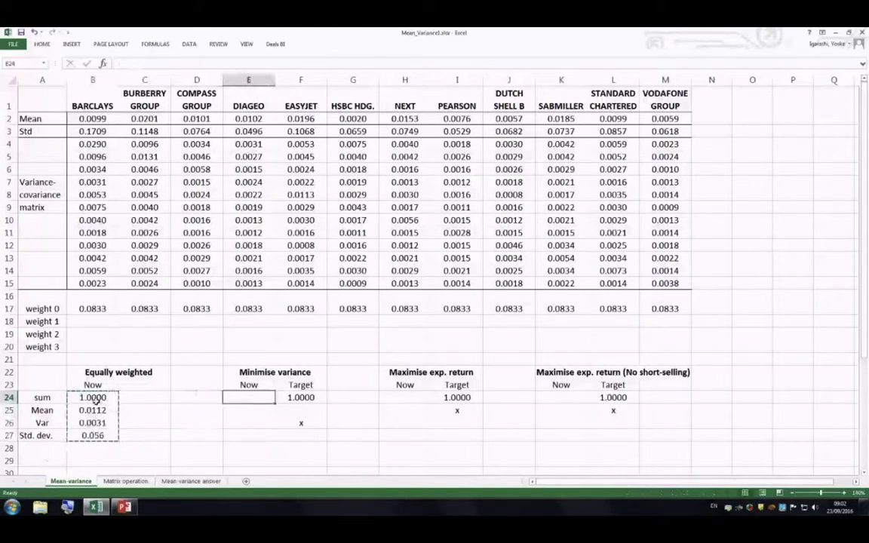
key("ctrl+v")
Step: Change the Minimise variance sum formula in E24 to =SUM(weight1)
double_click(260, 397)
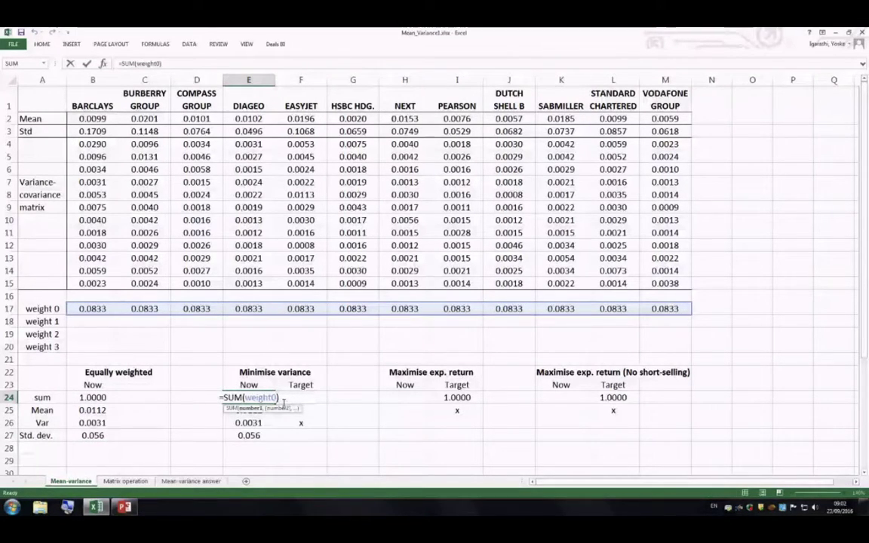
key("BackSpace")
key("BackSpace")
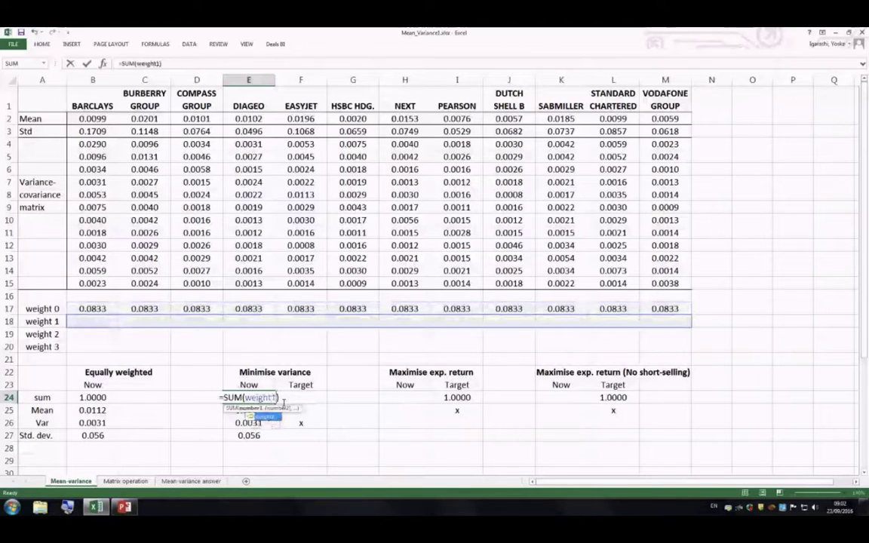
type("1)")
key("Return")
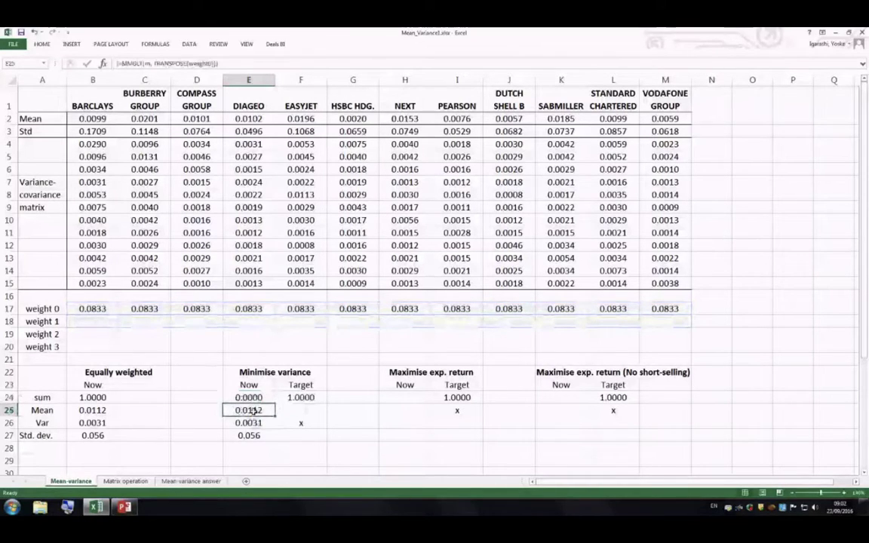
Step: Change the Minimise variance mean in E25 to the array formula =MMULT(m, TRANSPOSE(weight1))
double_click(249, 410)
left_click(308, 410)
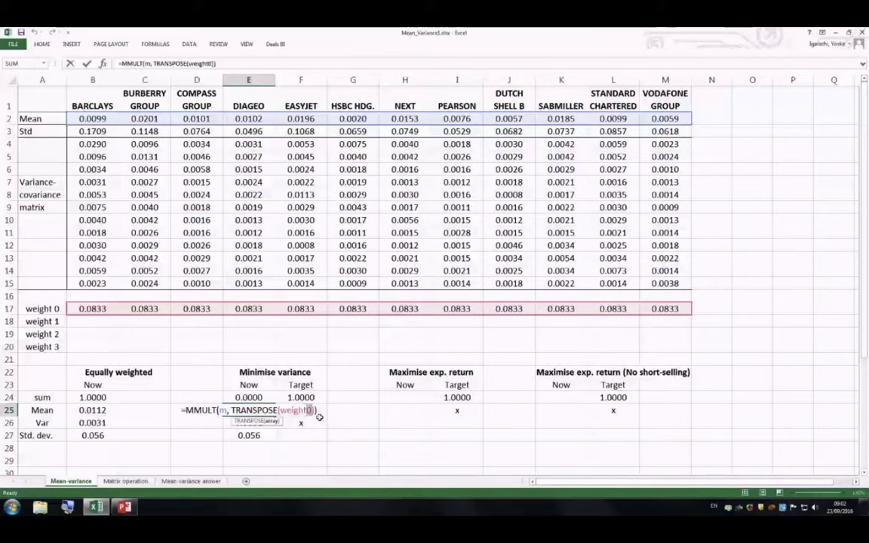
key("BackSpace")
type("1")
key("ctrl+shift+Return")
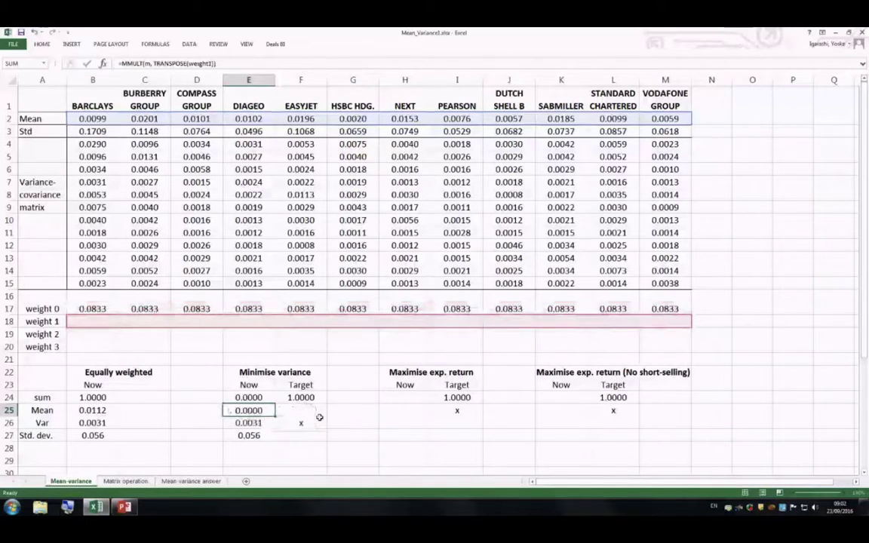
Step: Change the Minimise variance variance in E26 to the array formula =MMULT(MMULT(weight1, V), TRANSPOSE(weight1))
double_click(267, 422)
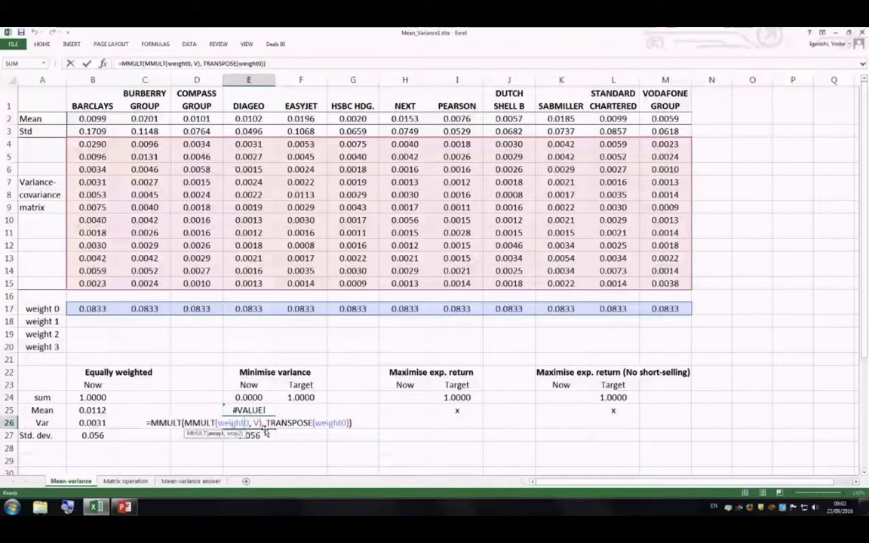
key("BackSpace")
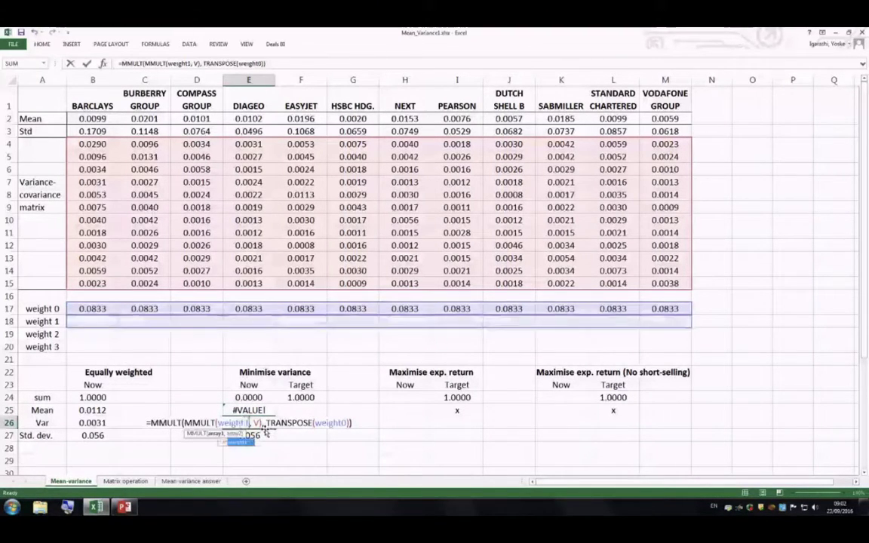
type("1")
left_click(344, 422)
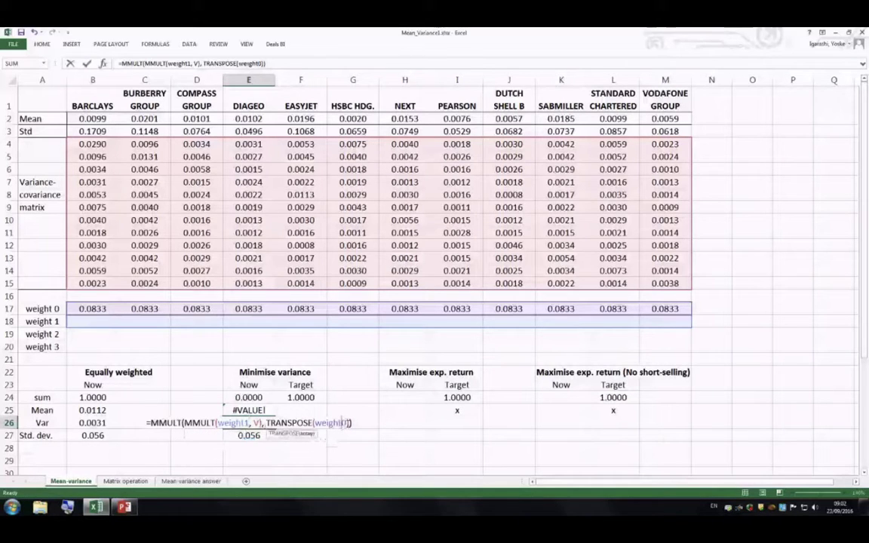
left_click_drag(344, 423, 339, 422)
type("1")
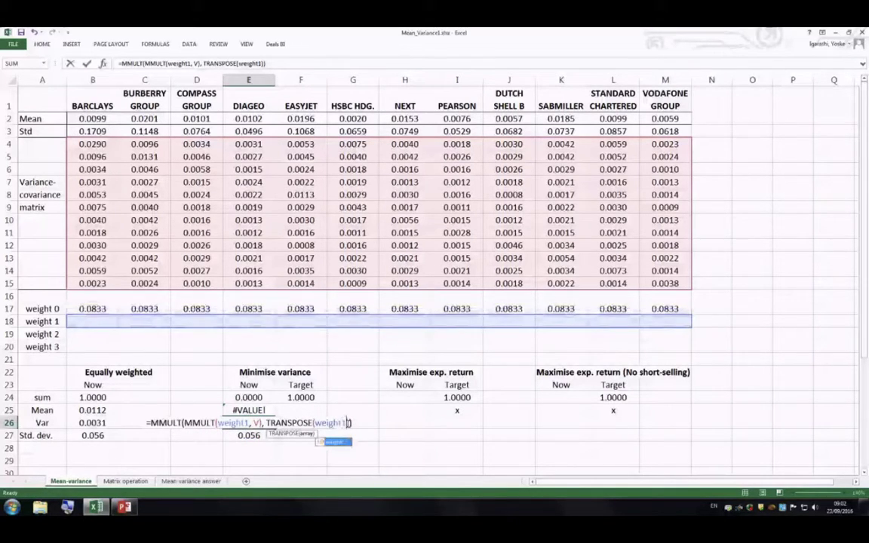
key("ctrl+shift+Return")
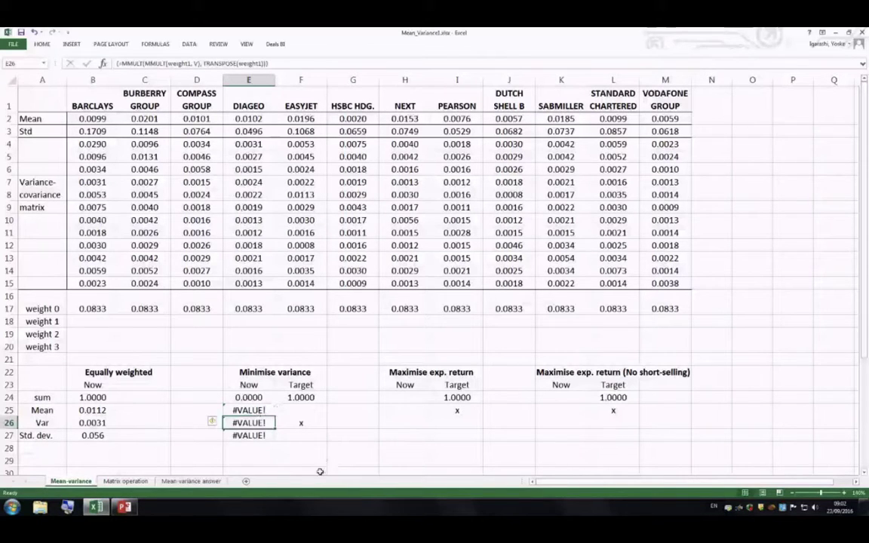
Step: Select the weight 1 row B18:M18 and make sure the Solver Add-in is enabled in the Excel add-ins list
left_click_drag(97, 322, 655, 324)
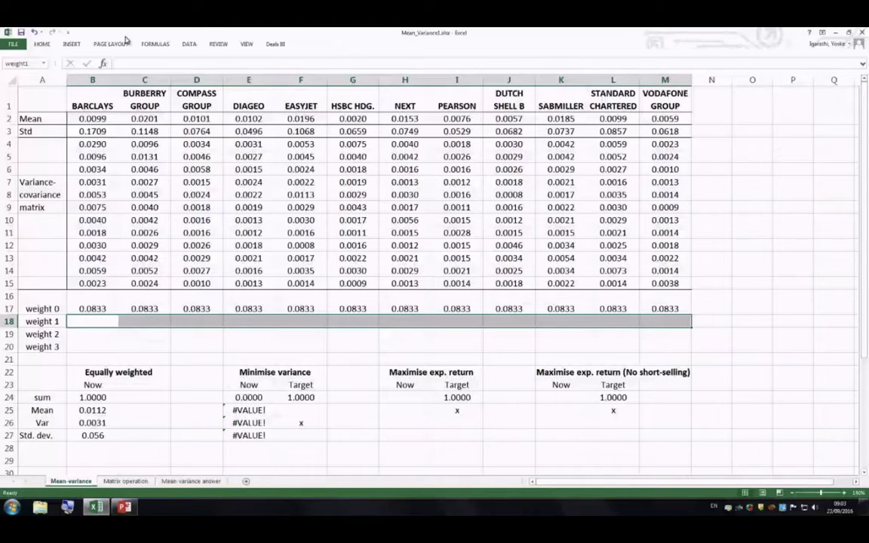
left_click(15, 44)
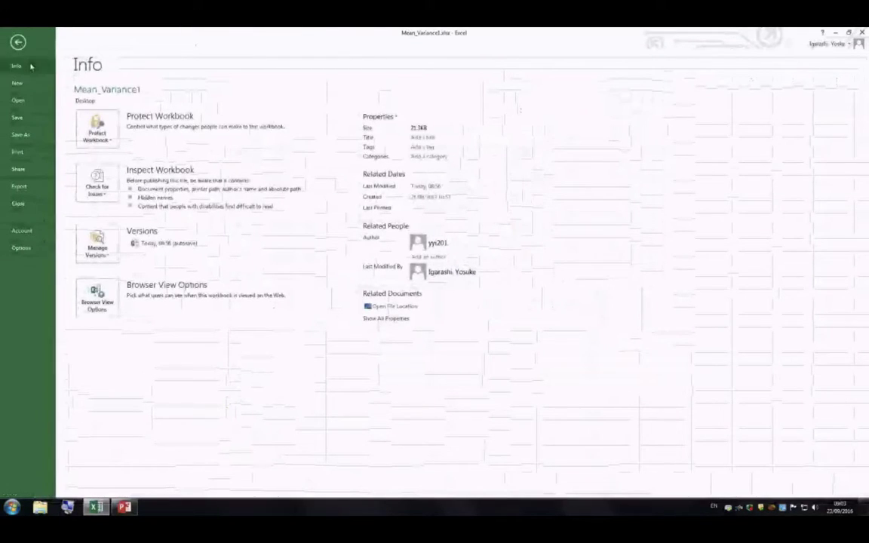
left_click(21, 248)
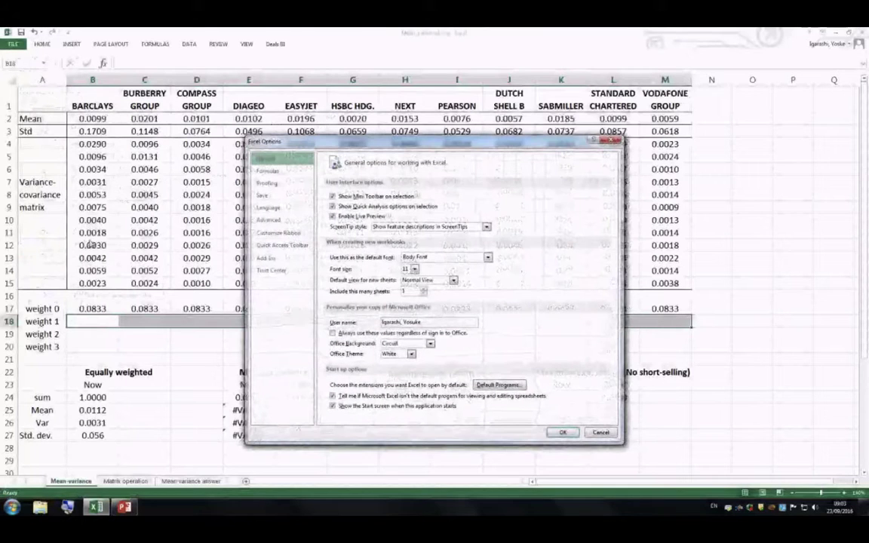
left_click(273, 258)
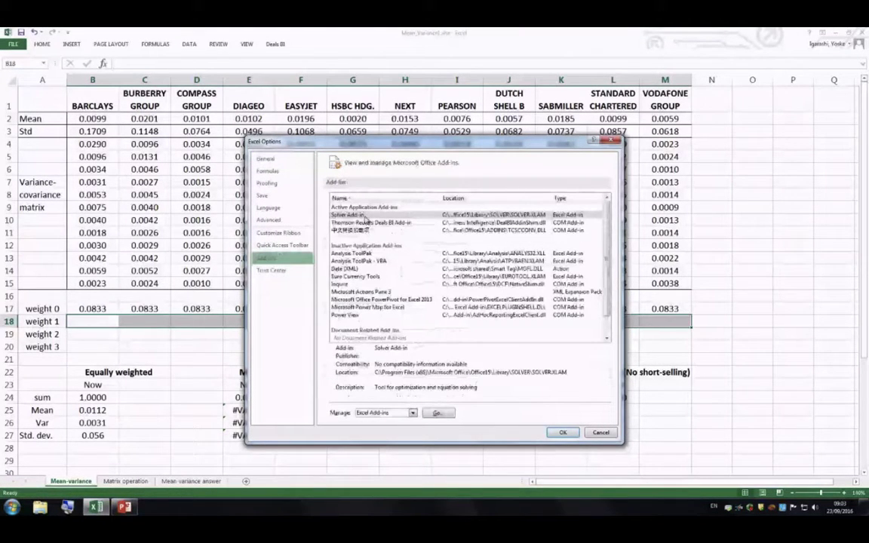
left_click(367, 216)
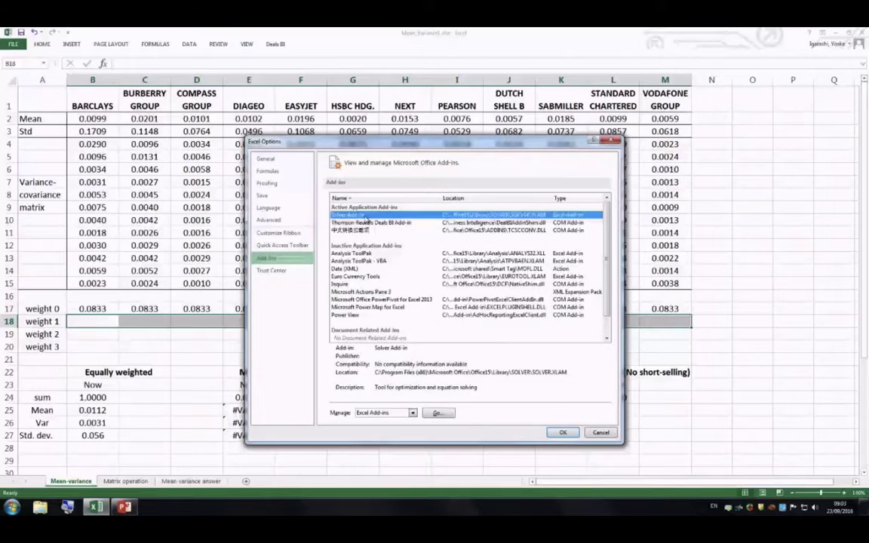
left_click(436, 413)
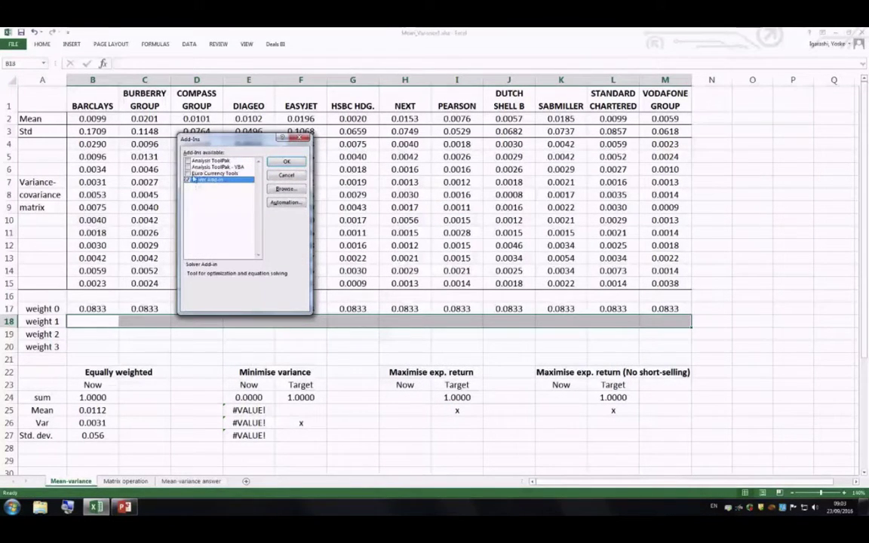
left_click(286, 161)
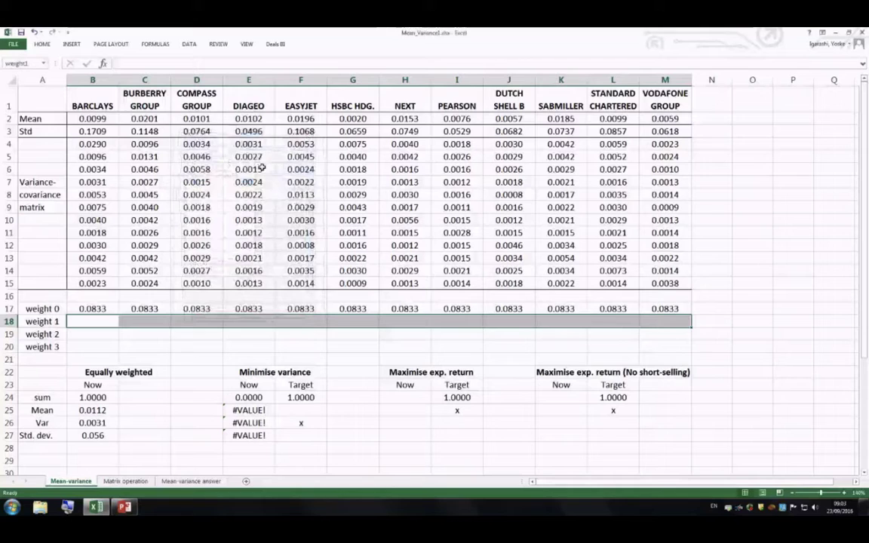
Step: Start Solver and set its objective to minimise the portfolio variance in cell E26
left_click(188, 43)
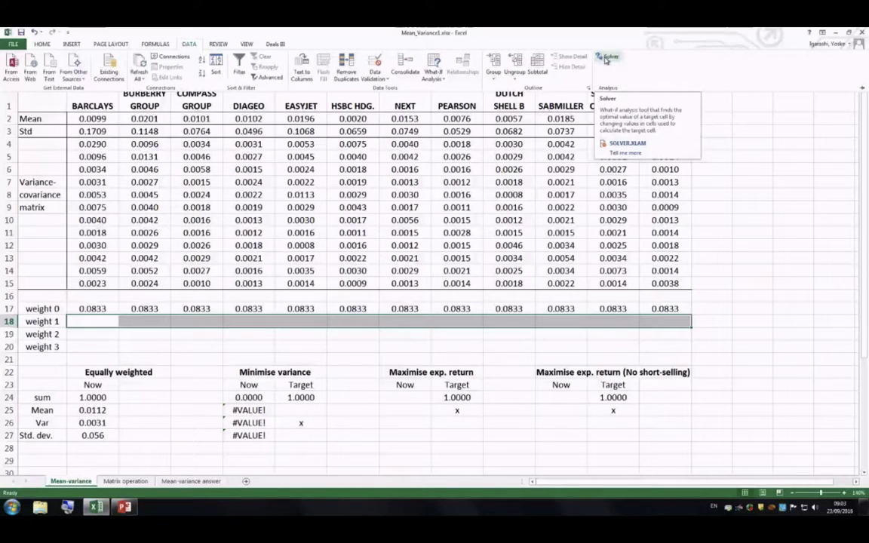
left_click(612, 57)
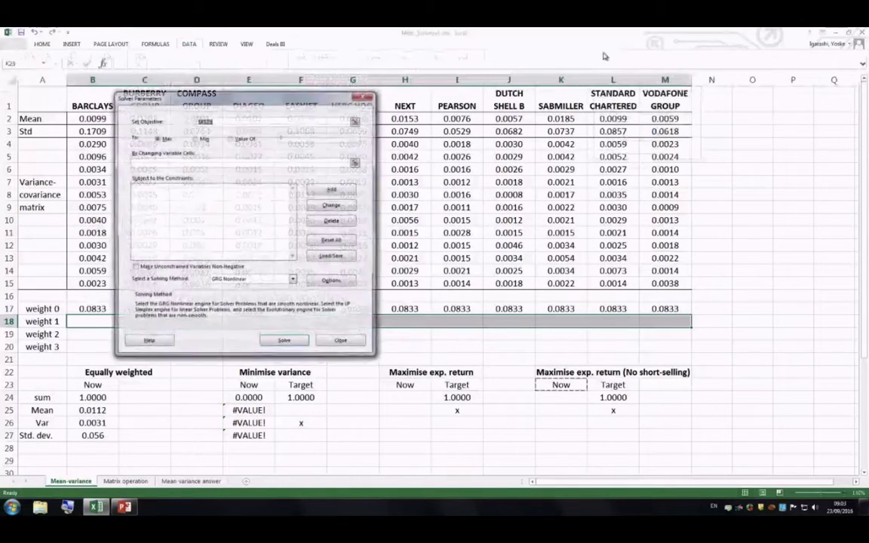
left_click_drag(286, 101, 334, 101)
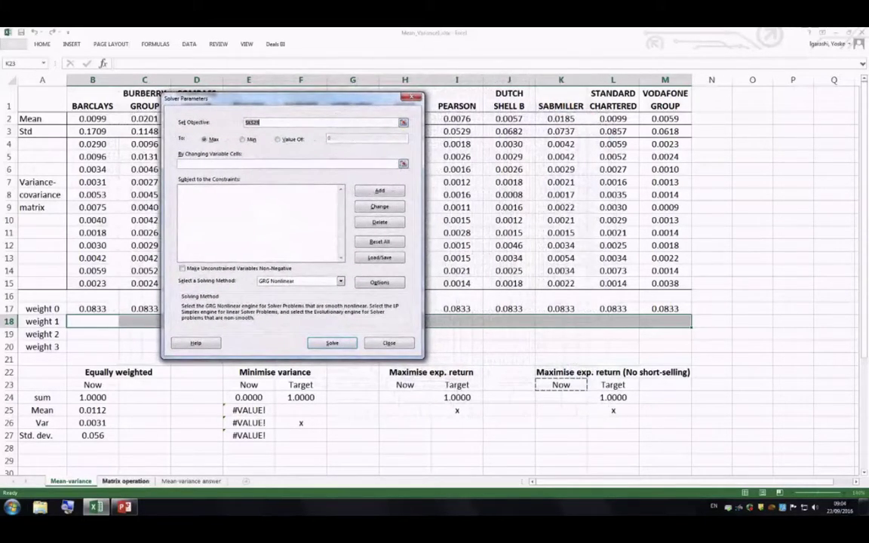
key("super+plus")
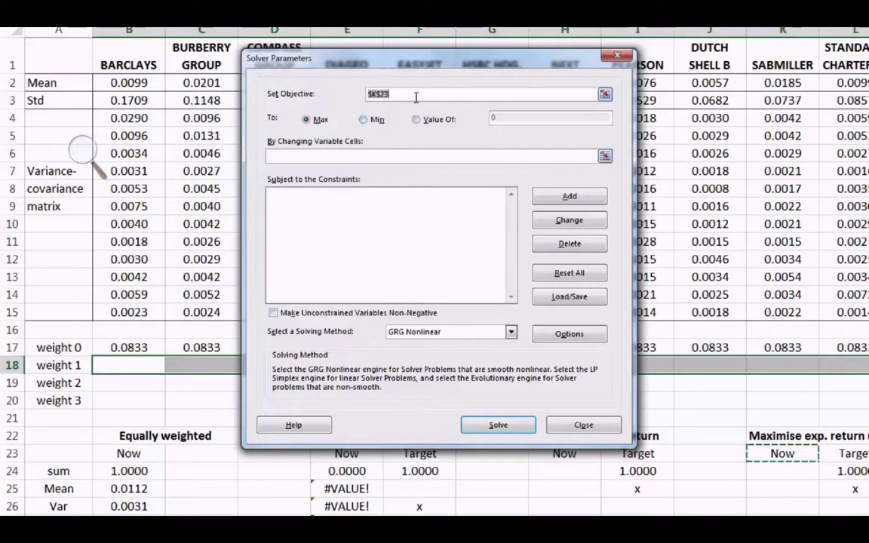
left_click_drag(409, 77, 558, 67)
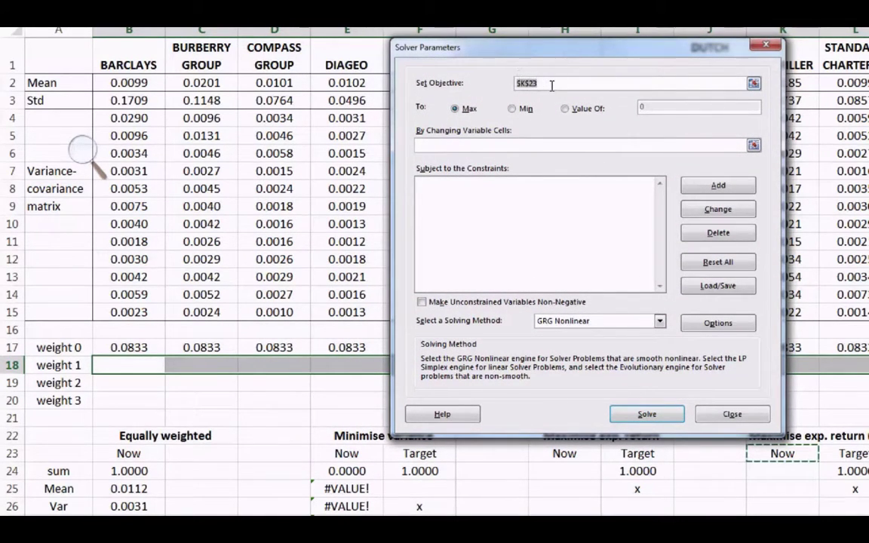
key("BackSpace")
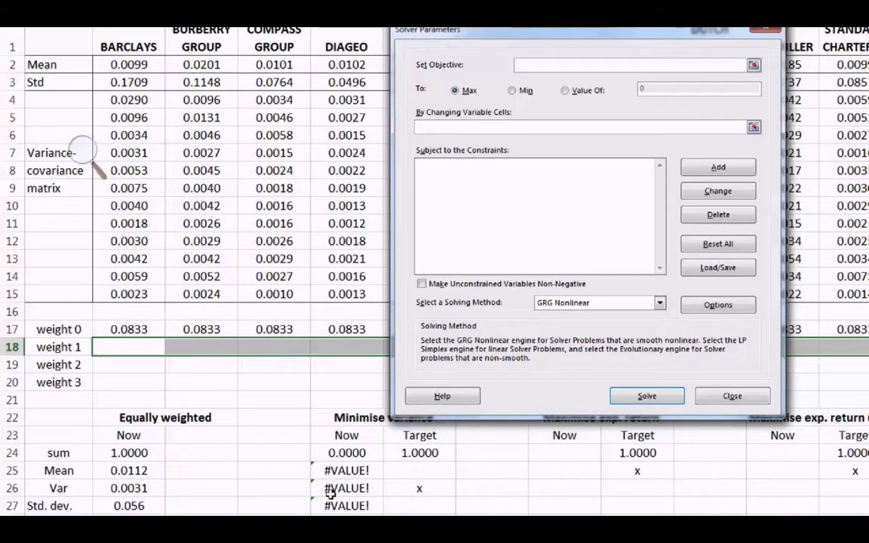
left_click(330, 490)
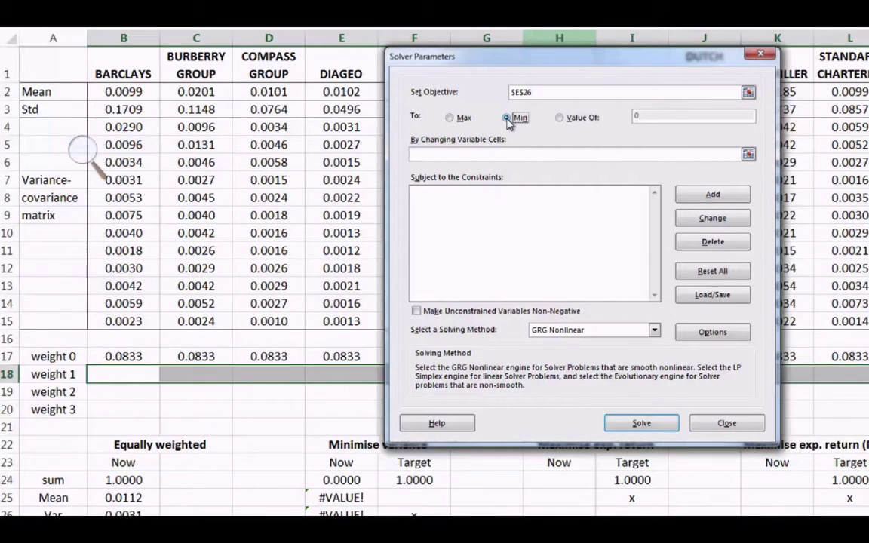
Step: Set Solver's changing variable cells to the named range weight1
left_click(500, 152)
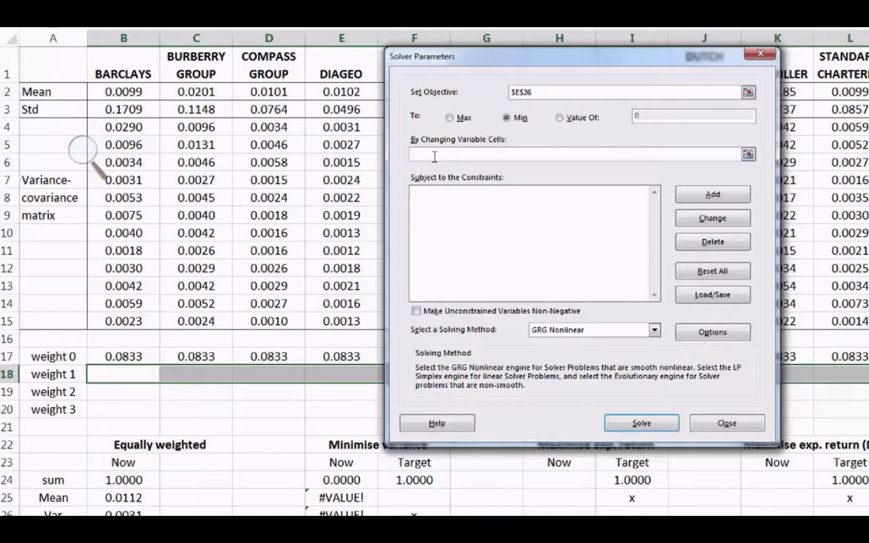
type("weight1")
left_click(440, 209)
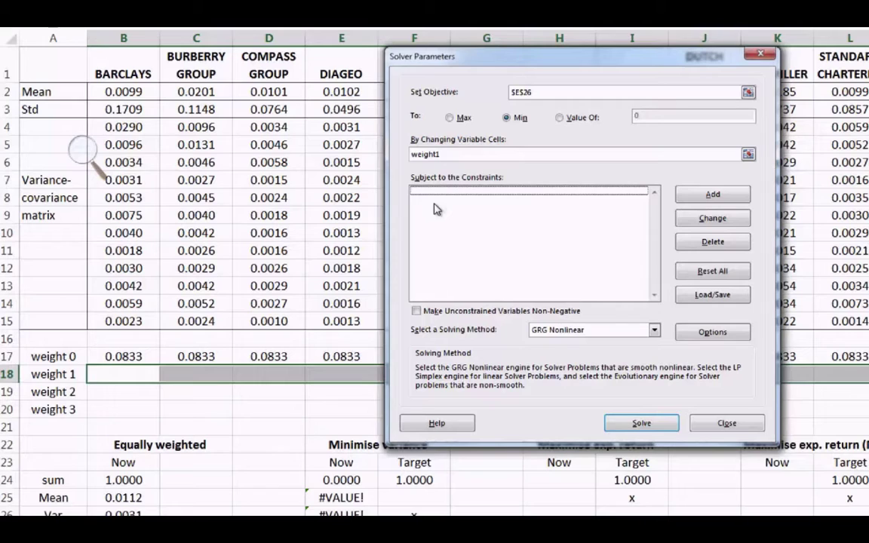
Step: Add a Solver constraint requiring the weight sum in E24 to equal 1
left_click(712, 195)
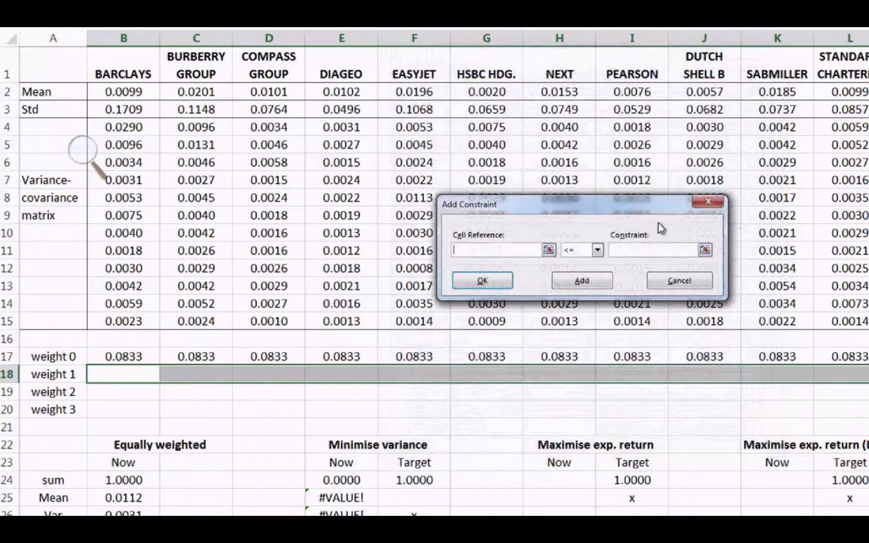
left_click(336, 480)
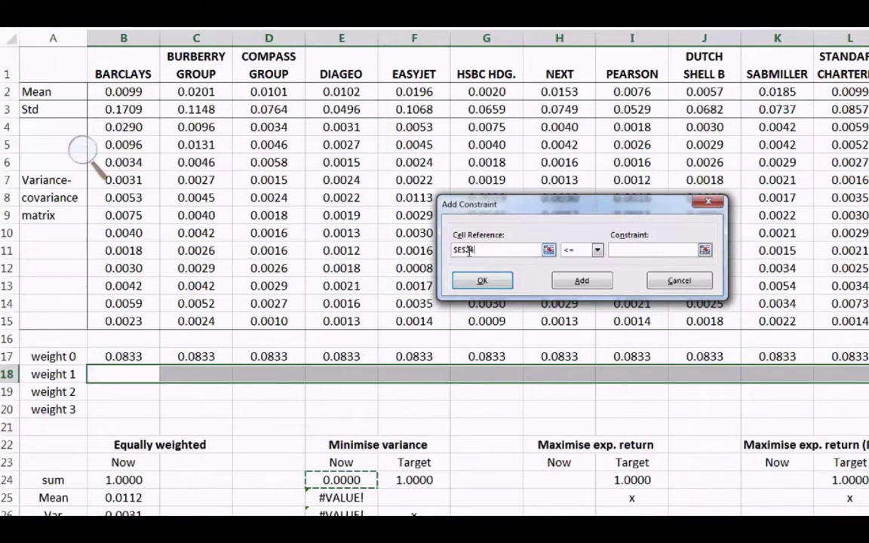
left_click(597, 250)
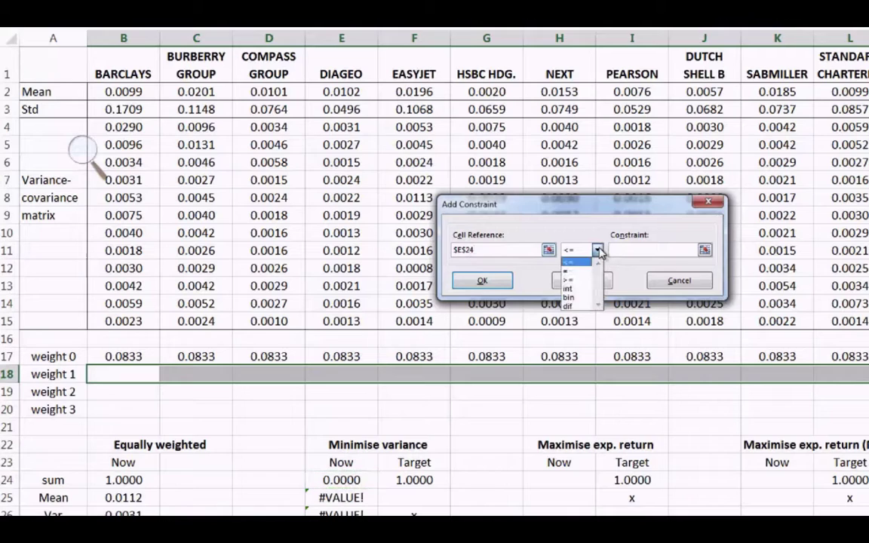
left_click(574, 270)
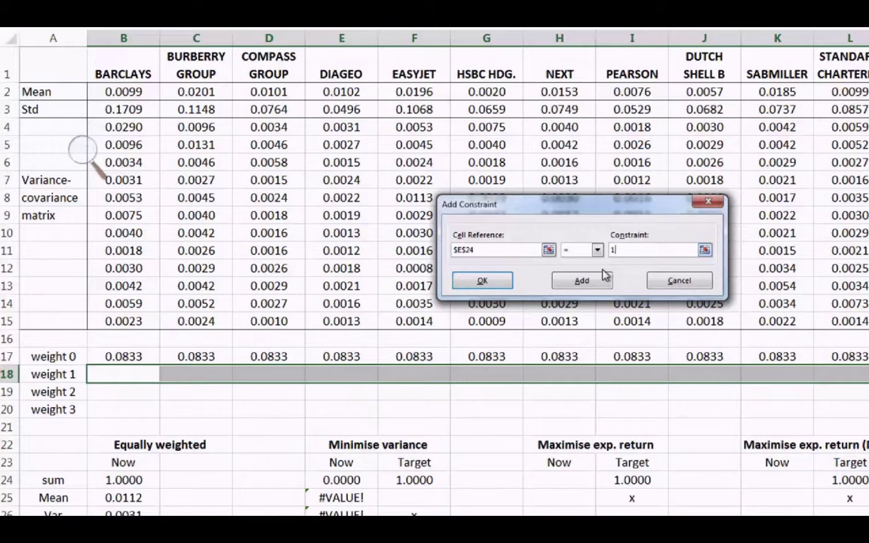
left_click(487, 280)
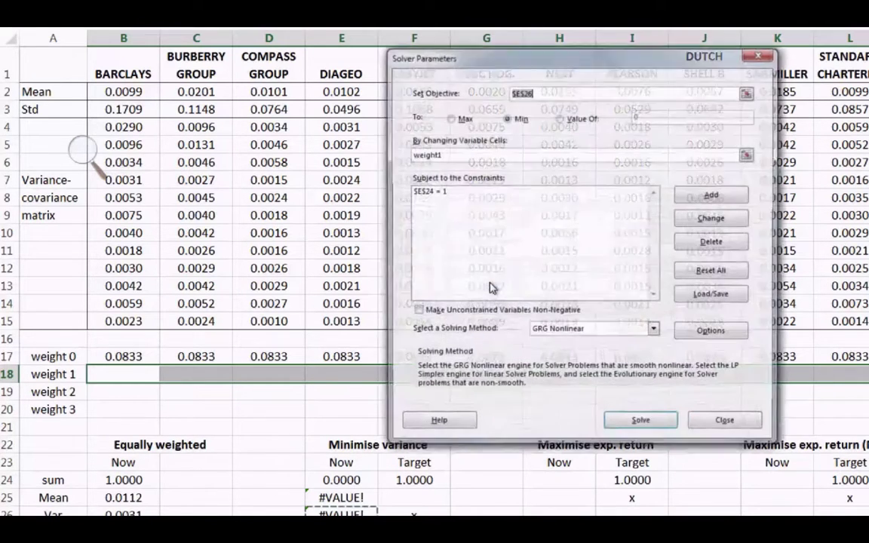
Step: Add a second Solver constraint requiring the portfolio mean in E25 to be >= 0.0112
left_click(713, 195)
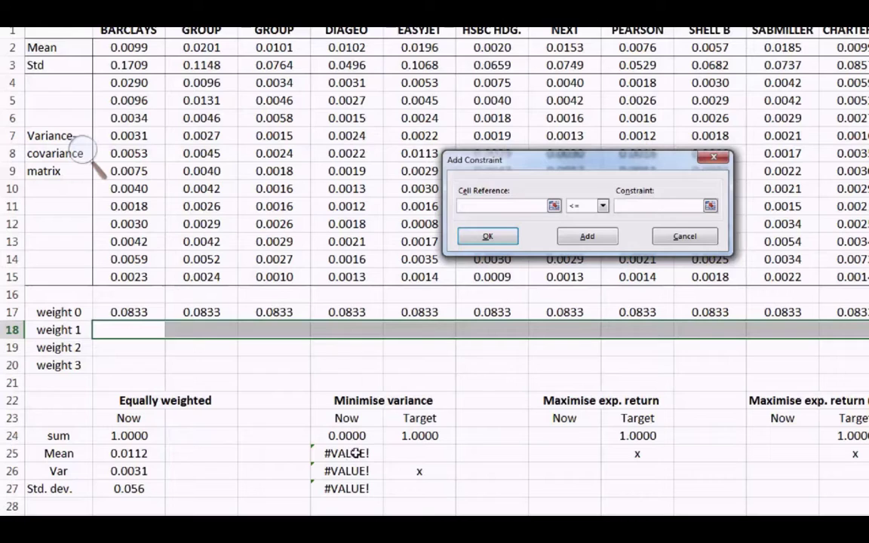
left_click(354, 453)
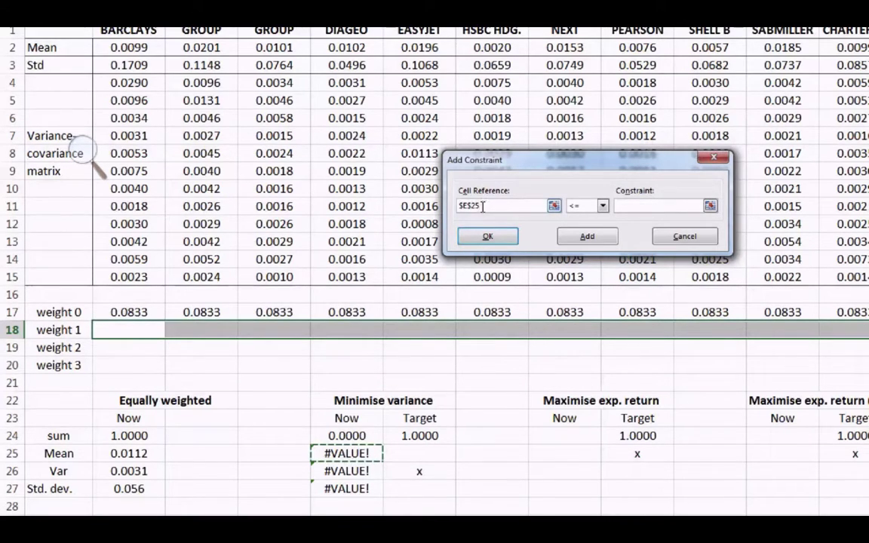
left_click(603, 205)
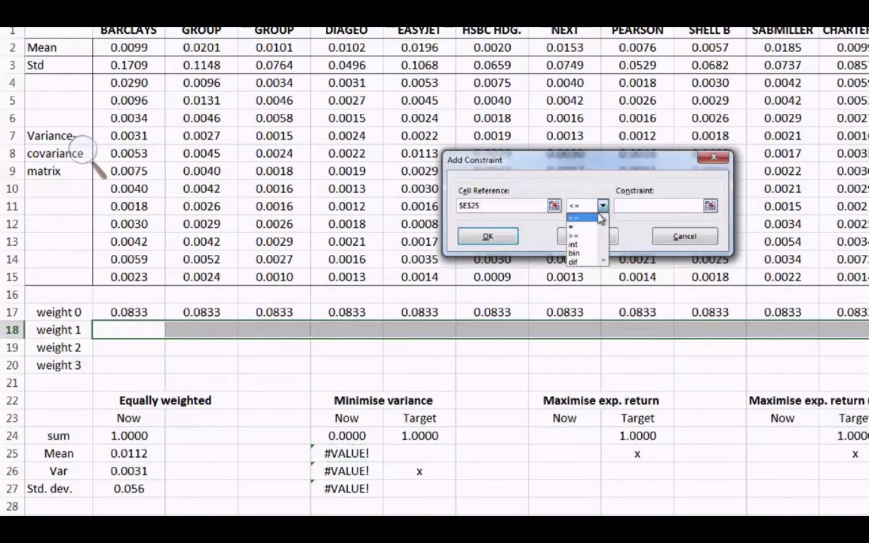
left_click(574, 235)
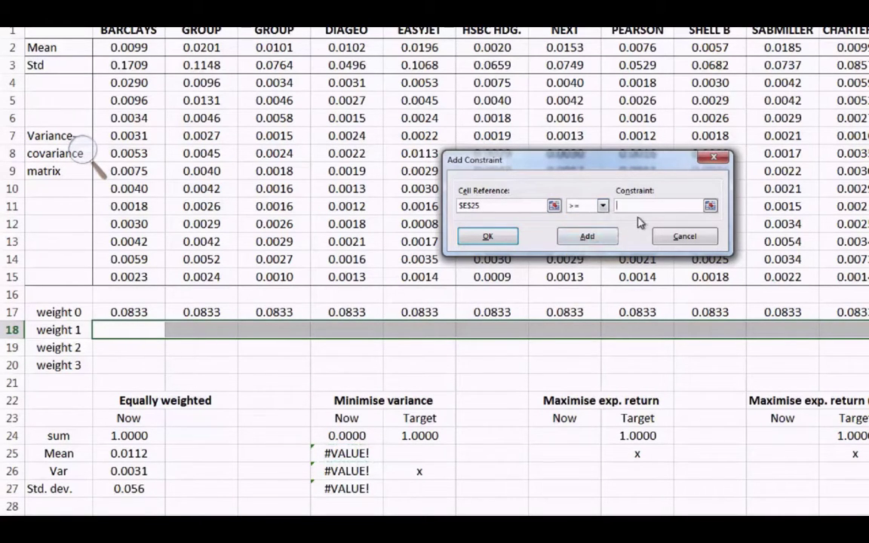
left_click(639, 209)
type("0.0112")
left_click(487, 238)
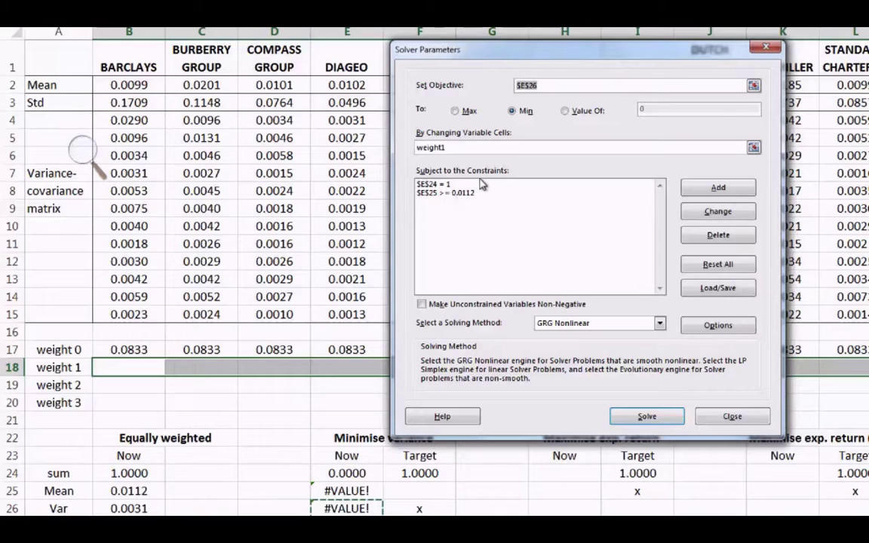
Step: Solve the minimum-variance problem, keep the Solver solution and return the screen magnification to 100%
left_click(648, 417)
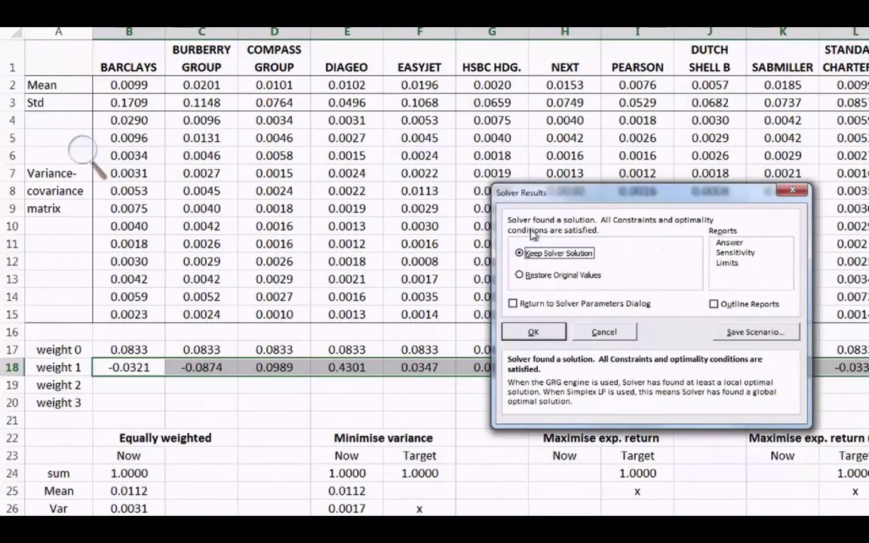
left_click(558, 334)
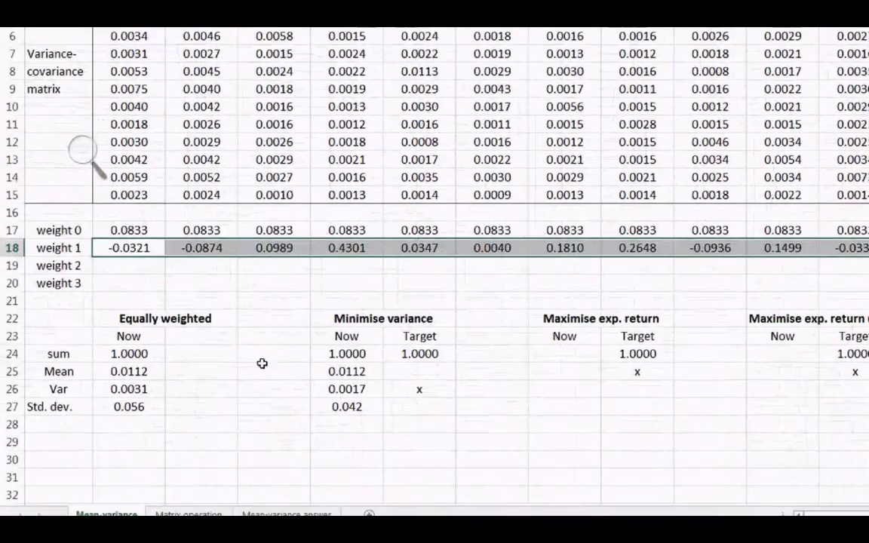
left_click(80, 152)
left_click(79, 159)
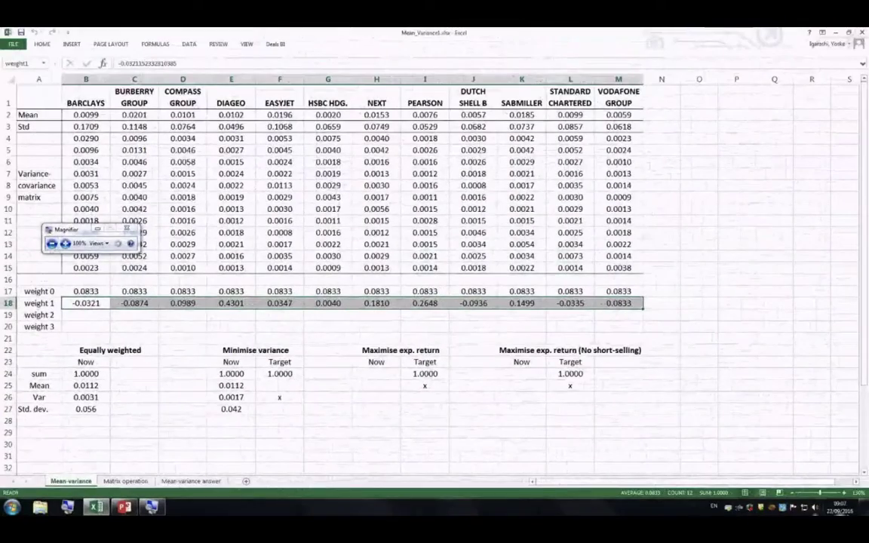
Step: Name the empty weight 2 row B19:M19 weight2
left_click(843, 492)
left_click(844, 492)
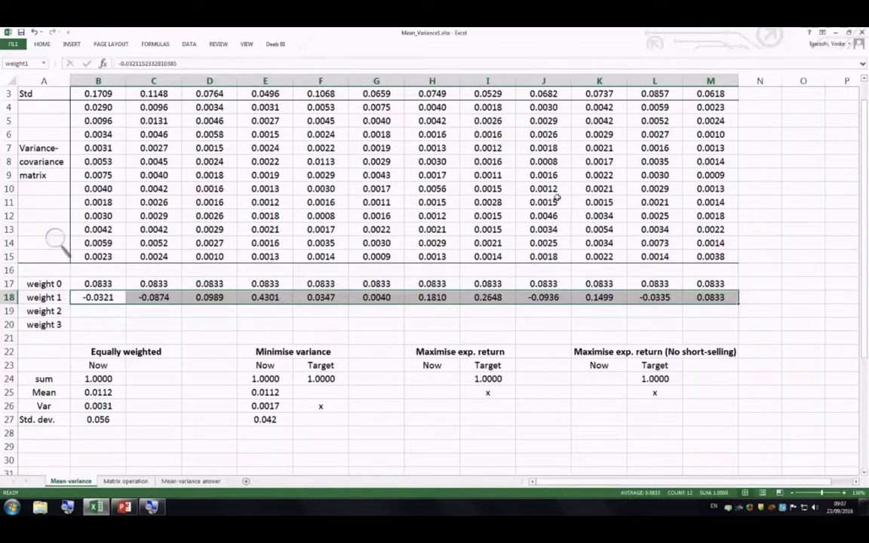
scroll(862, 165, "up", 1)
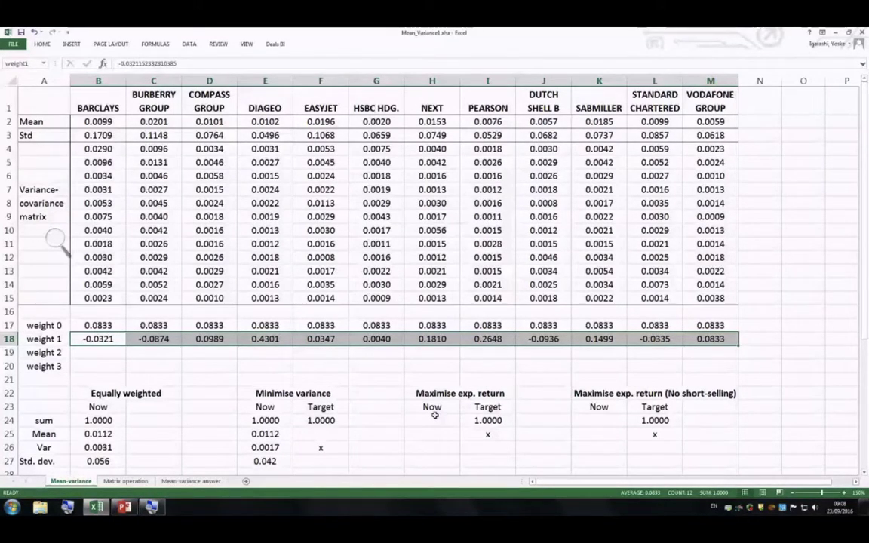
left_click_drag(105, 352, 702, 354)
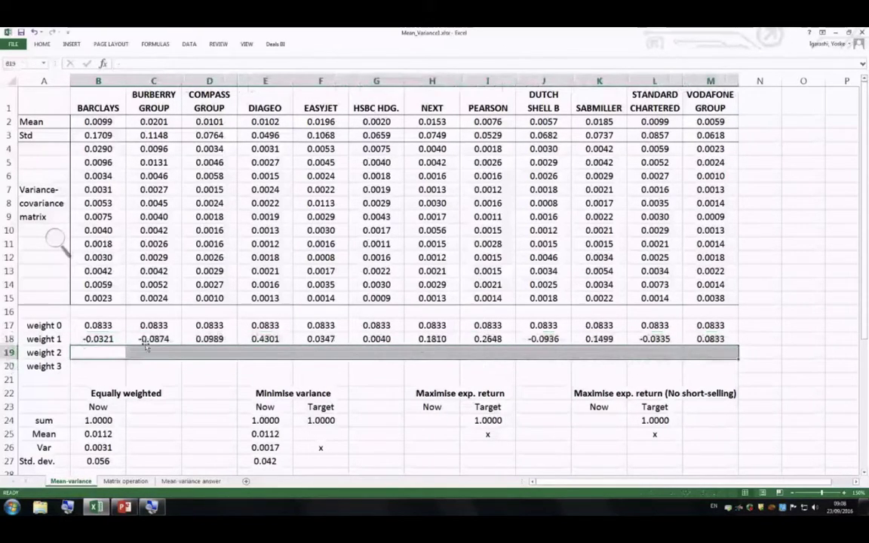
left_click(26, 63)
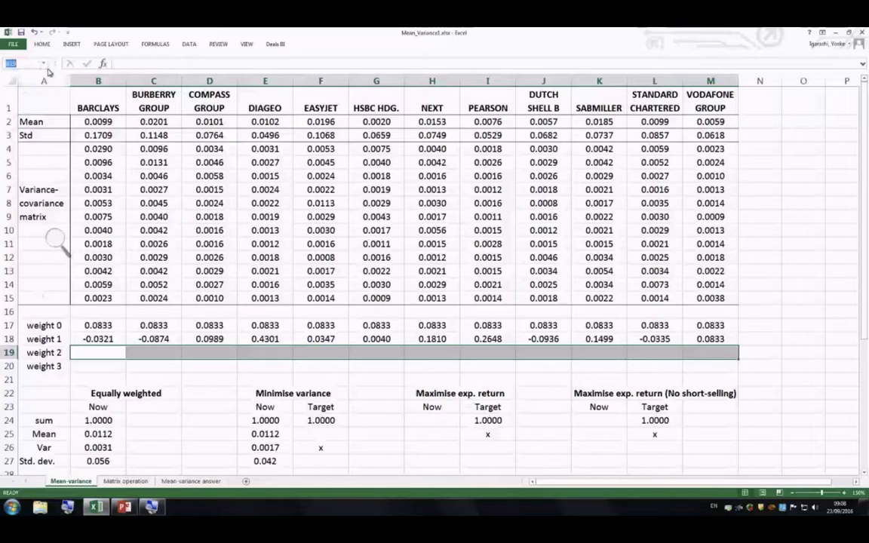
type("weight2")
key("Return")
Step: Copy the minimum-variance portfolio formulas in E24:E27 to H24:H27 under Maximise exp. return
left_click(279, 423)
left_click_drag(282, 426, 280, 461)
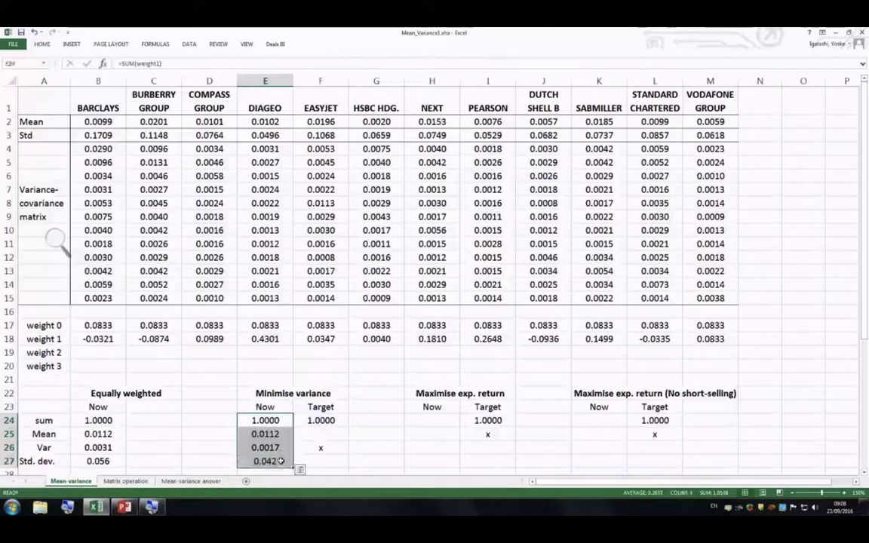
key("ctrl+c")
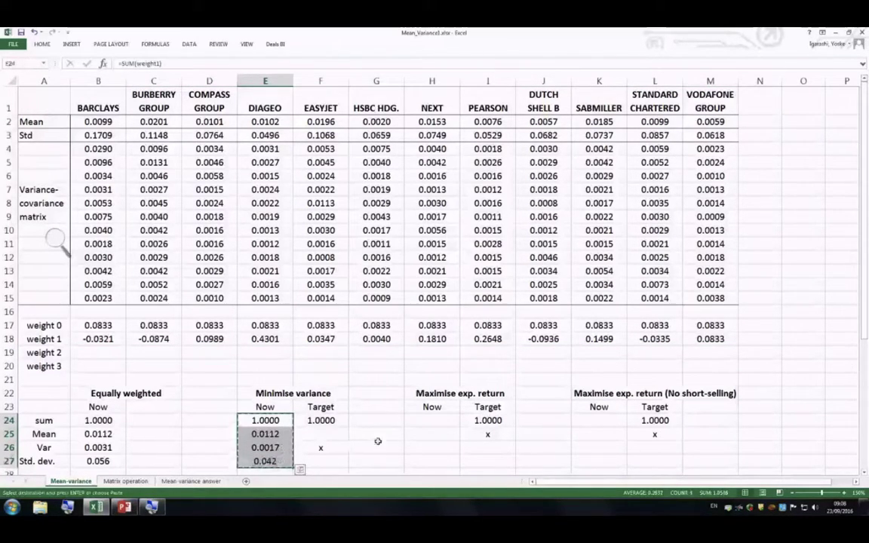
left_click(428, 418)
key("Return")
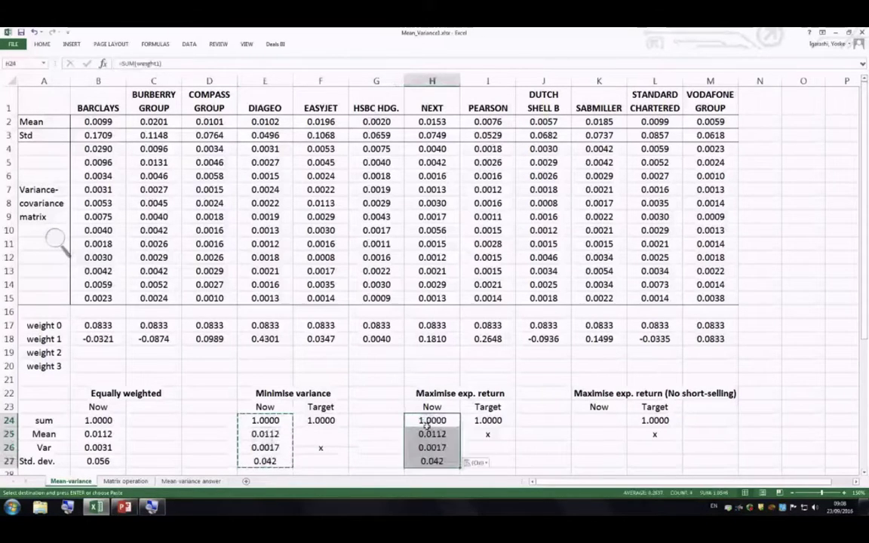
Step: Change the weight sum formula in H24 to =SUM(weight2)
double_click(433, 419)
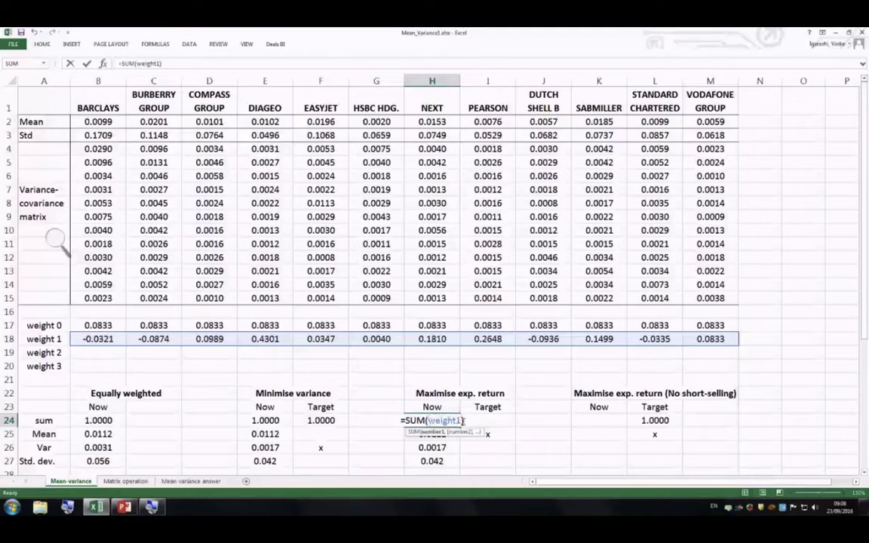
key("BackSpace")
type("2")
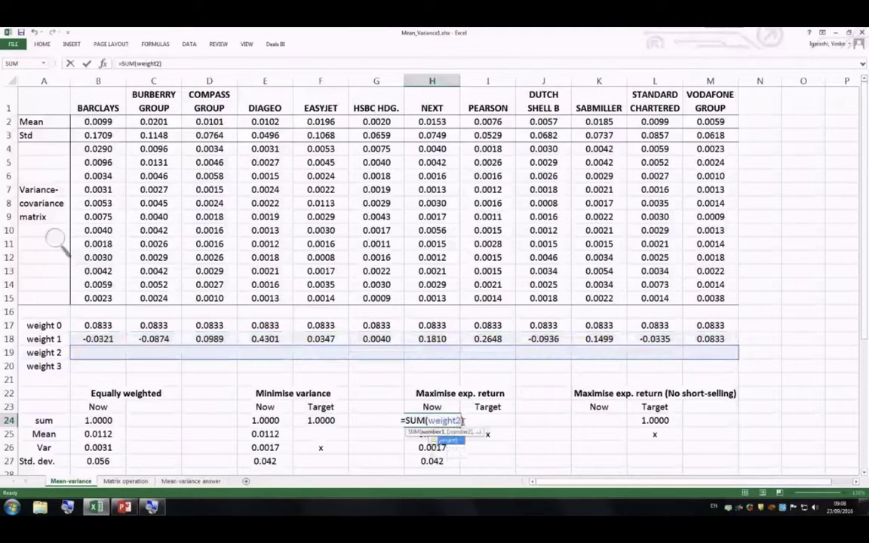
key("Return")
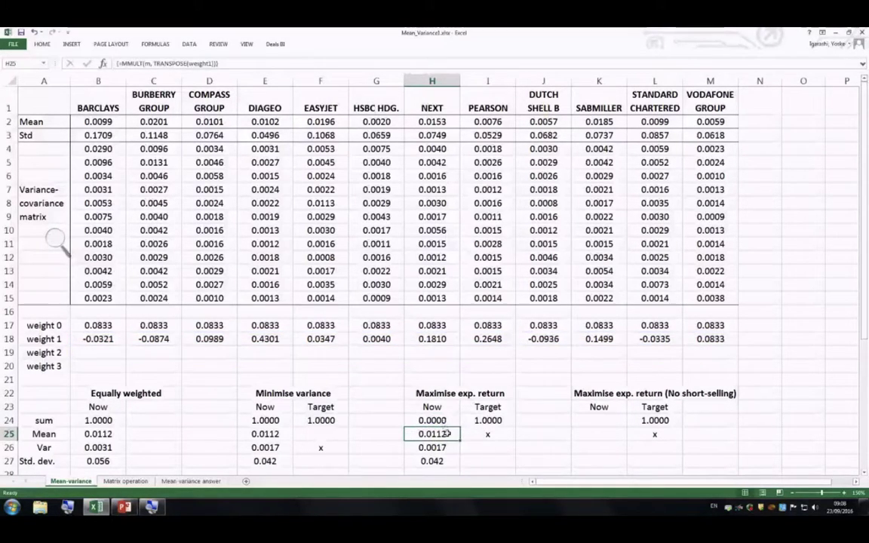
Step: Change the portfolio mean in H25 to the array formula =MMULT(m, TRANSPOSE(weight2))
key("F2")
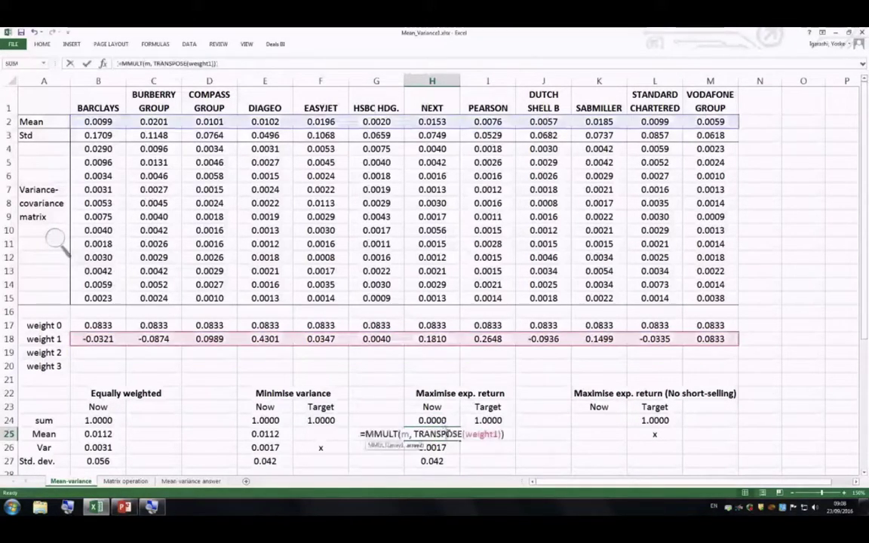
left_click(497, 434)
key("BackSpace")
type("2")
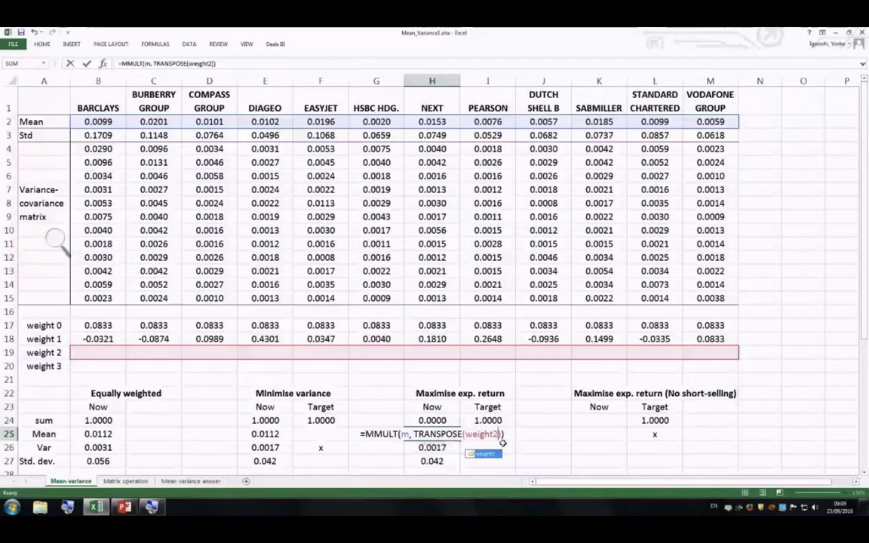
key("ctrl+shift+Return")
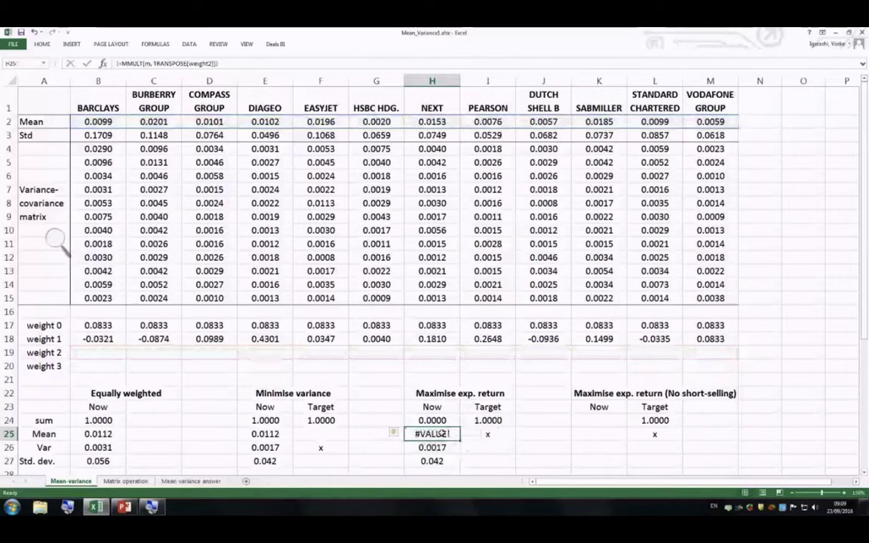
Step: Change the variance formula in H26 to =MMULT(MMULT(weight2, V), TRANSPOSE(weight2))
left_click(441, 447)
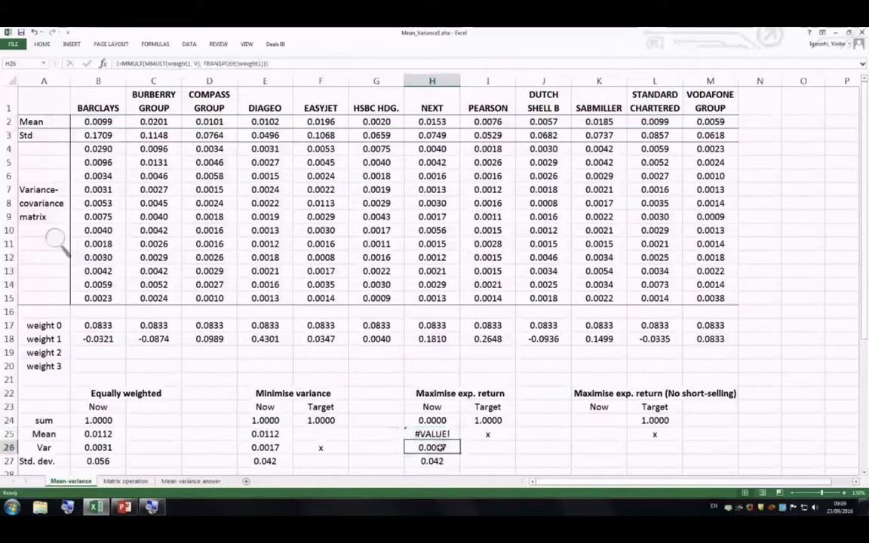
double_click(444, 447)
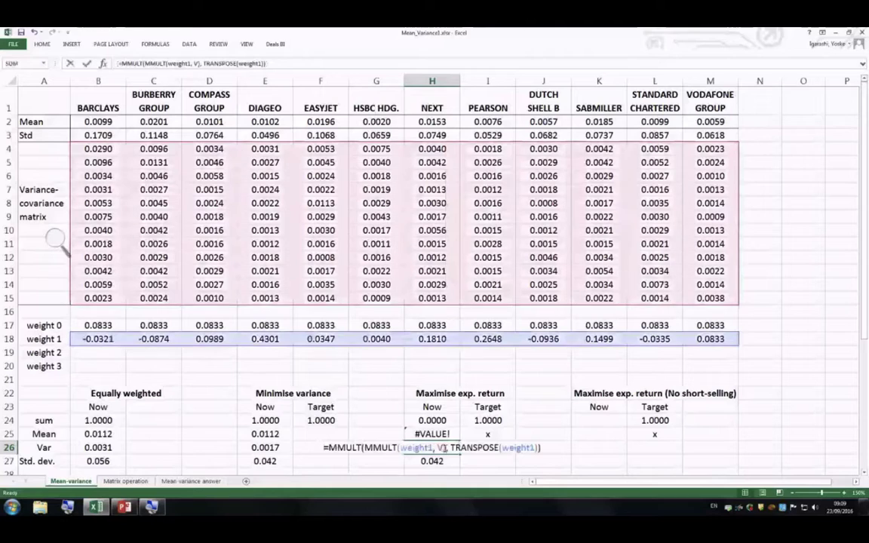
left_click(432, 448)
key("BackSpace")
type("2")
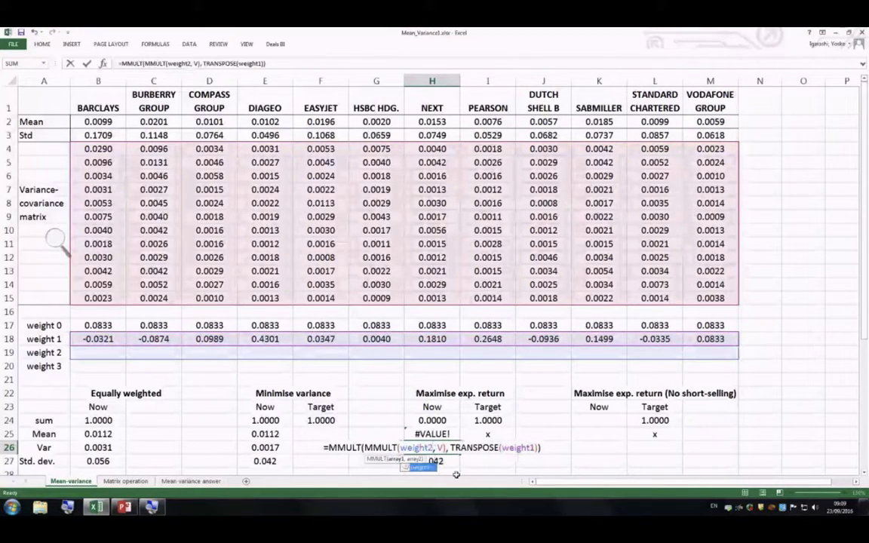
left_click(534, 447)
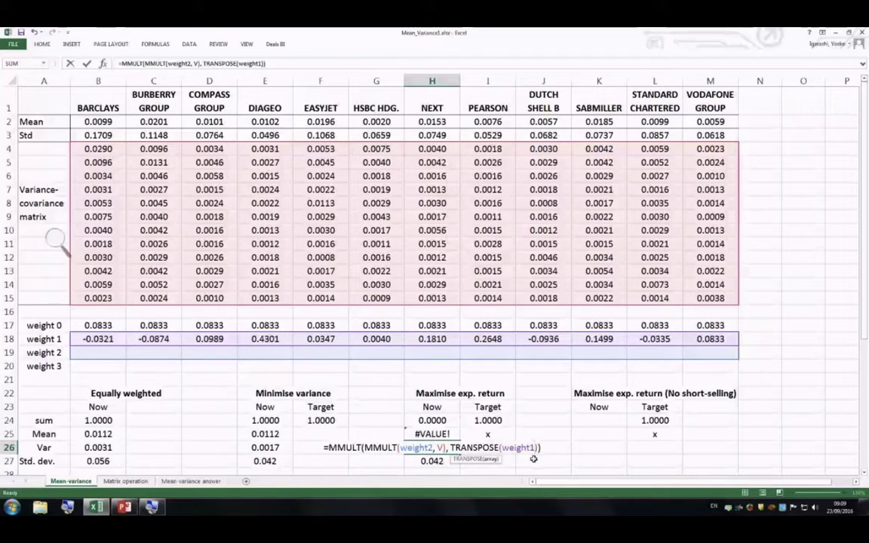
key("BackSpace")
type("2")
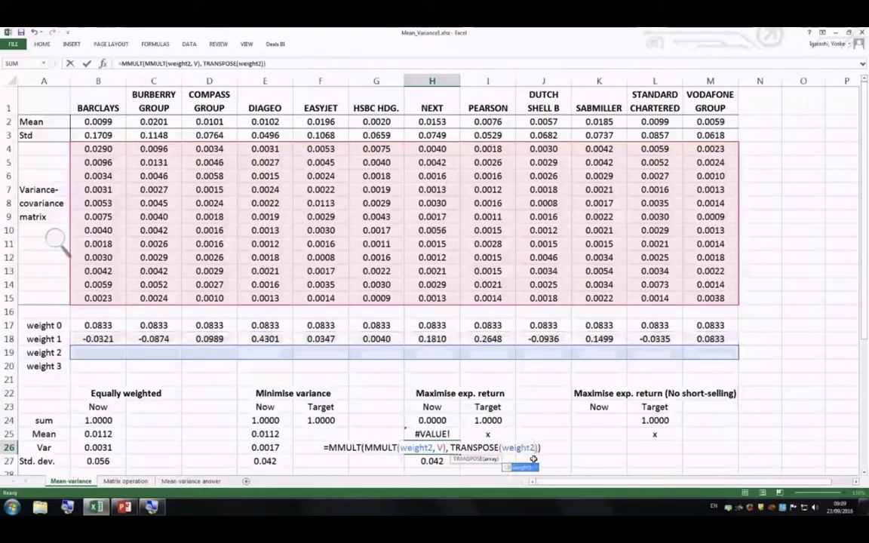
key("Return")
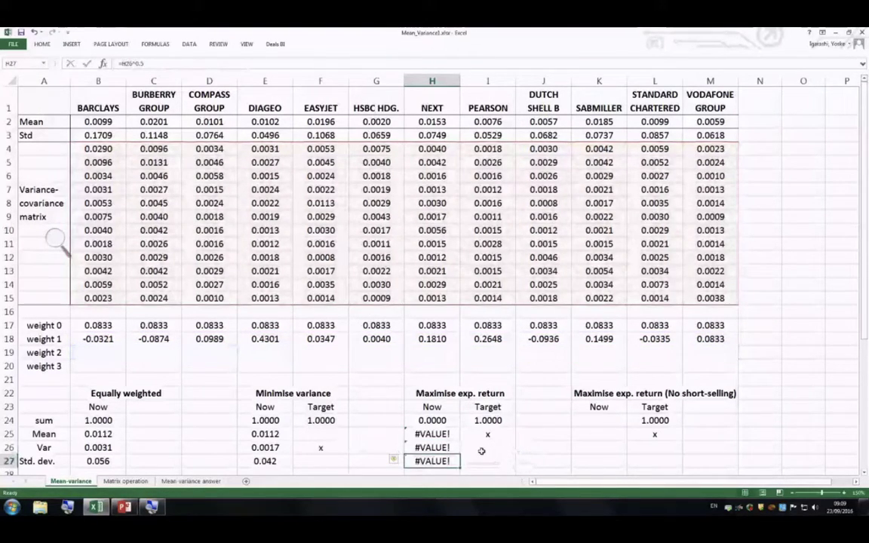
Step: Compare the formulas in H25 and H26, re-enter H26 as an array formula and check the standard deviation formula in H27
key("Up")
key("Up")
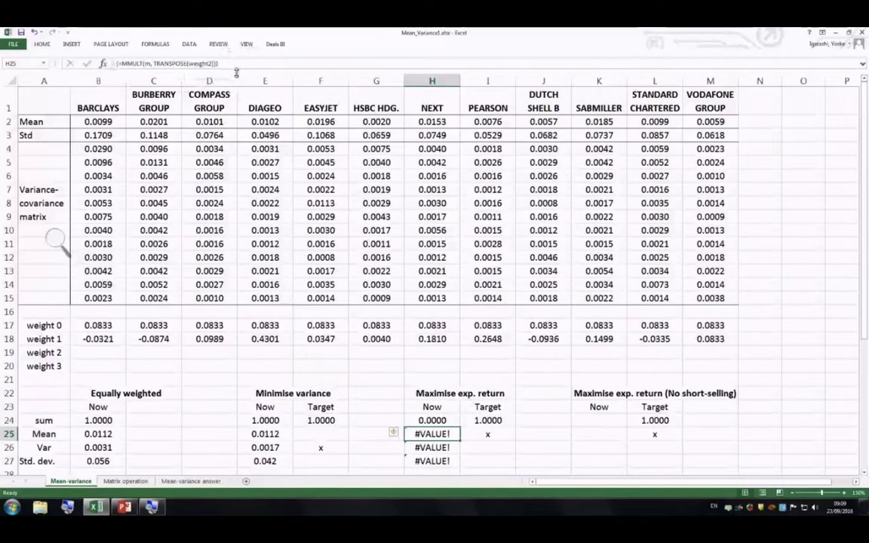
left_click(415, 447)
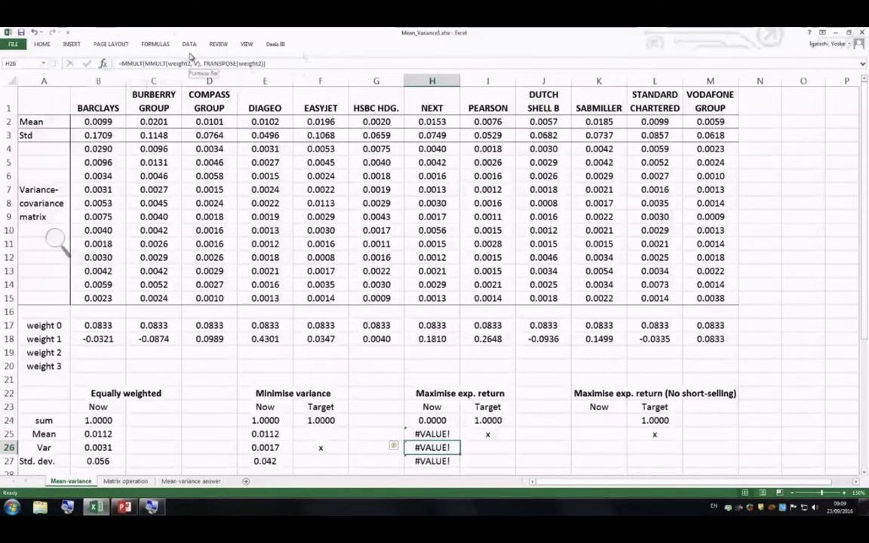
left_click(278, 63)
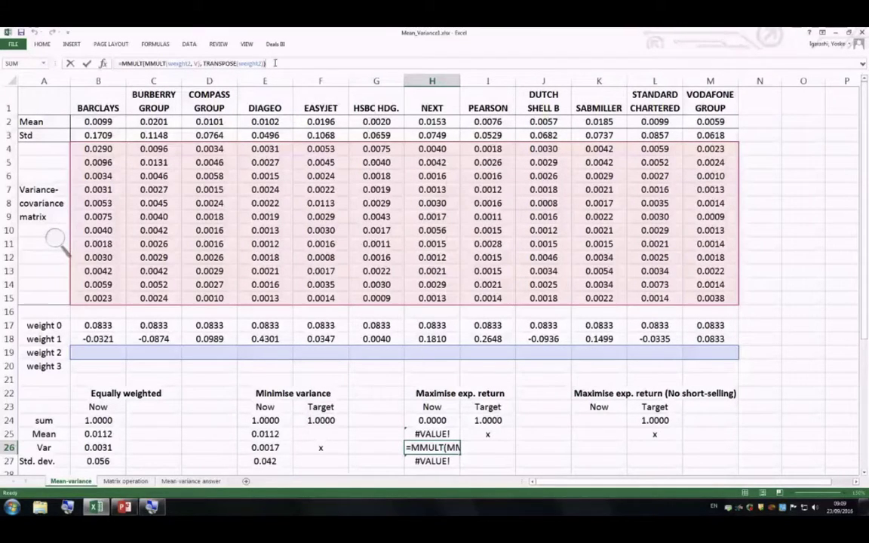
key("ctrl+shift+Return")
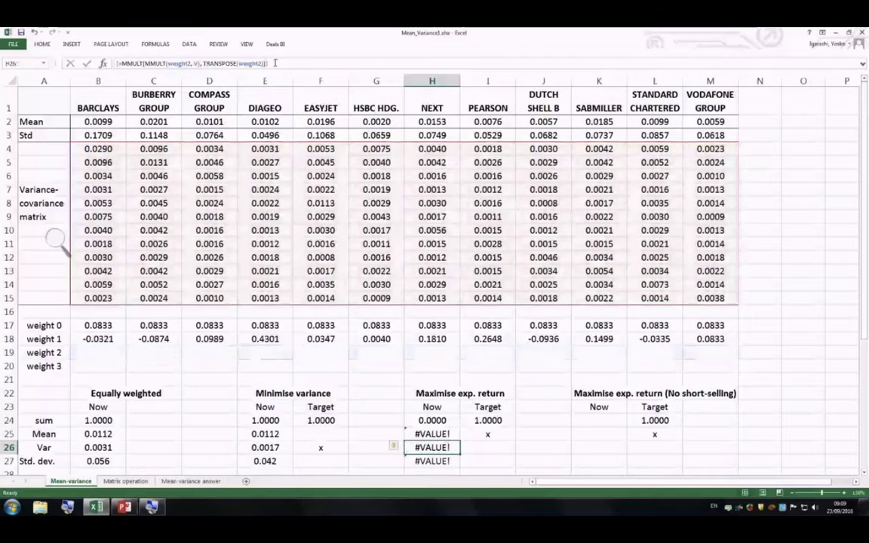
left_click(439, 463)
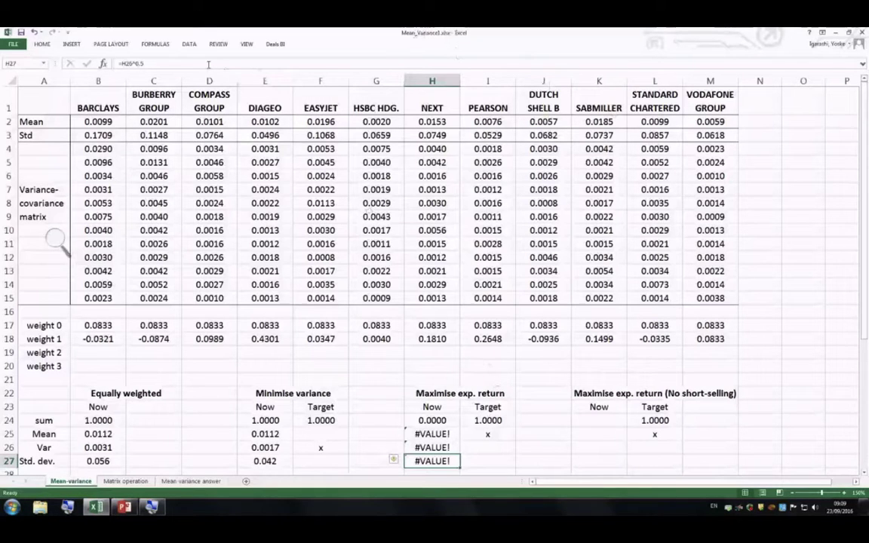
Step: Open Solver at 150% screen magnification, with its window clear of the Maximise exp. return block, and empty the objective cell
left_click(189, 45)
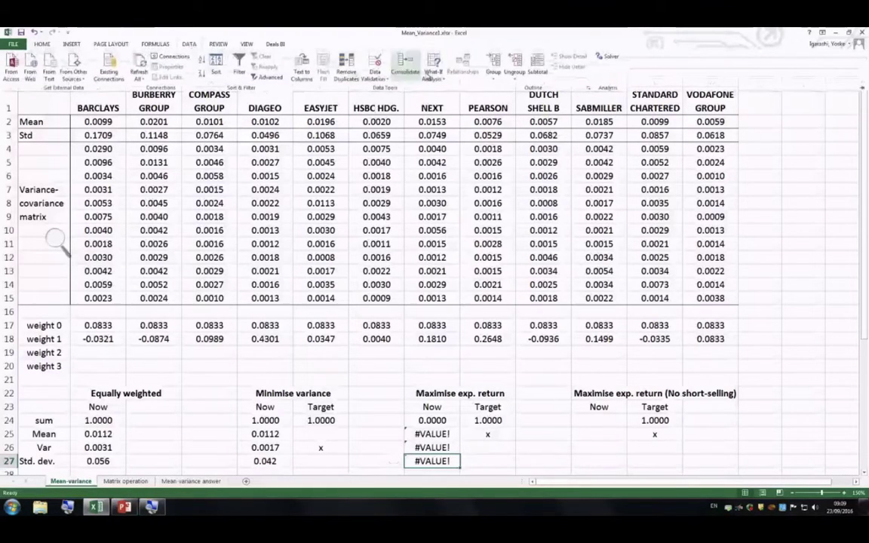
left_click(609, 58)
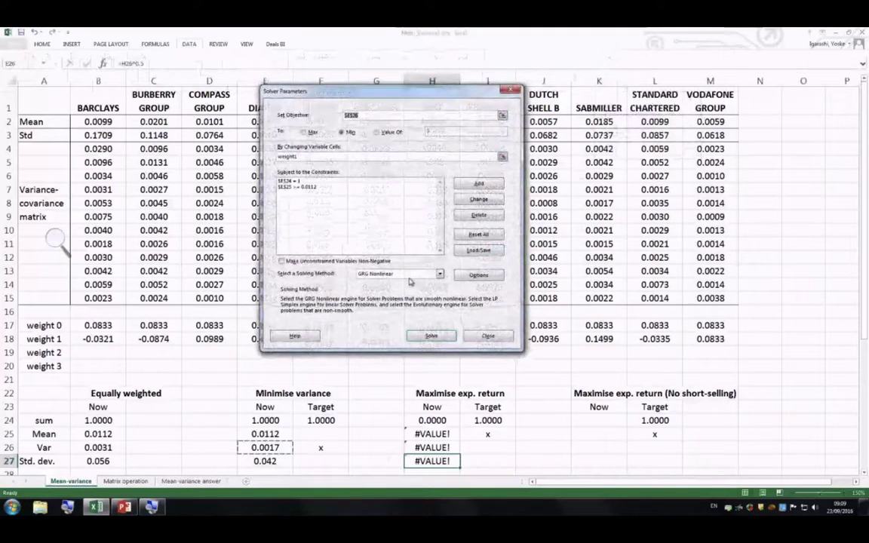
left_click(55, 240)
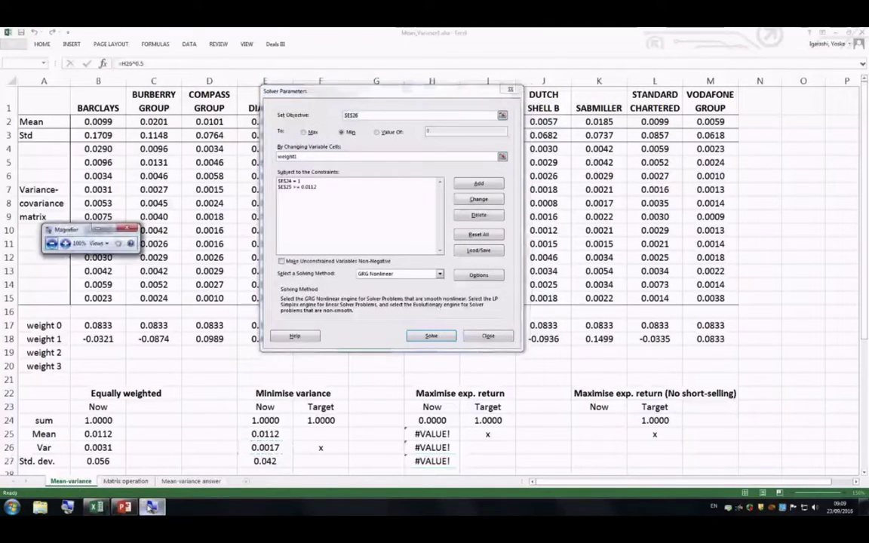
left_click(66, 243)
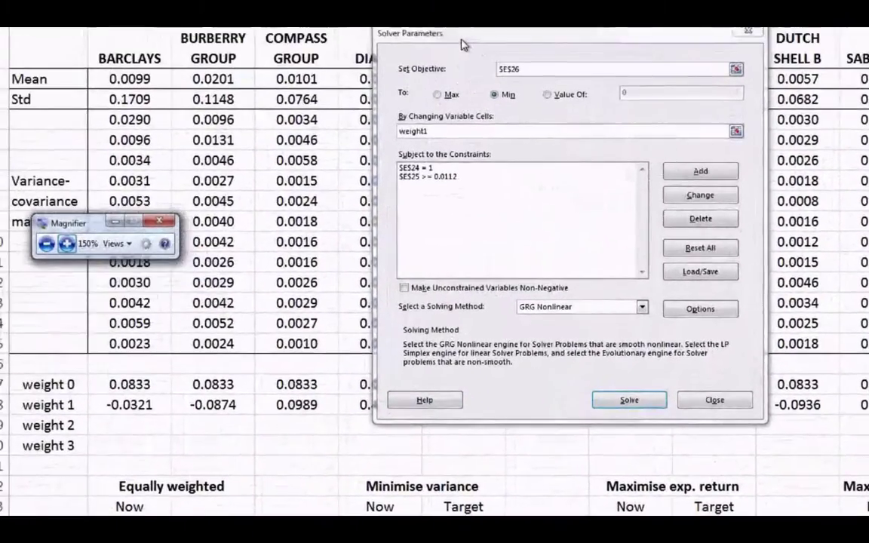
left_click_drag(463, 43, 258, 153)
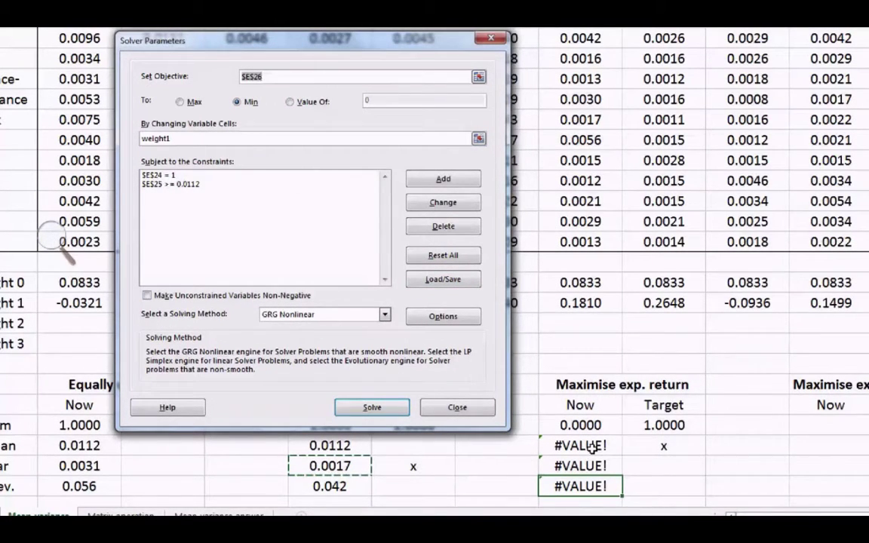
key("BackSpace")
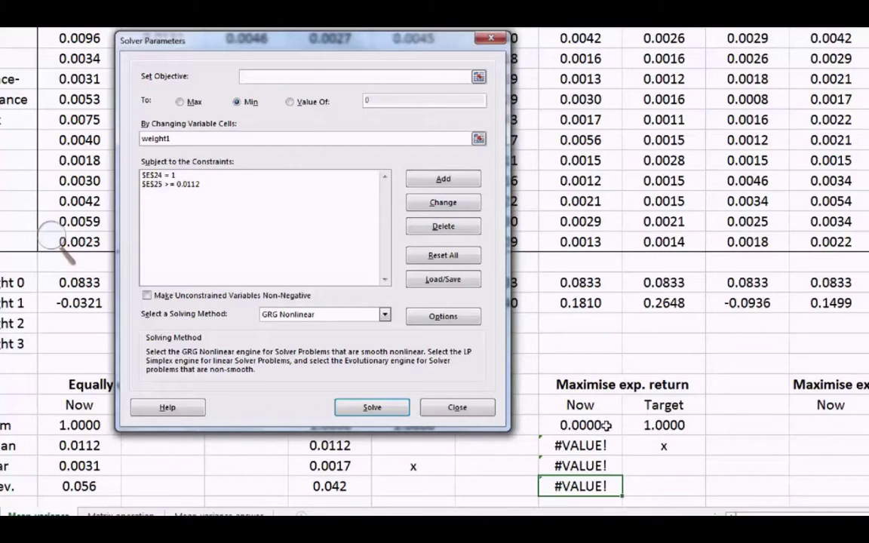
left_click(571, 467)
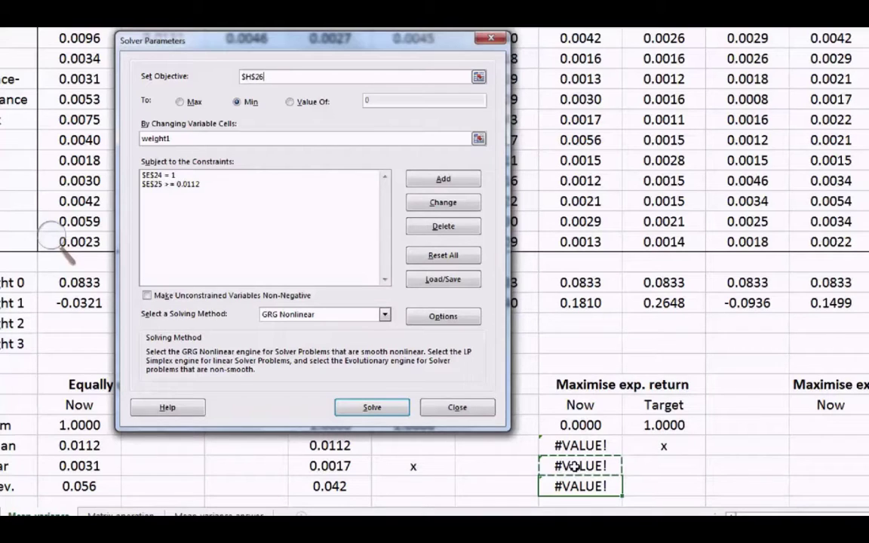
key("BackSpace")
key("BackSpace")
key("BackSpace")
key("BackSpace")
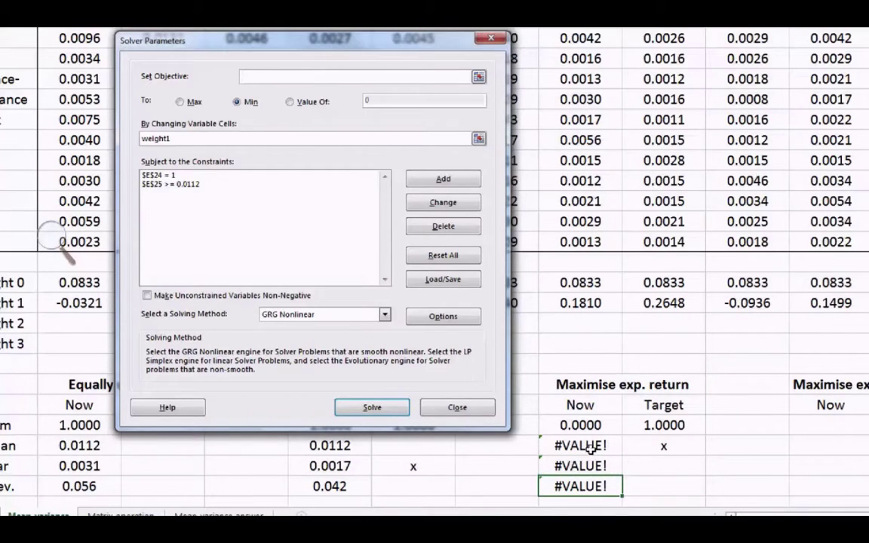
Step: Set the Solver objective to maximise the portfolio mean in H25 by changing the weight2 cells
left_click(573, 447)
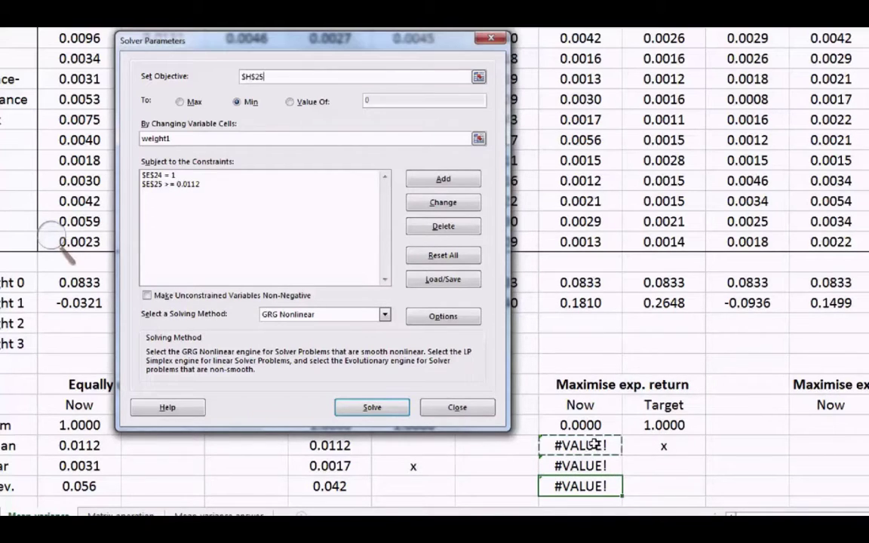
left_click(184, 101)
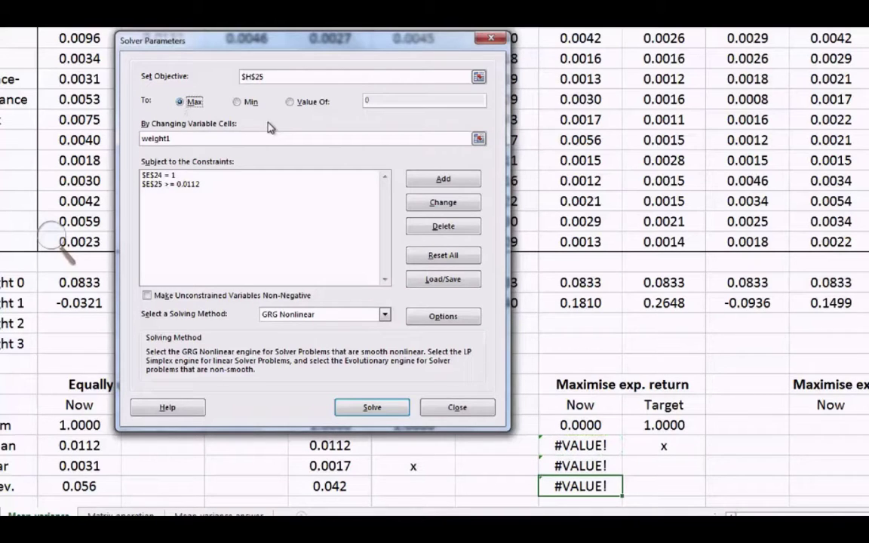
left_click(174, 138)
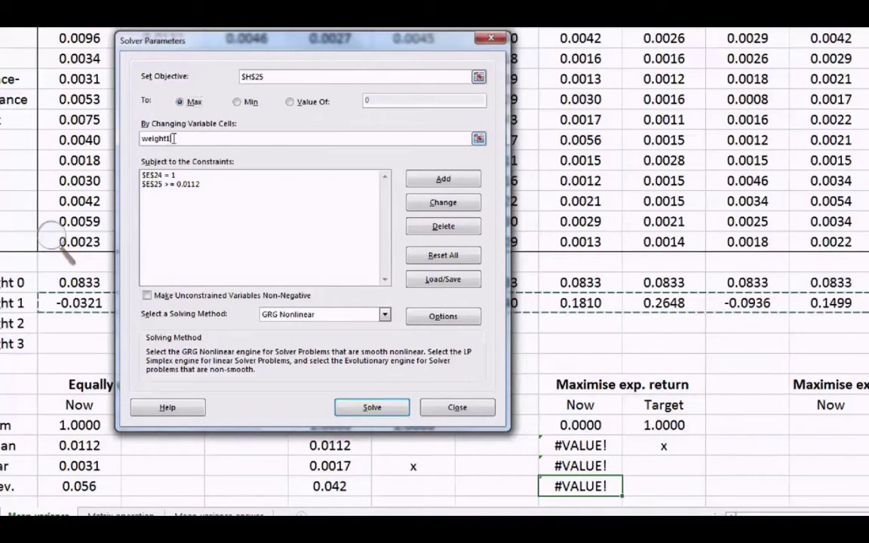
key("BackSpace")
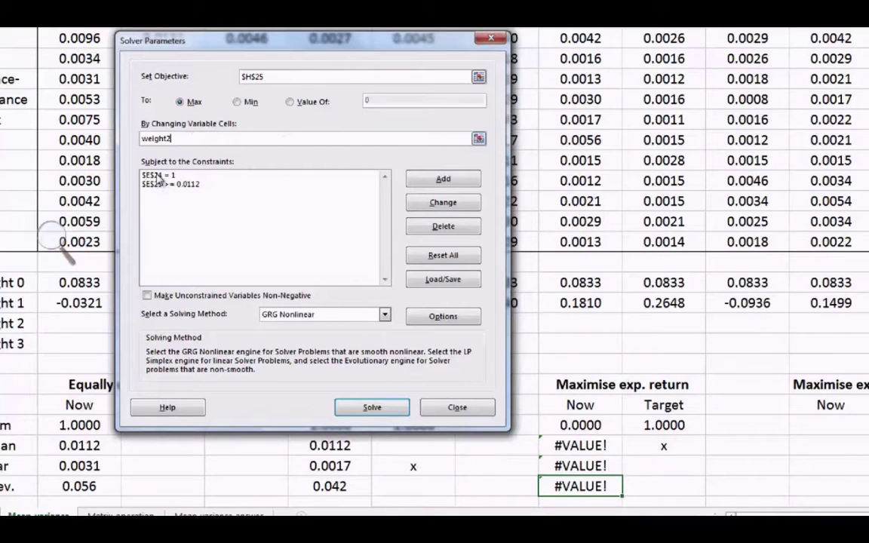
Step: Change the Solver constraint on E24 so that the weight sum in H24 equals 1
left_click(150, 175)
left_click(430, 202)
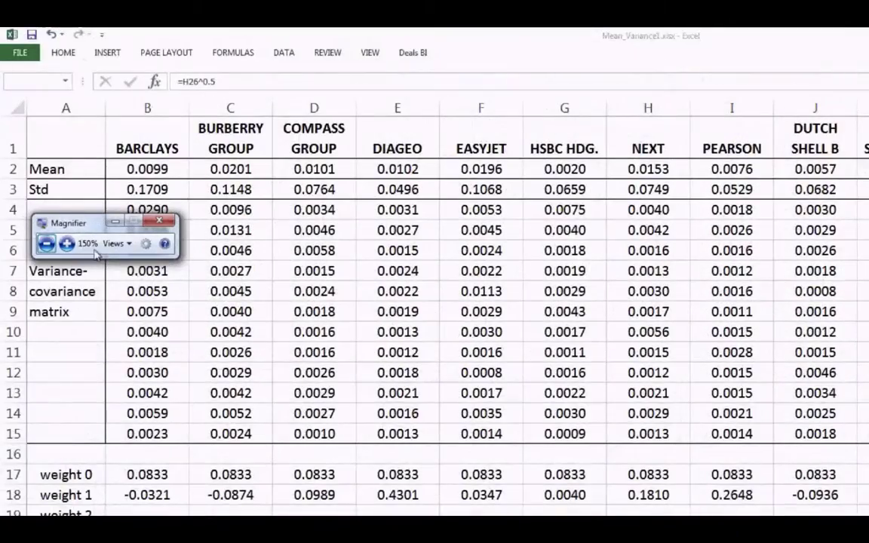
left_click(46, 243)
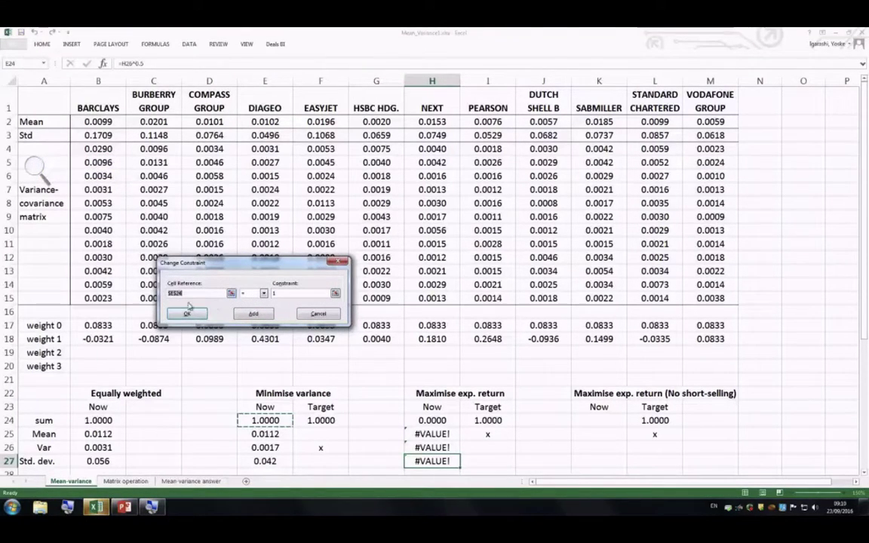
key("BackSpace")
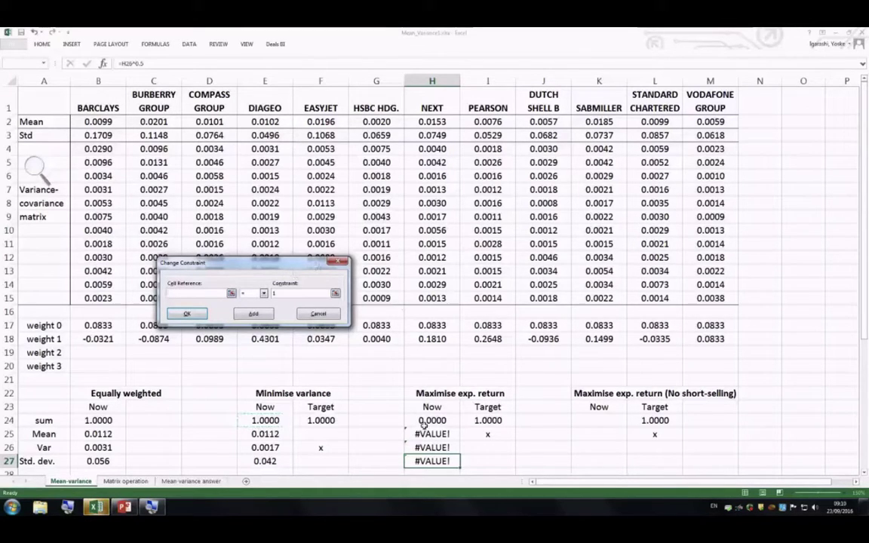
left_click(423, 421)
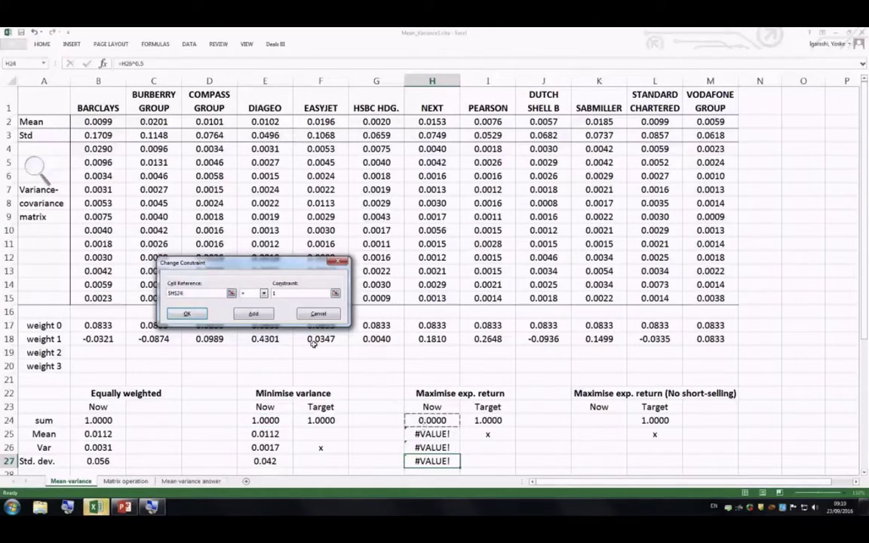
left_click(198, 315)
Step: Edit the Solver constraint on E25 at 150% screen magnification and make it refer to the portfolio variance in H26
left_click(167, 260)
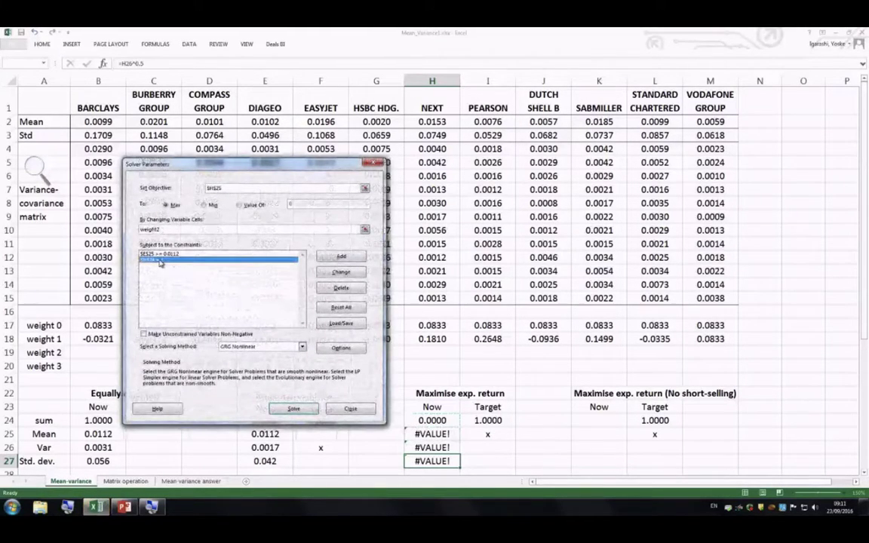
left_click(174, 255)
left_click(341, 271)
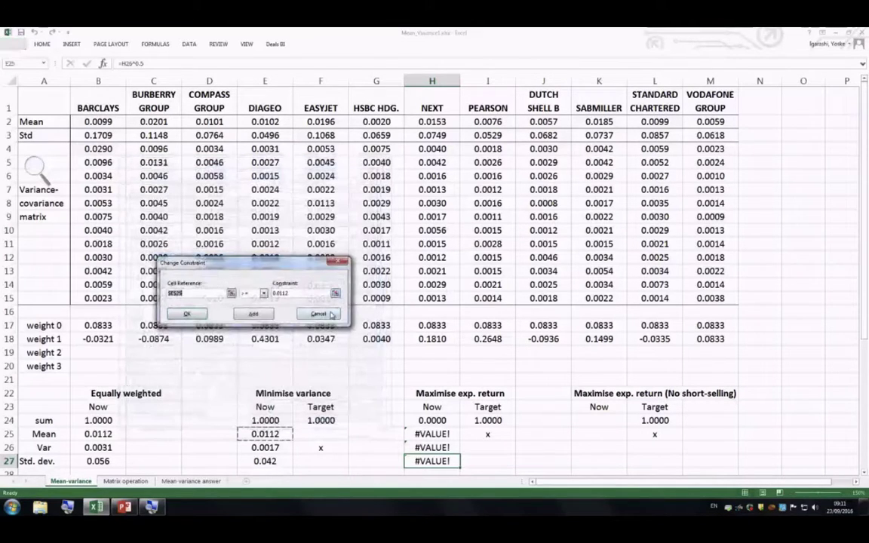
left_click(34, 169)
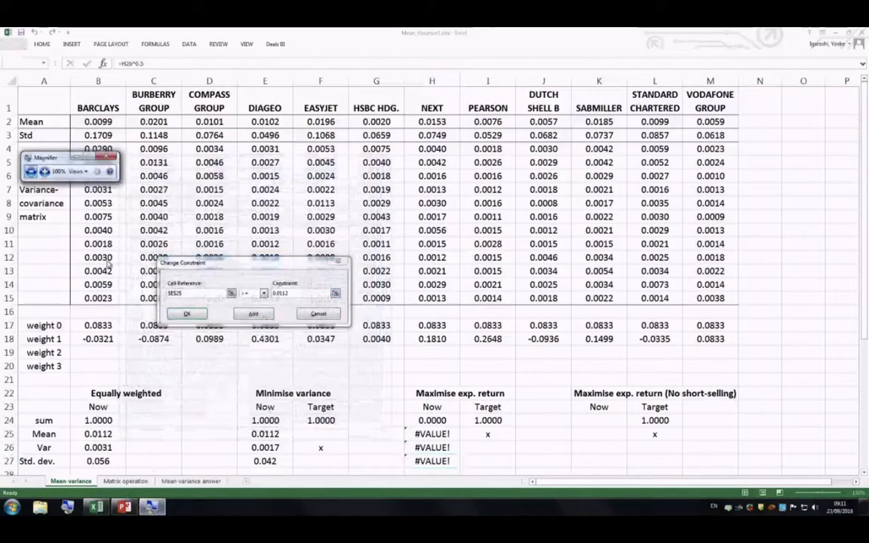
left_click(44, 171)
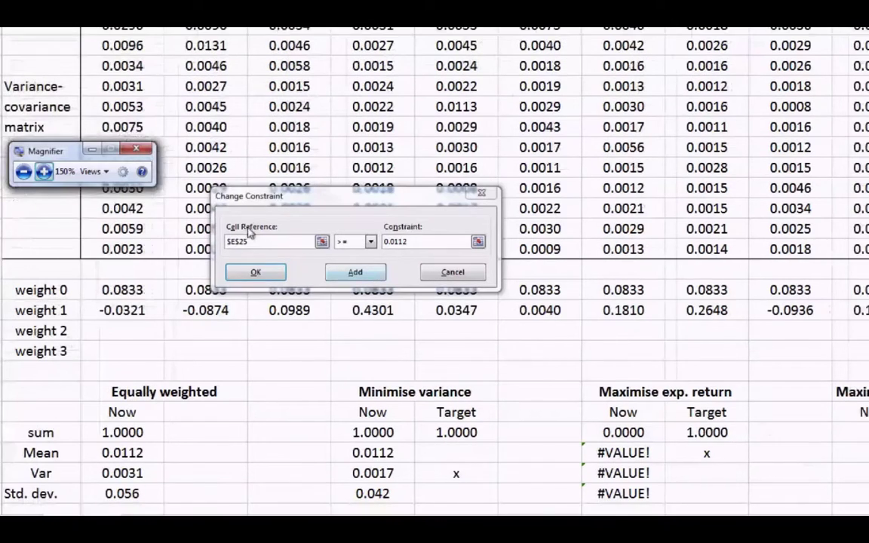
left_click(279, 241)
key("BackSpace")
key("BackSpace")
key("BackSpace")
key("BackSpace")
key("BackSpace")
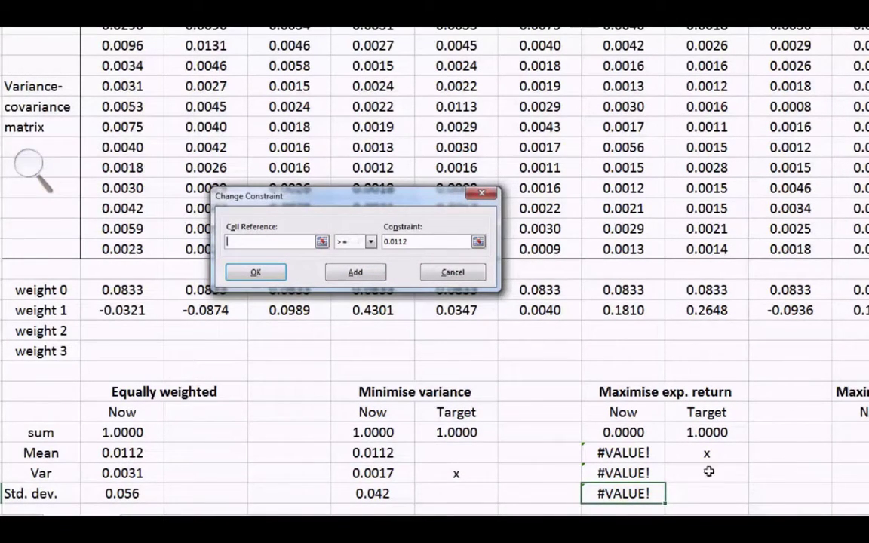
left_click(637, 473)
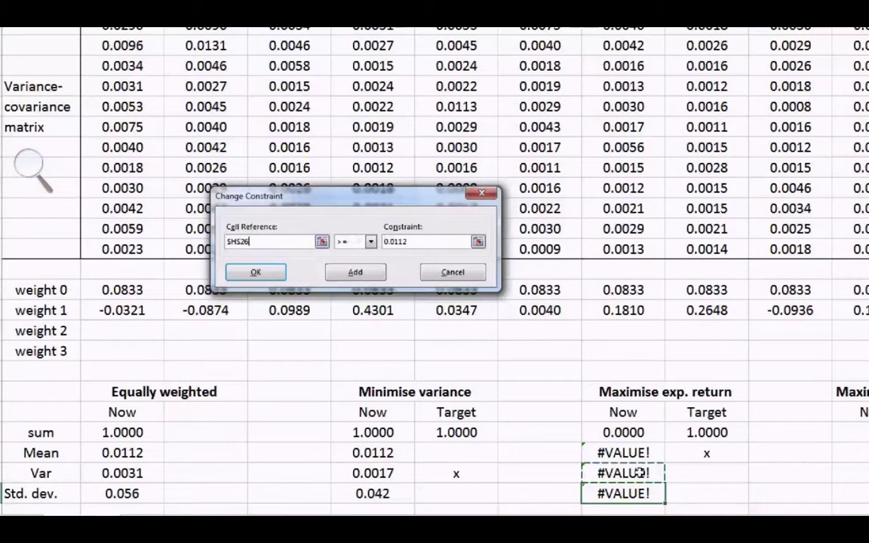
Step: Set the H26 constraint to less than or equal to 0.0031 and accept it
left_click(368, 241)
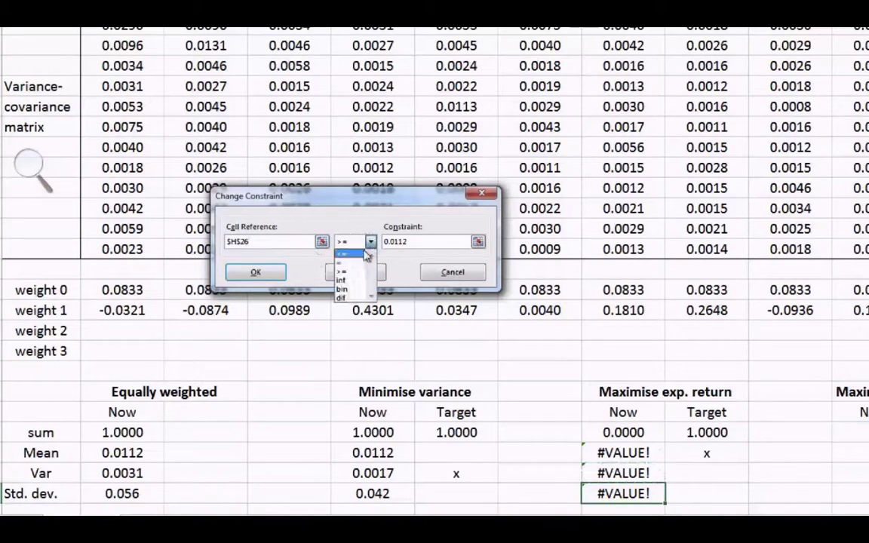
left_click(353, 254)
key("Tab")
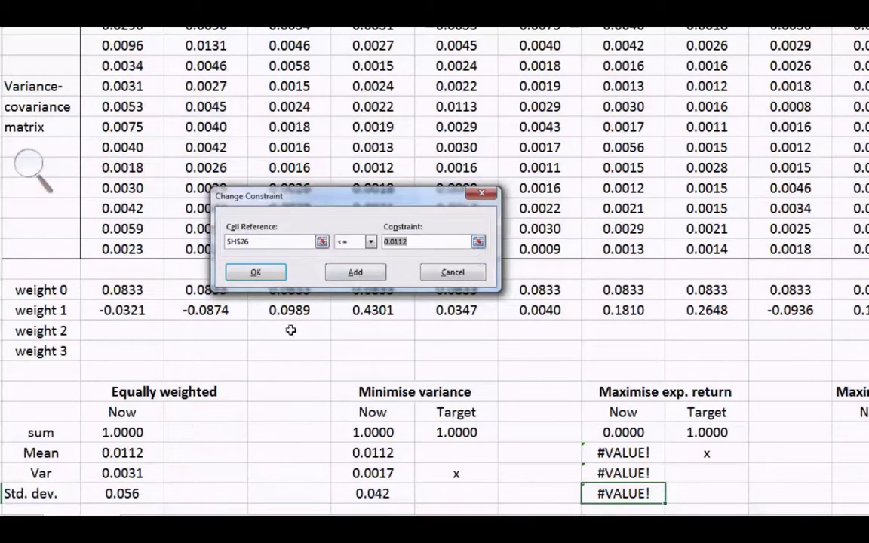
type("03")
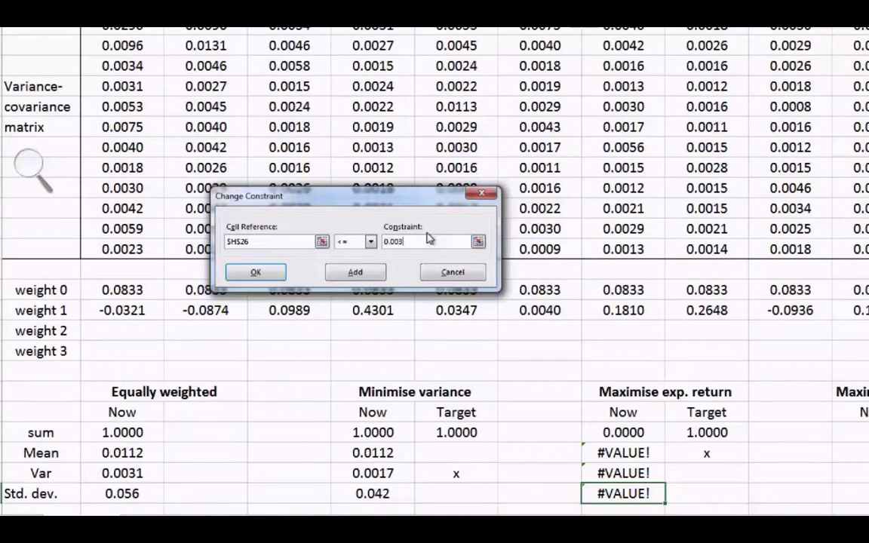
type(".0031")
left_click(256, 273)
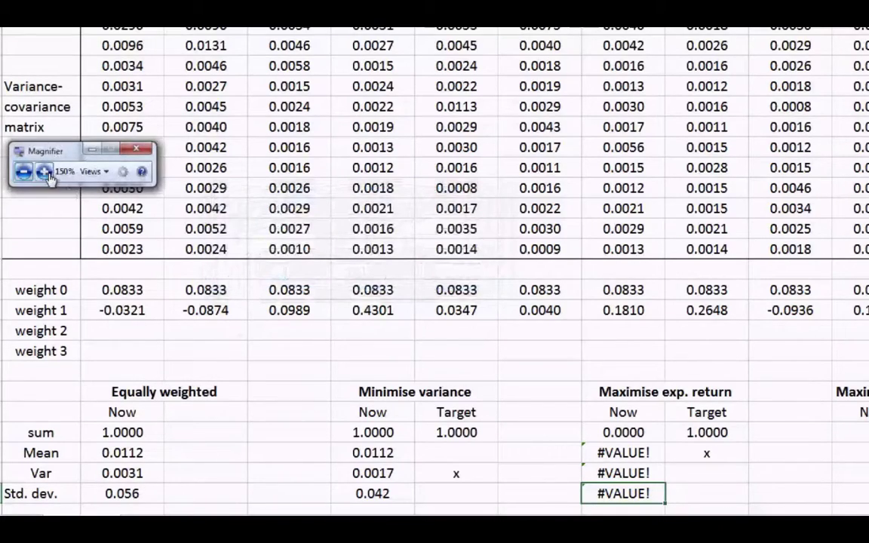
Step: Check the magnified Solver settings for maximising H25, solve for the weight2 cells and keep the solution, ending at 100% screen magnification
left_click(23, 172)
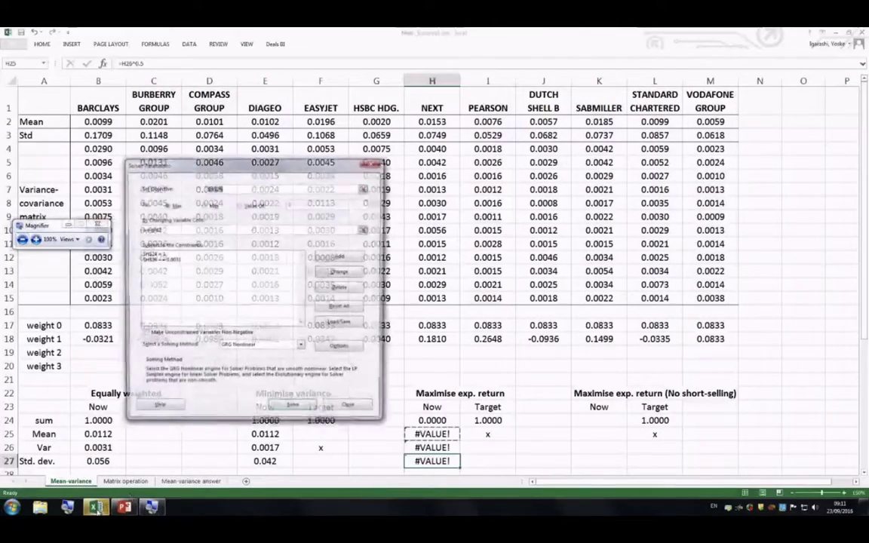
left_click_drag(272, 161, 354, 106)
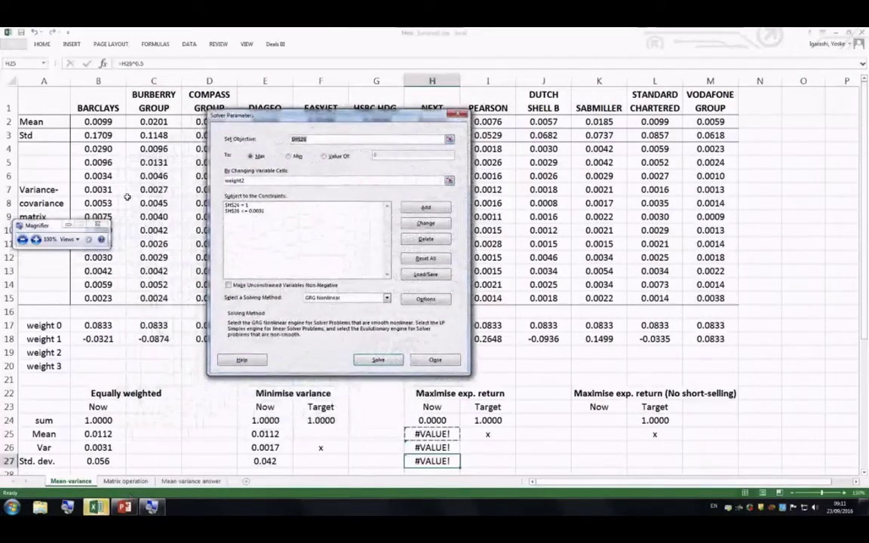
left_click(35, 239)
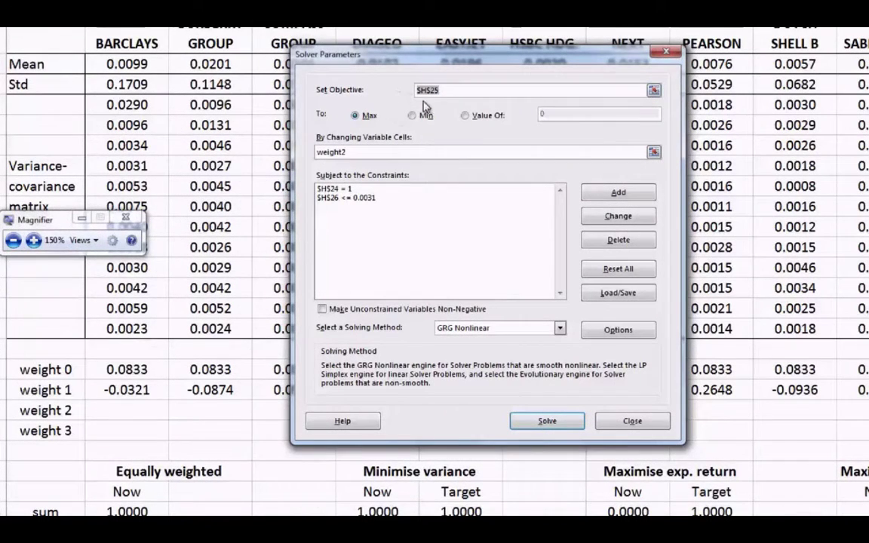
left_click(356, 117)
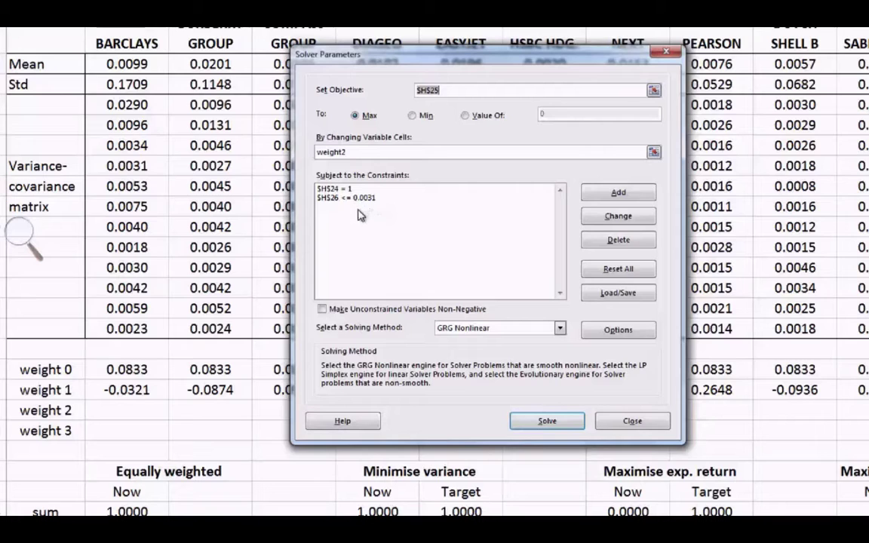
left_click(555, 421)
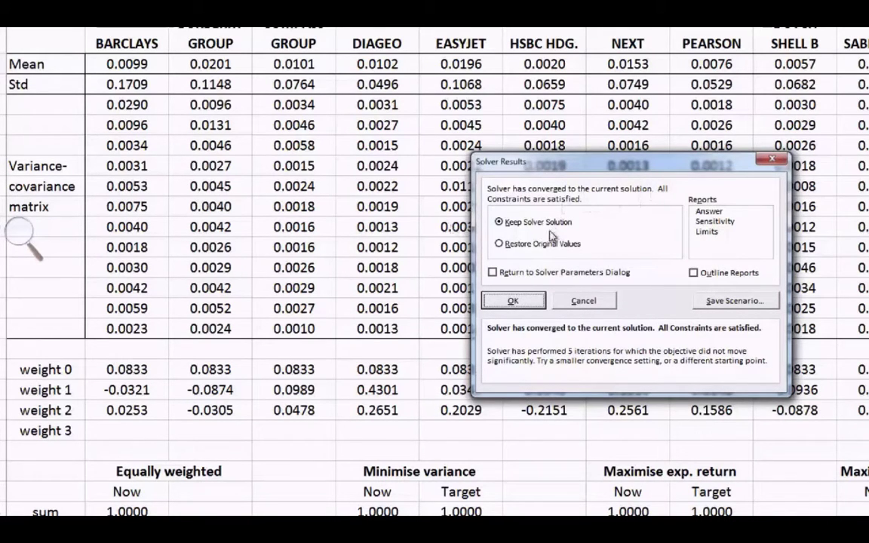
left_click(520, 302)
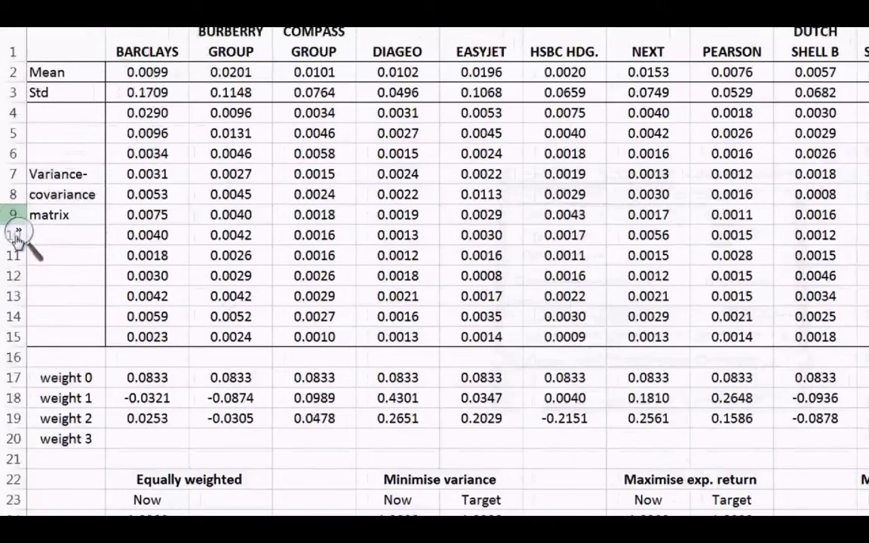
left_click(16, 235)
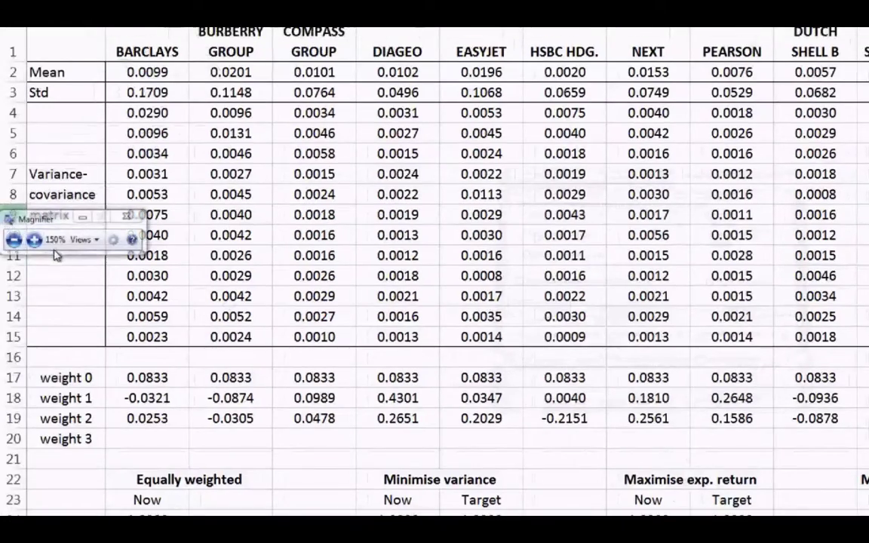
left_click(18, 237)
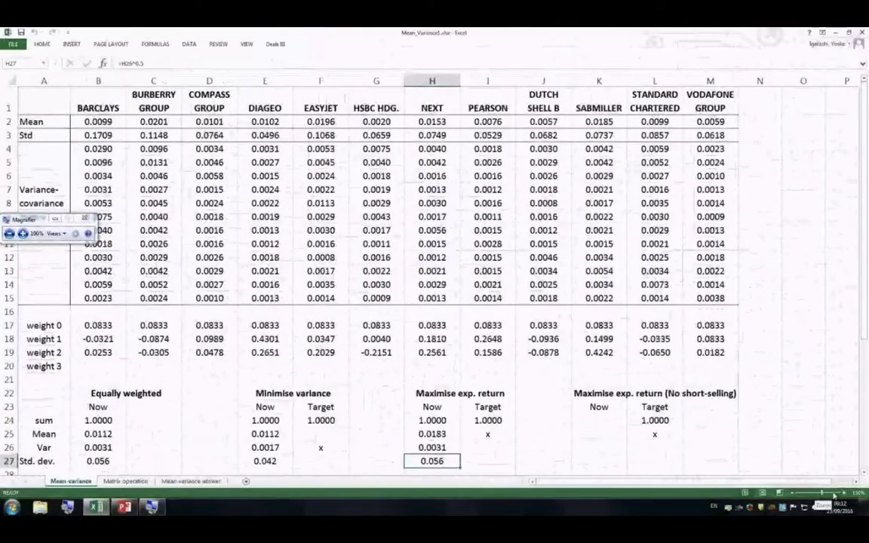
Step: Name the empty weight 3 cells under the twelve stocks, B20:M20, as weight3
scroll(758, 445, "up", 1)
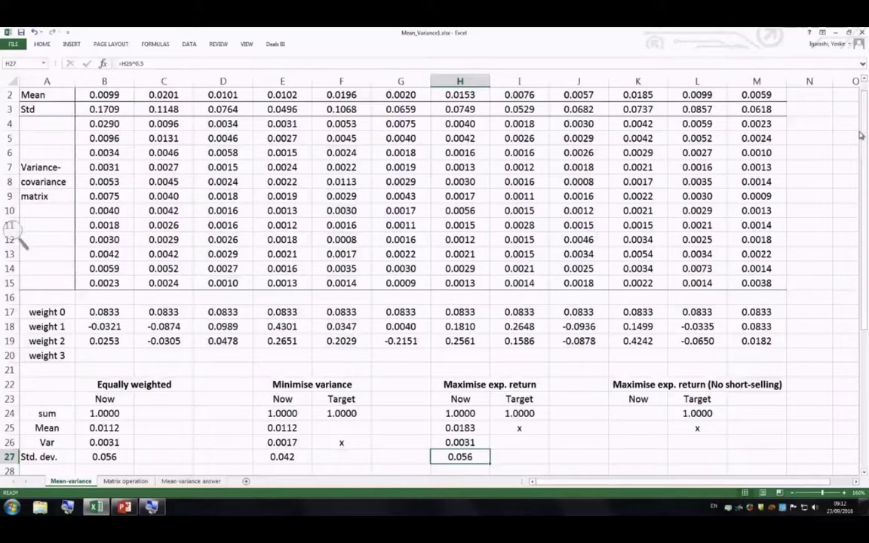
scroll(862, 133, "up", 1)
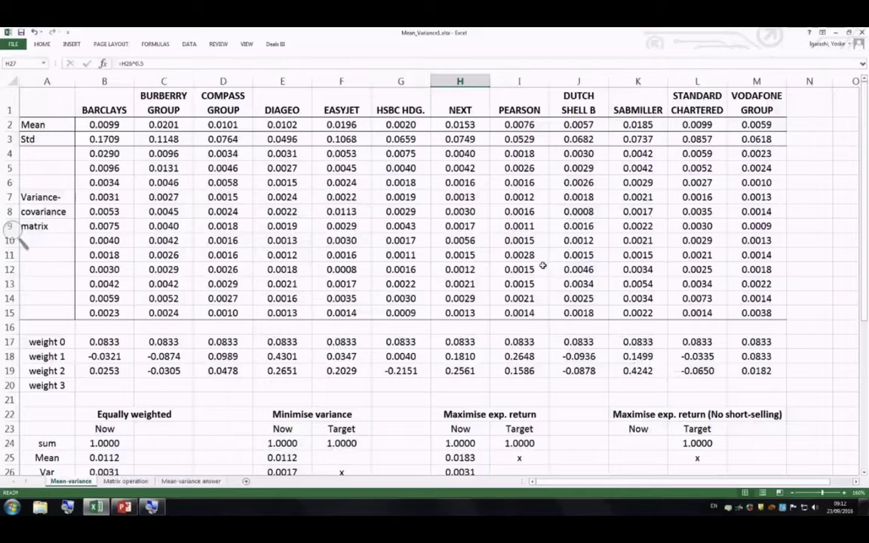
scroll(489, 239, "down", 1)
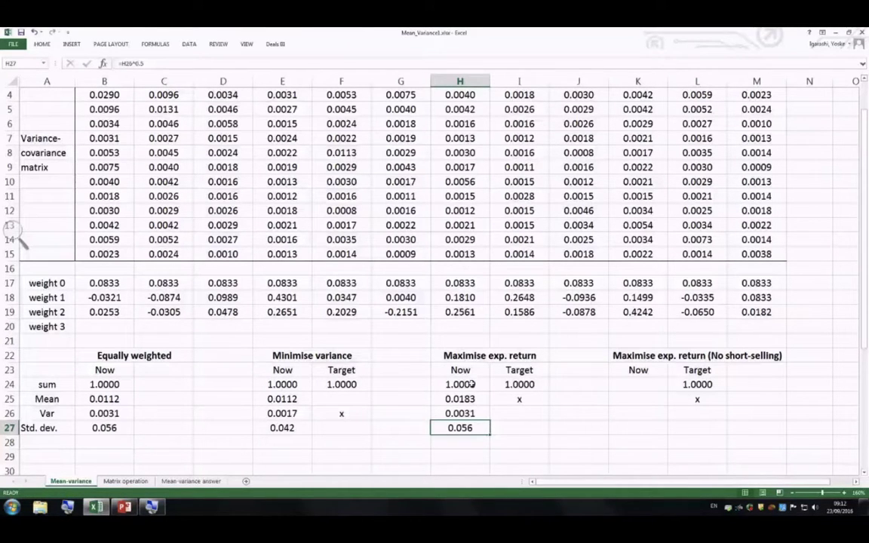
scroll(470, 388, "up", 1)
scroll(470, 400, "down", 1)
left_click_drag(91, 326, 759, 327)
left_click(23, 63)
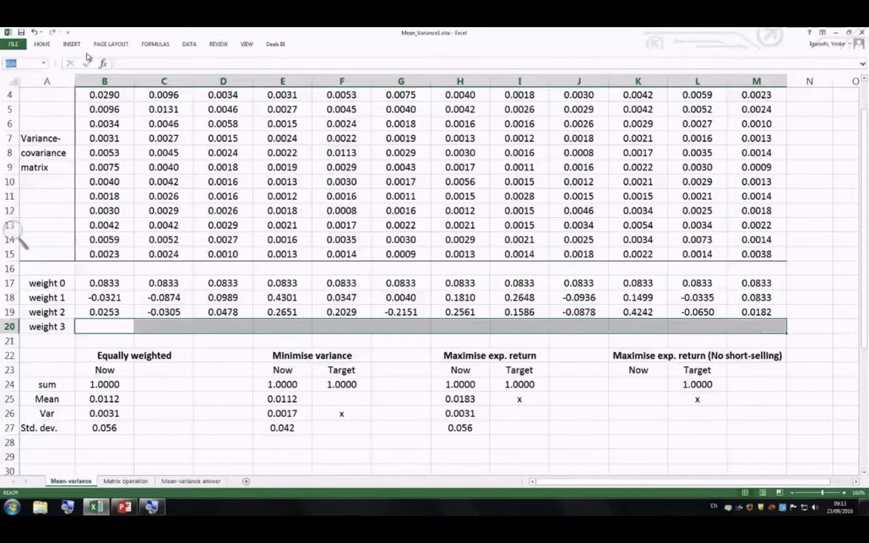
type("weight3")
Step: Copy the Maximise exp. return formulas in H24:H27 to the No short-selling block starting at K24
left_click_drag(457, 385, 471, 427)
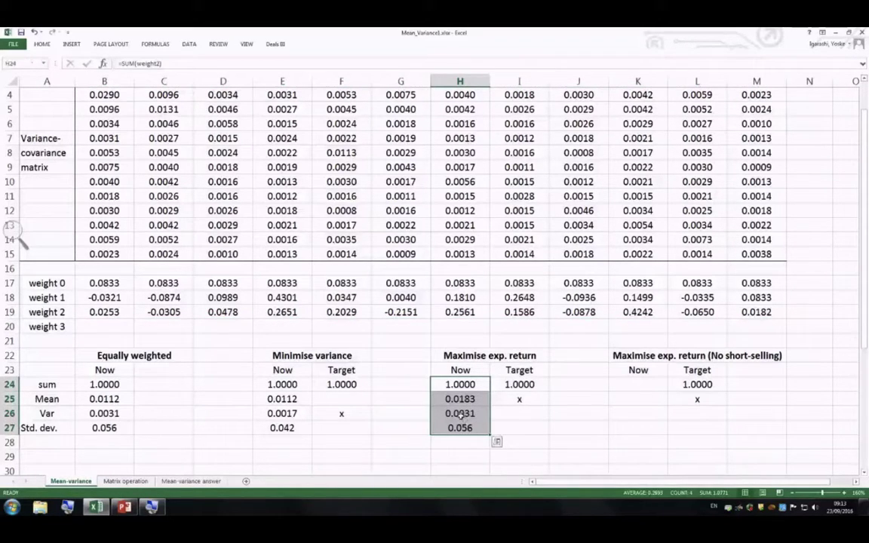
key("ctrl+c")
left_click(632, 384)
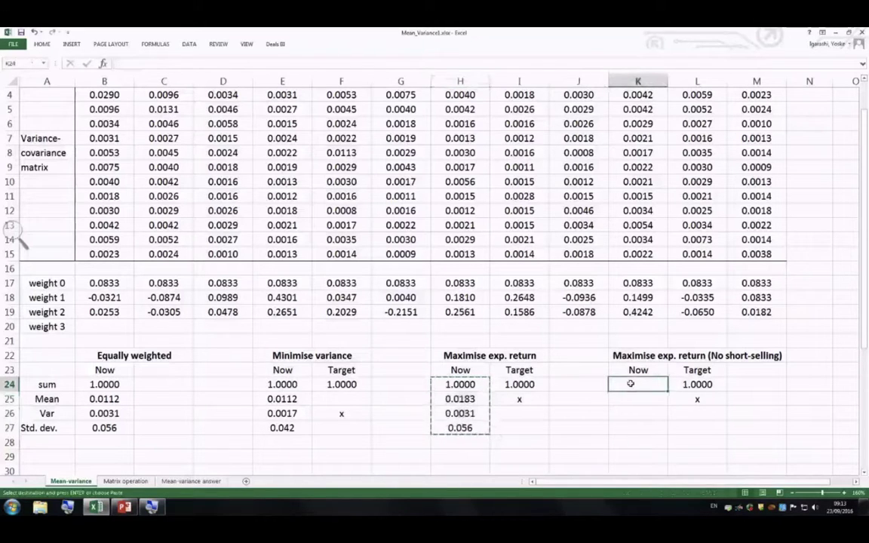
key("ctrl+v")
Step: Change the sum formula in K24 to =SUM(weight3)
left_click(630, 384)
double_click(633, 384)
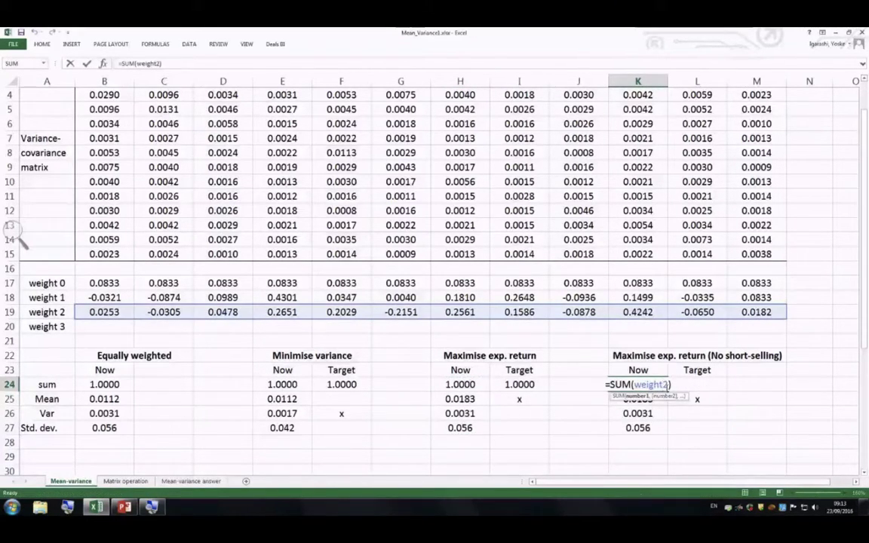
key("Return")
left_click(641, 380)
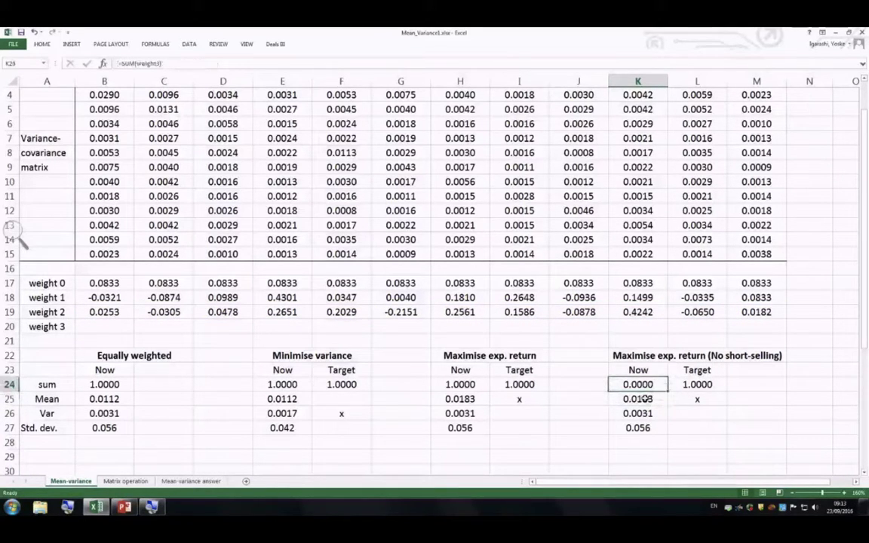
Step: Change the mean formula in K25 to the array formula =MMULT(m, TRANSPOSE(weight3))
left_click(645, 398)
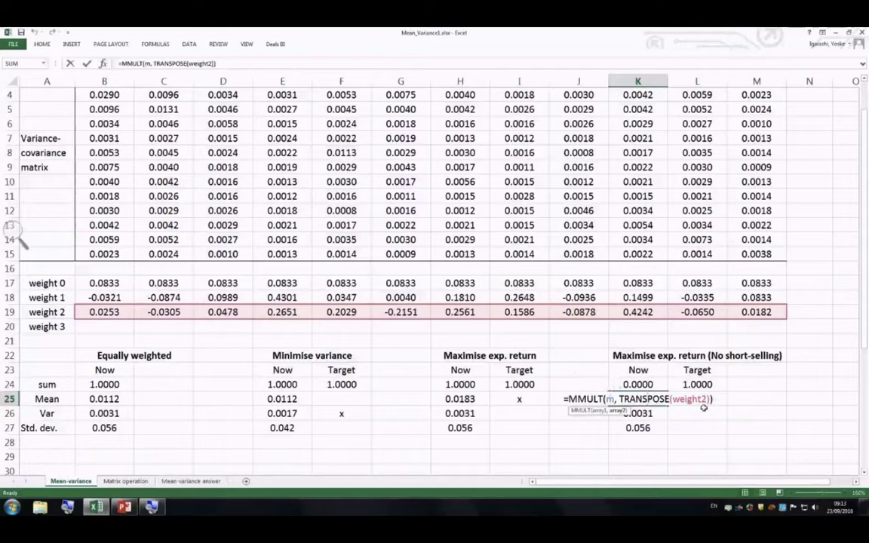
key("Left")
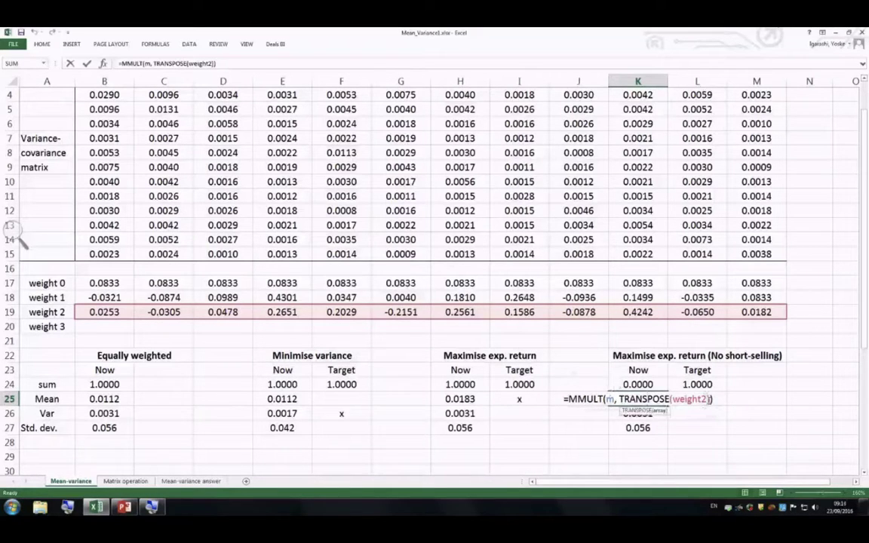
key("BackSpace")
type("3")
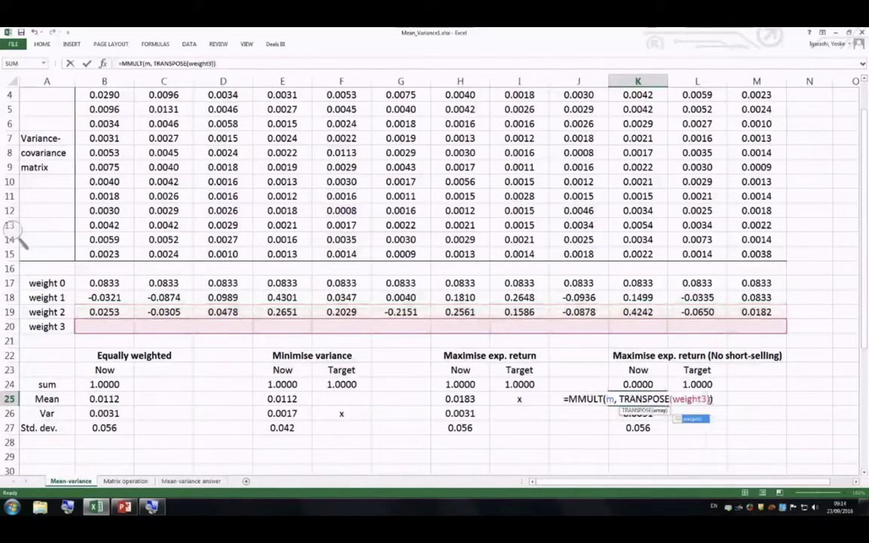
key("ctrl+shift+Return")
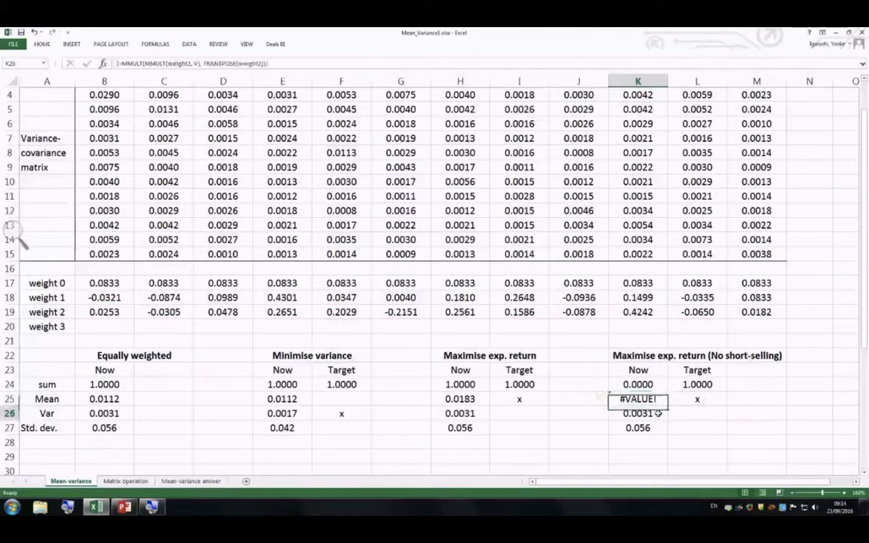
double_click(658, 413)
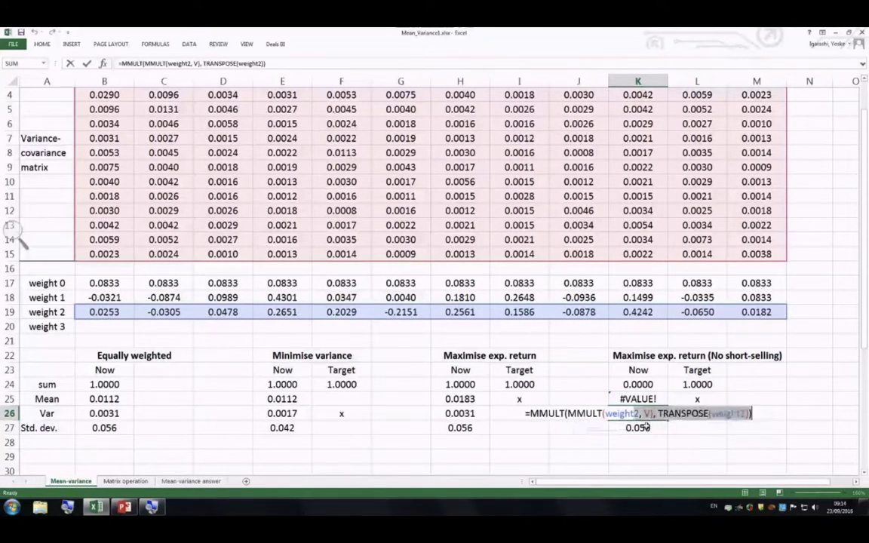
key("shift+End")
key("Delete")
type("3")
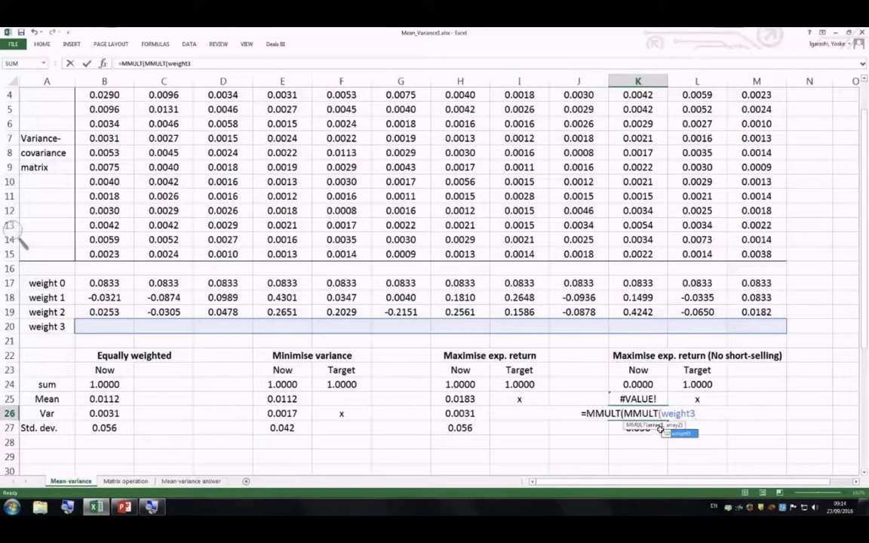
key("Escape")
key("Escape")
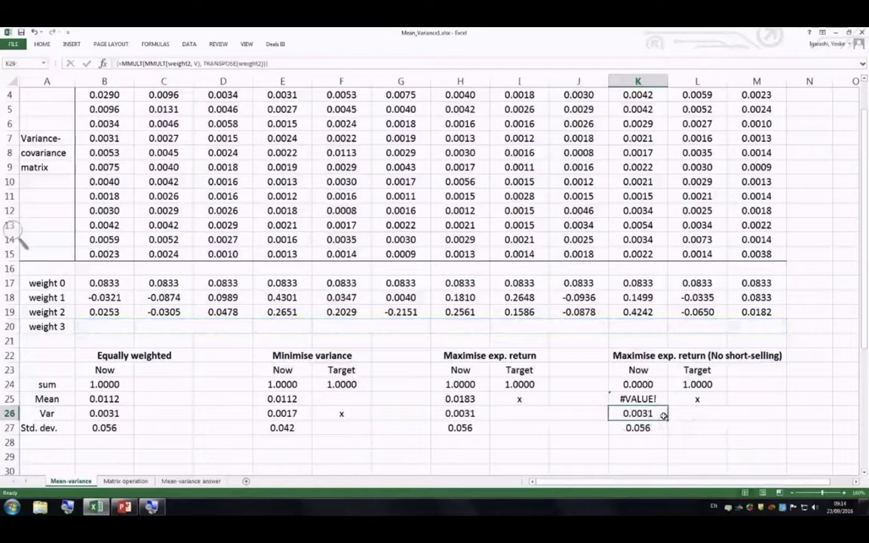
Step: Change the variance formula in K26 to the array formula =MMULT(MMULT(weight3, V), TRANSPOSE(weight3))
double_click(662, 414)
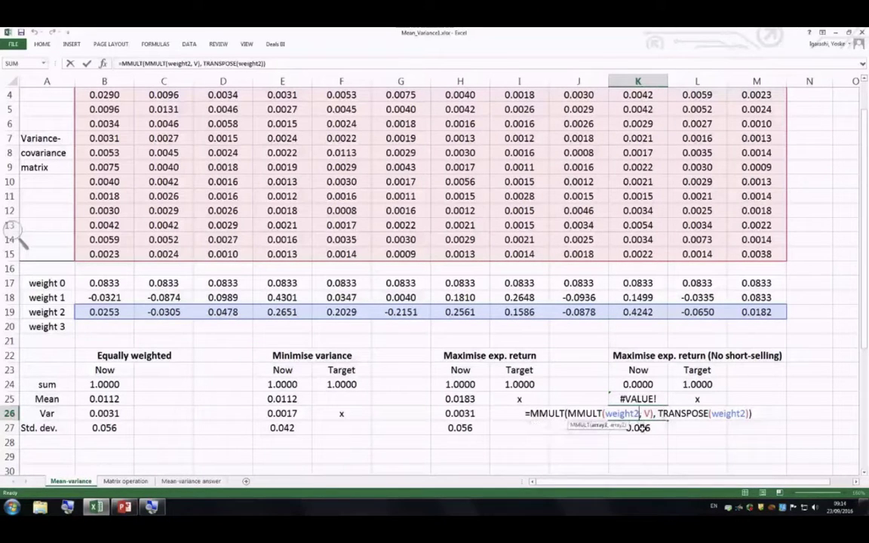
key("shift+Left")
type("3")
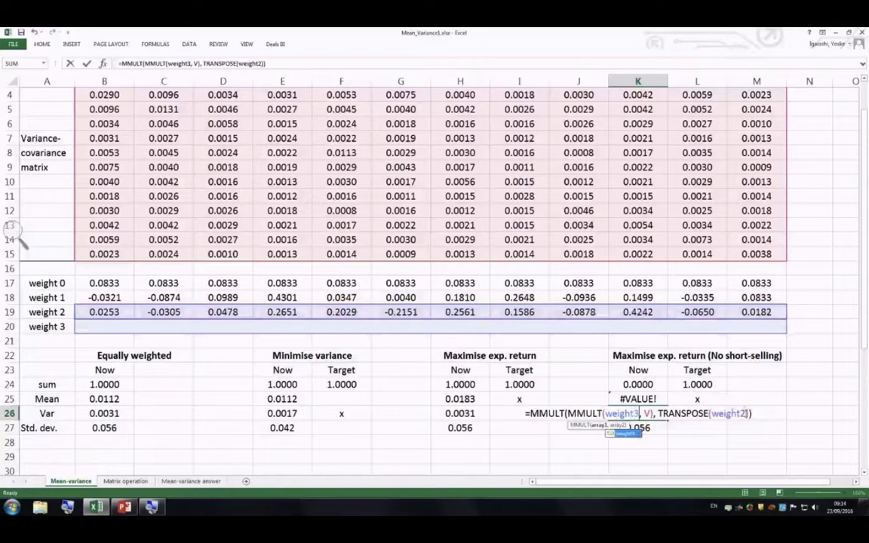
left_click(744, 413)
type("3")
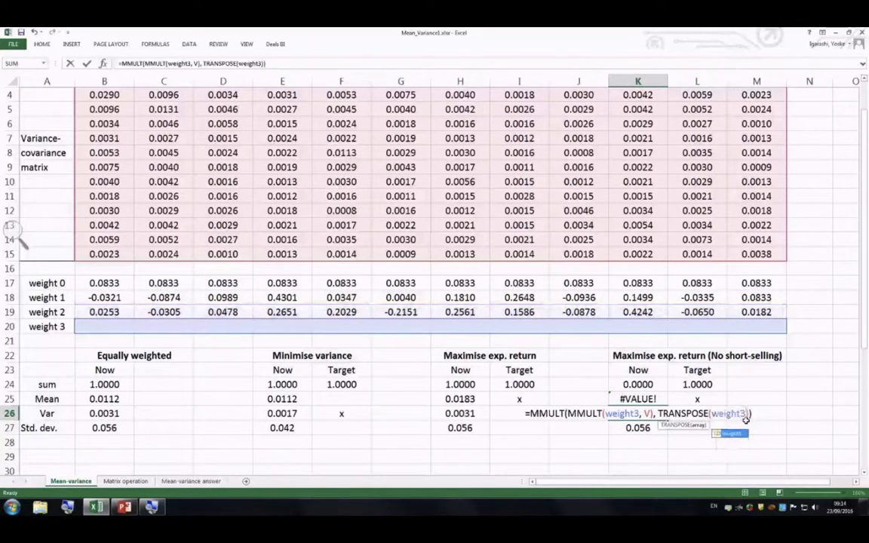
key("ctrl+shift+Return")
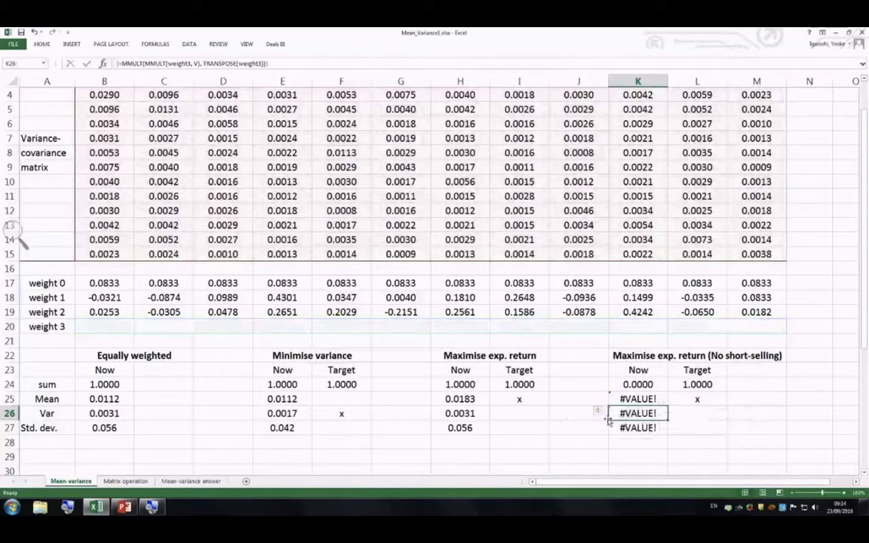
Step: Set up Solver to maximise the no-short-selling mean in K25 by changing the weight3 cells
key("Up")
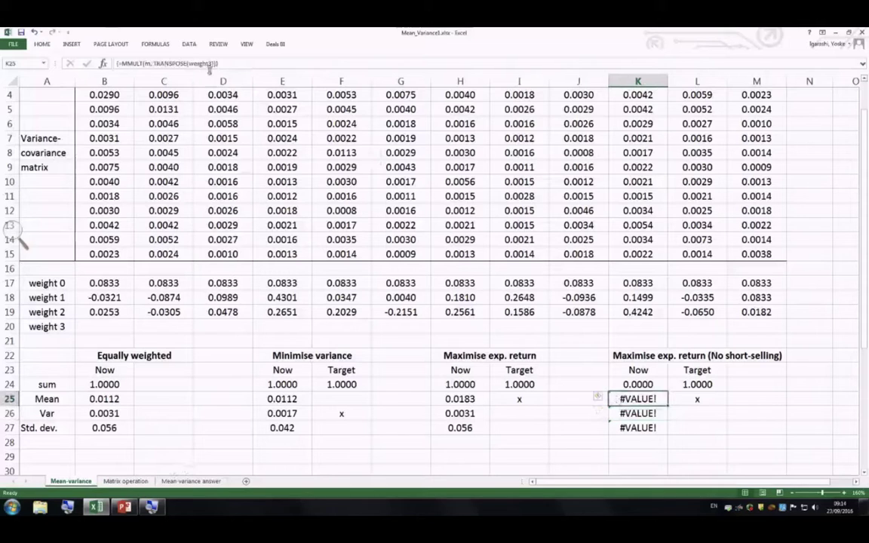
left_click(188, 43)
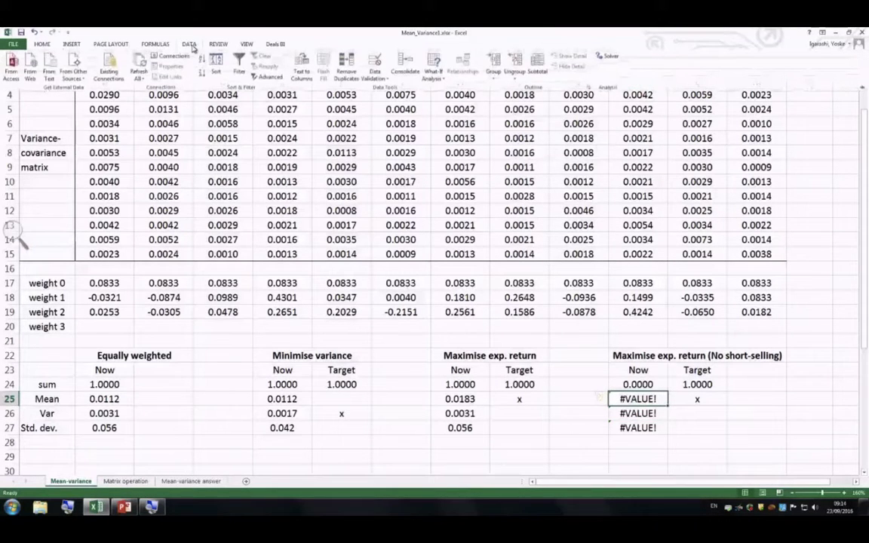
left_click(609, 56)
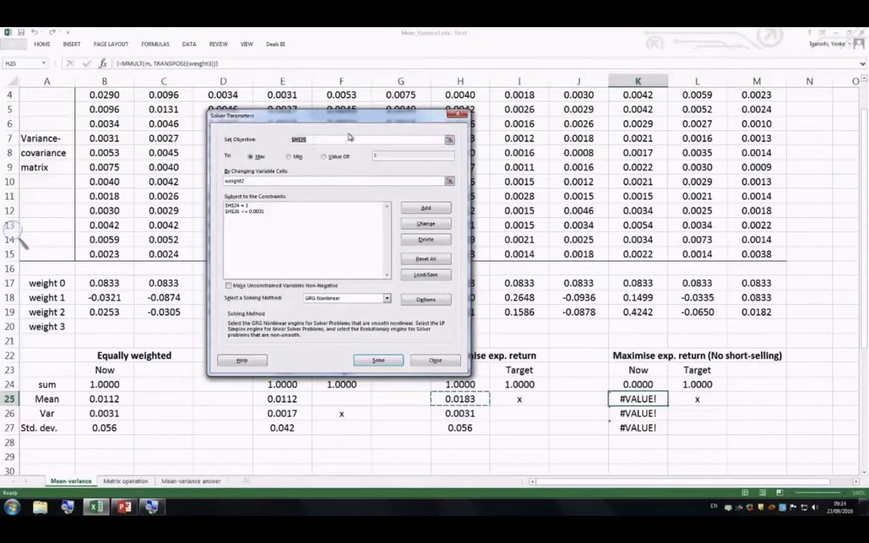
key("BackSpace")
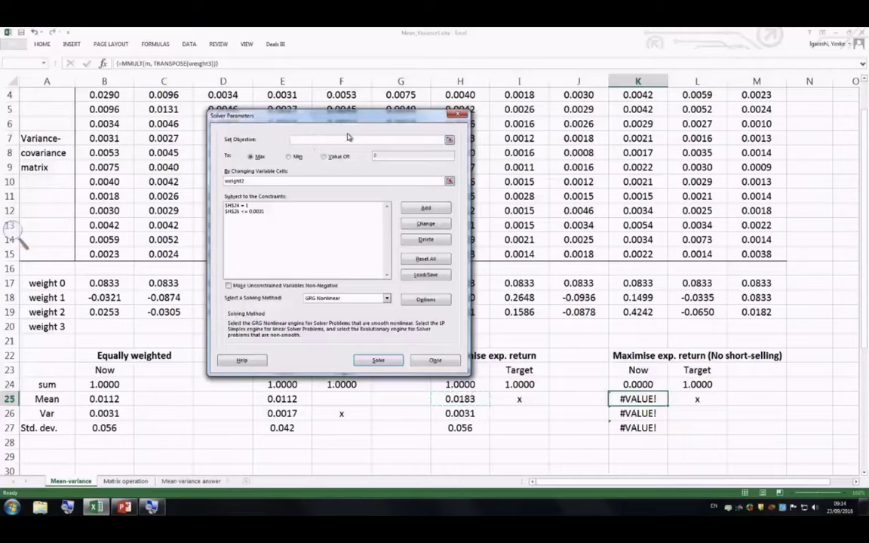
left_click(638, 398)
Step: Change the Solver constraint on the sum of weights so that it requires K24 = 1
left_click(226, 206)
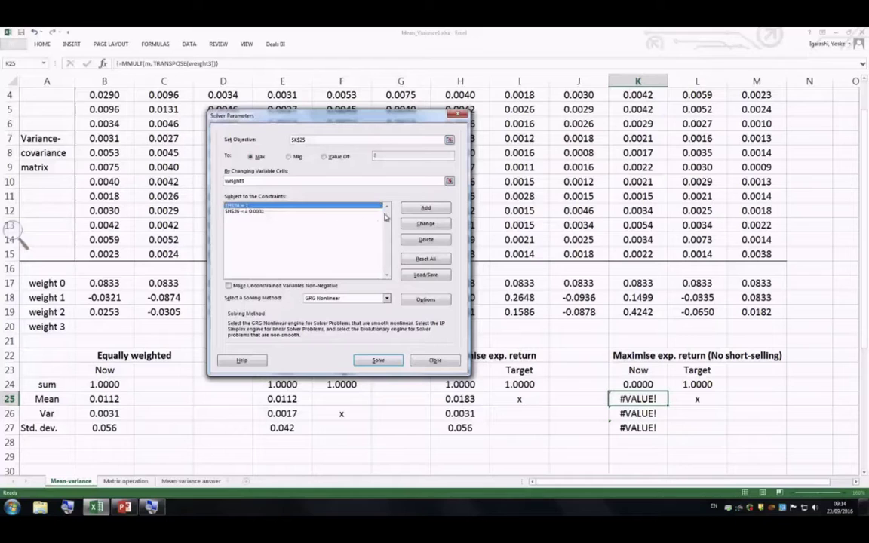
left_click(425, 223)
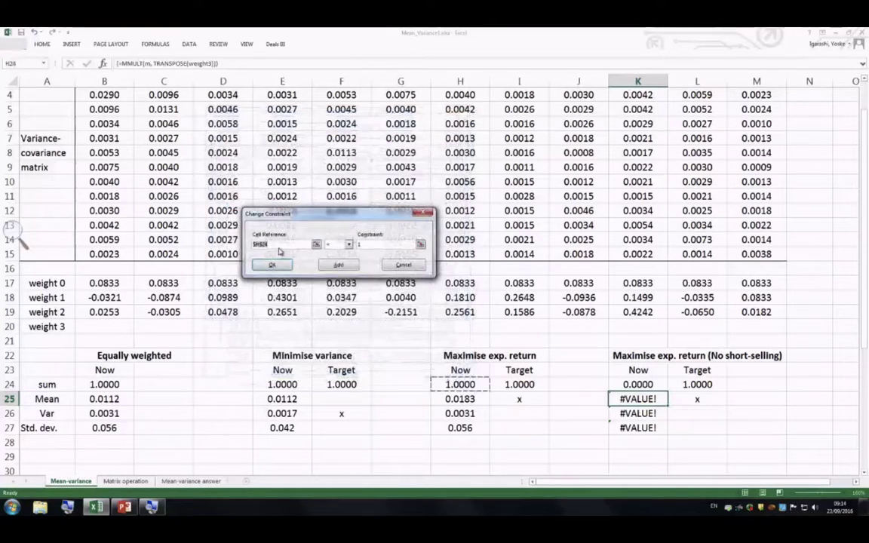
key("BackSpace")
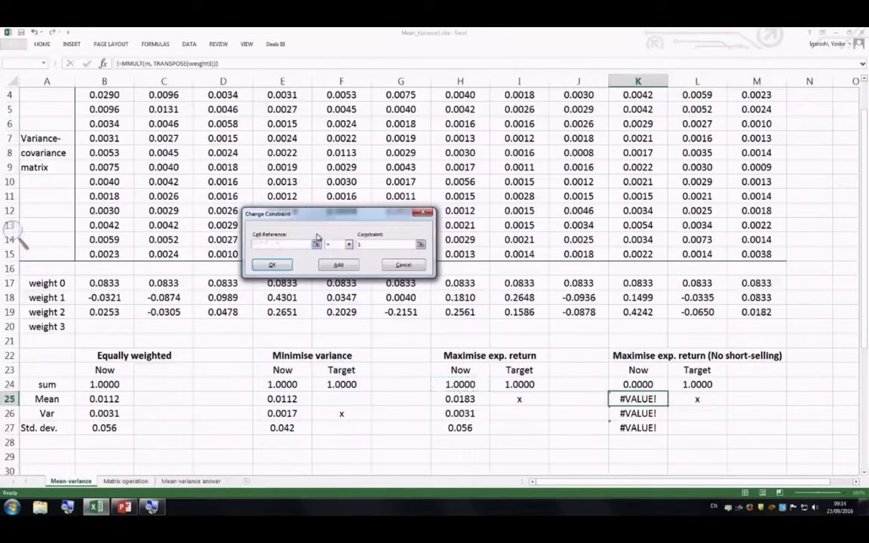
left_click(638, 384)
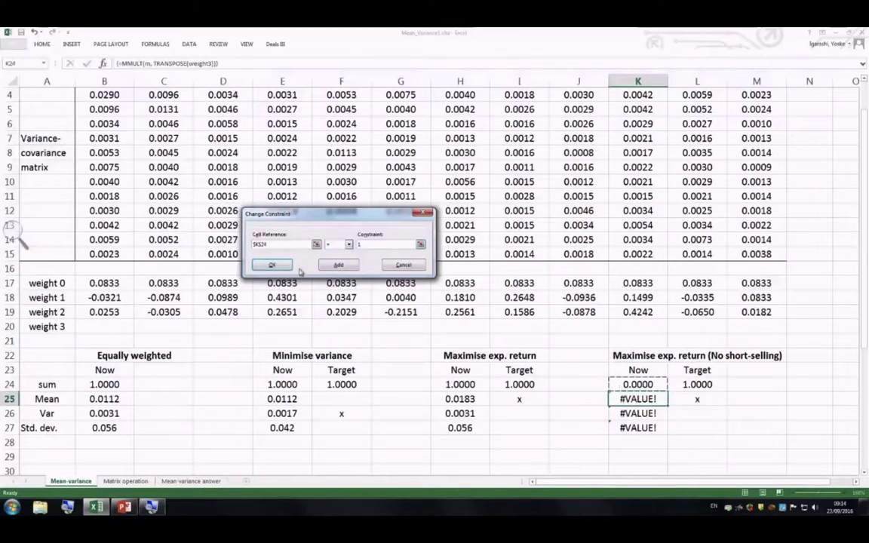
left_click(268, 265)
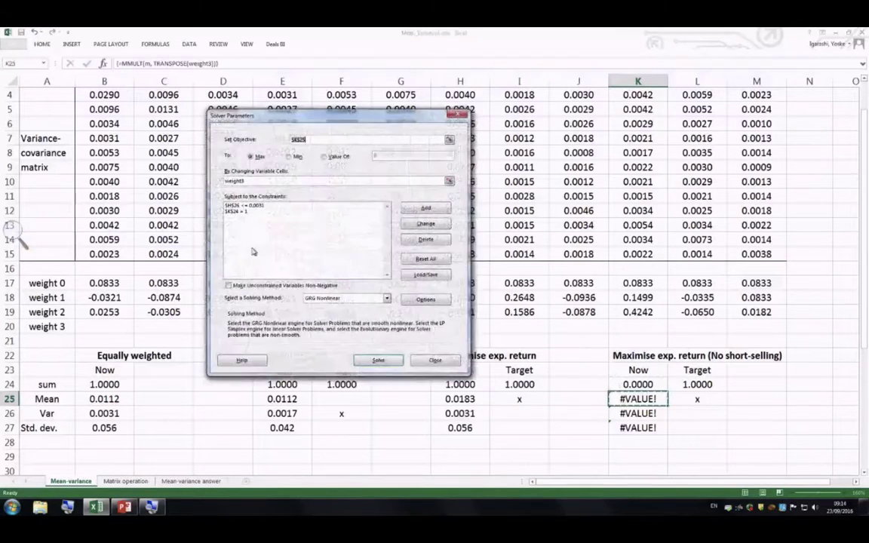
Step: Point the Solver variance constraint at K26, keeping the limit <= 0.0031
left_click(245, 207)
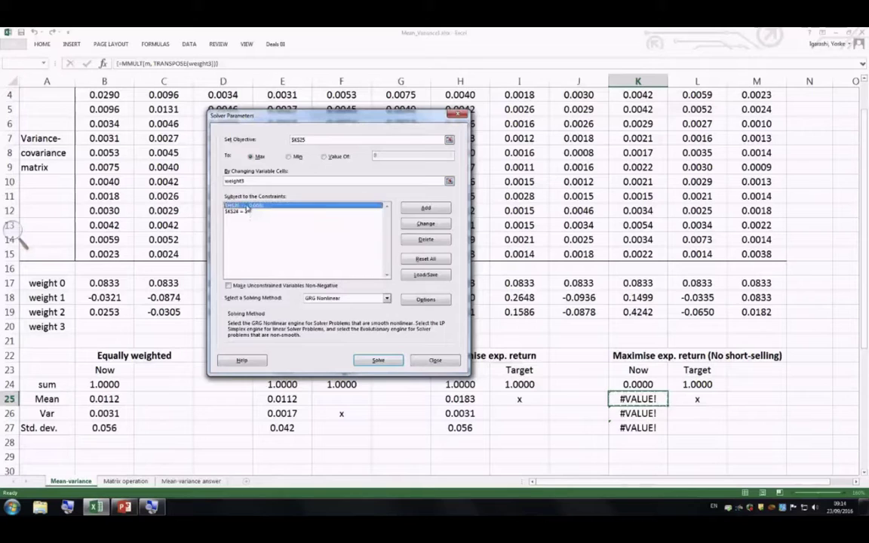
left_click(412, 225)
key("BackSpace")
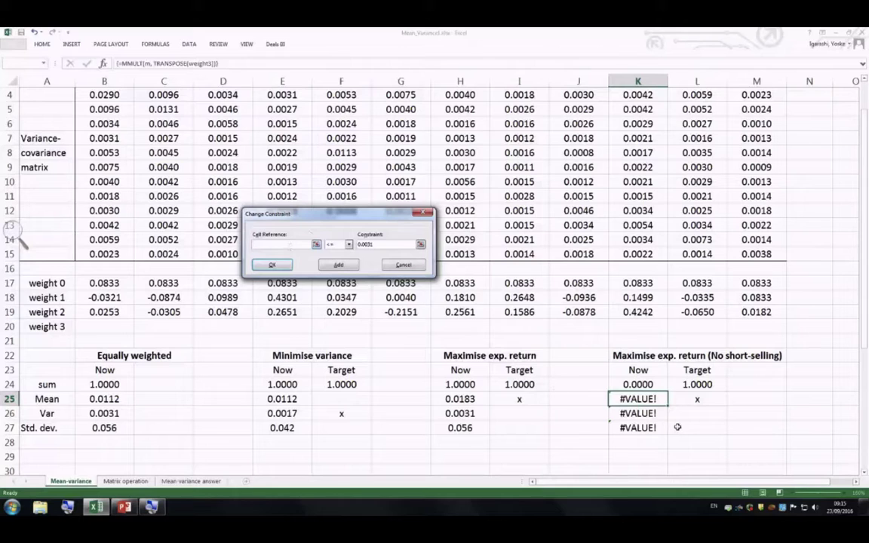
left_click(658, 413)
left_click(271, 265)
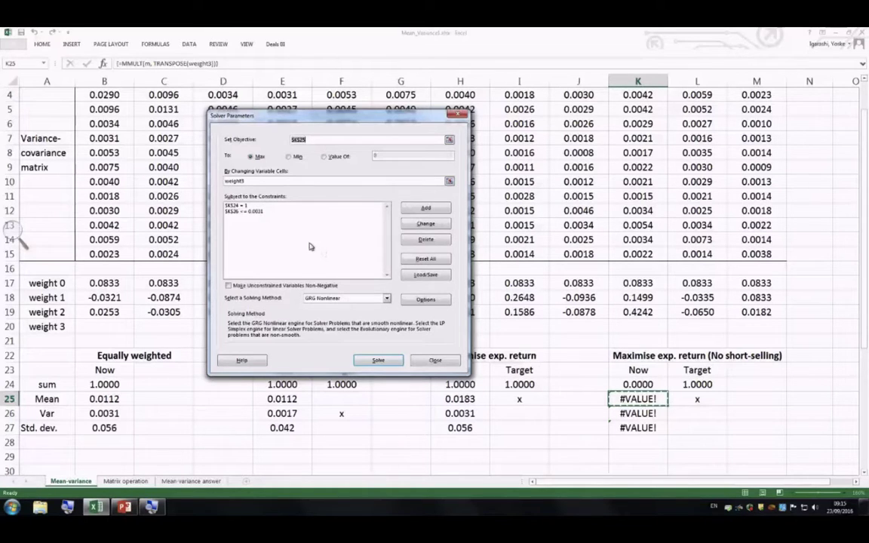
Step: Make unconstrained variables non-negative, solve for the weight3 values and keep the Solver solution
left_click(229, 286)
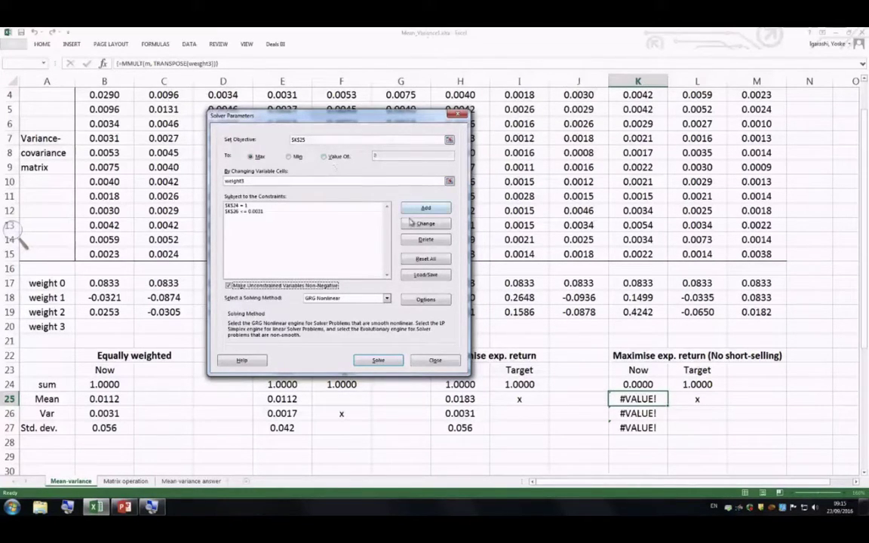
left_click(378, 361)
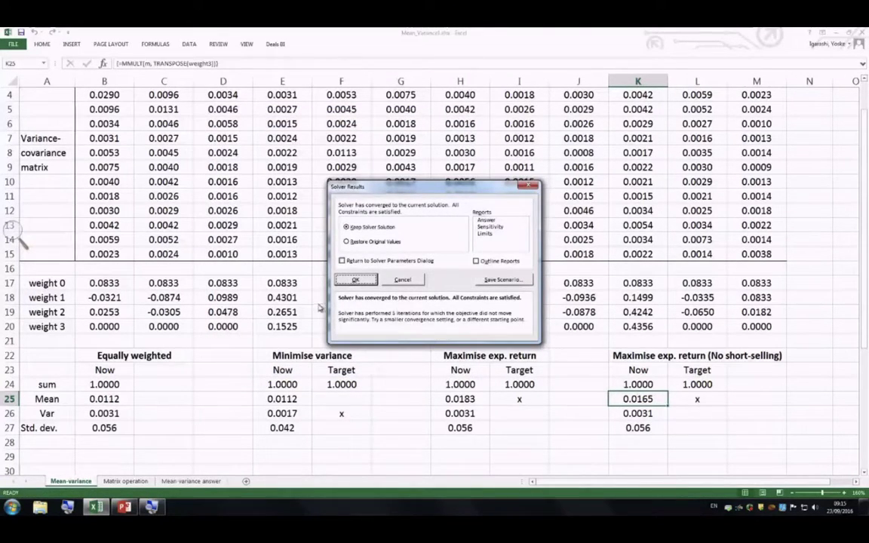
left_click(346, 279)
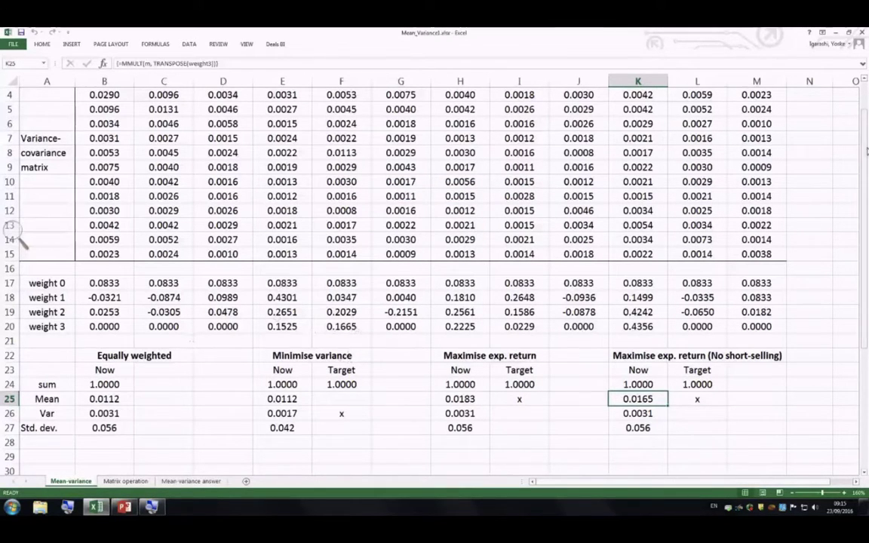
Step: Review the weight 3 row and compare the no-short-selling standard deviation and mean with the equally weighted portfolio
scroll(864, 147, "up", 1)
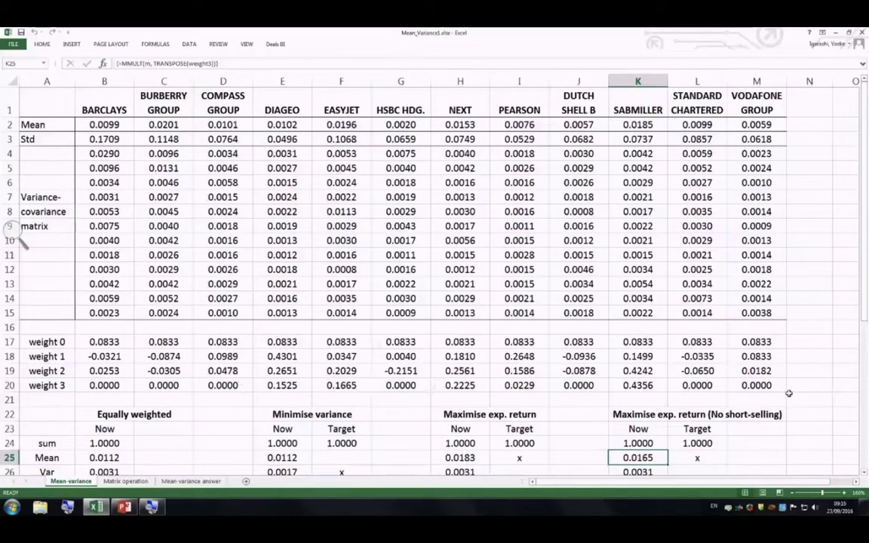
scroll(865, 239, "down", 1)
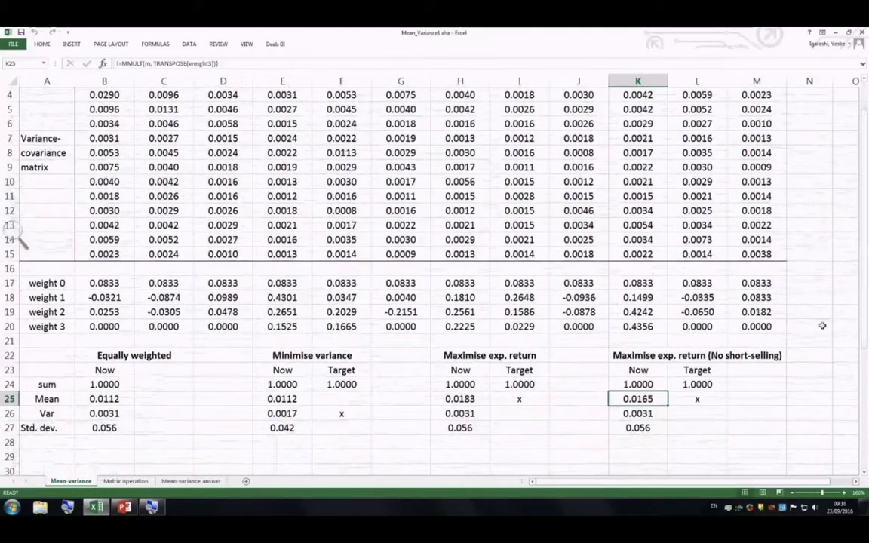
left_click(647, 428)
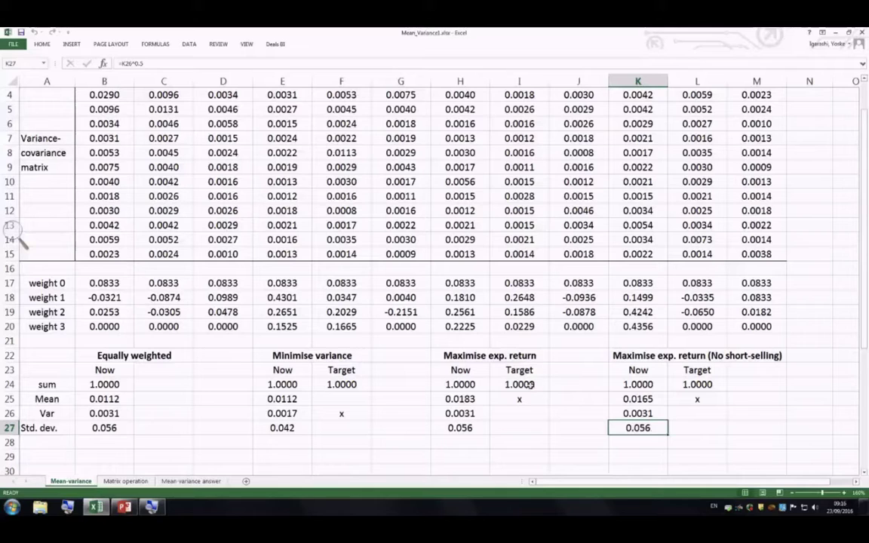
left_click(102, 428)
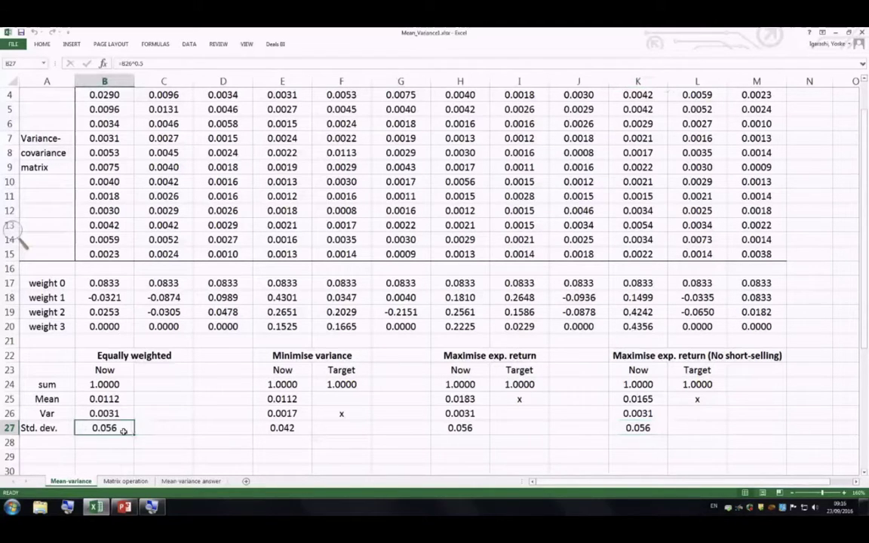
left_click(640, 402)
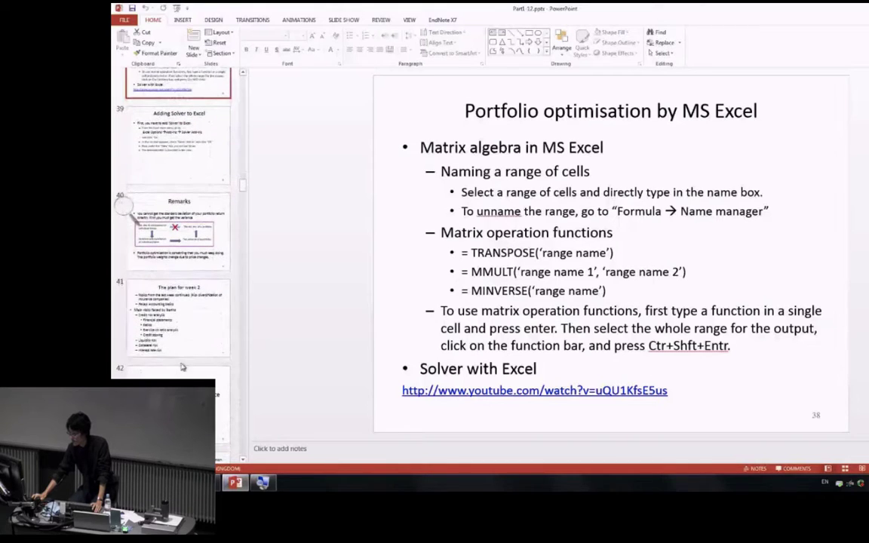
Step: In the PowerPoint lecture deck, start the slide show from slide 43 on the 'rough image' of standard deviation
scroll(181, 371, "down", 2)
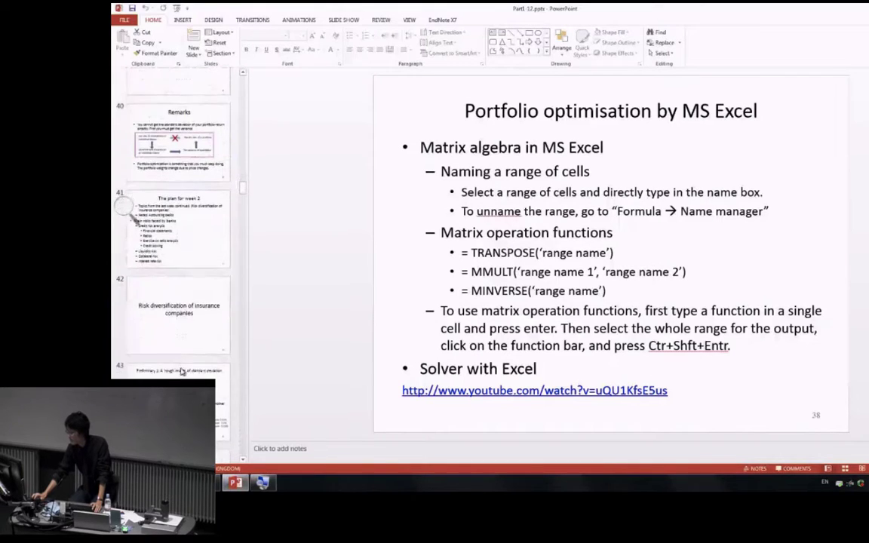
left_click(181, 371)
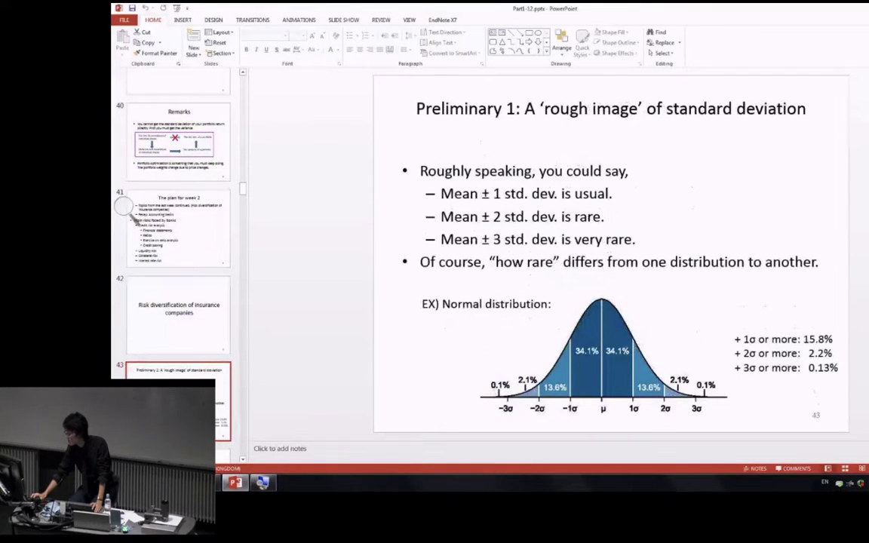
key("shift+F5")
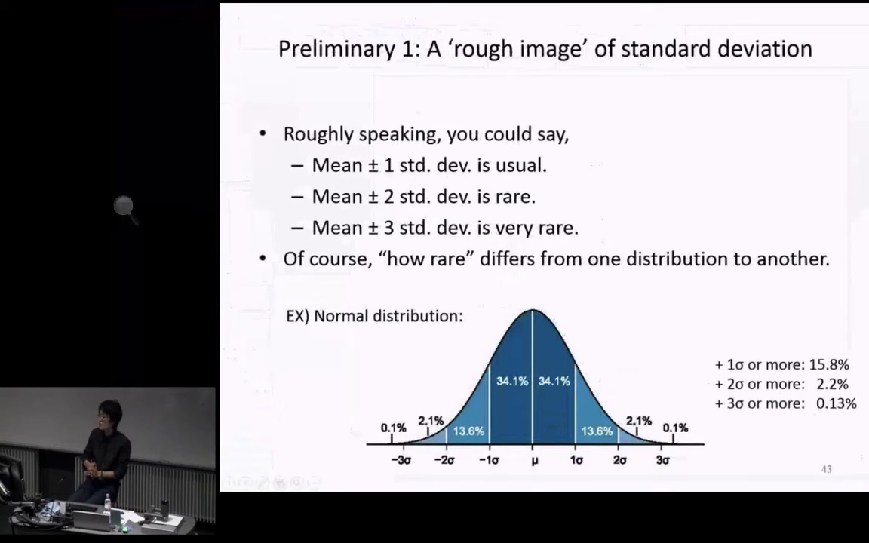